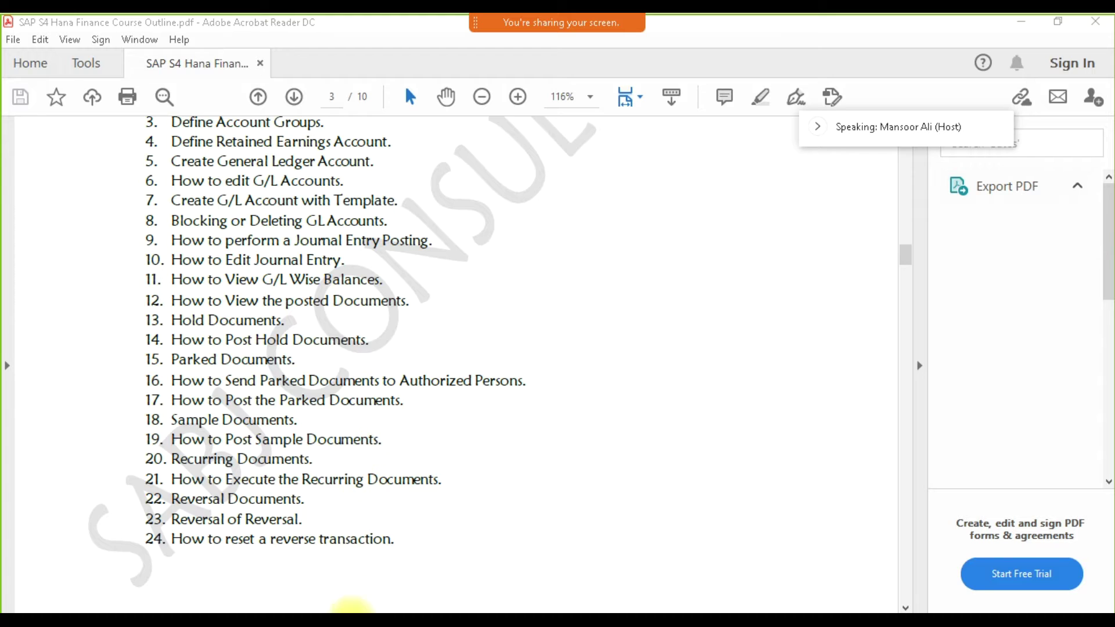
Step: Switch from the Acrobat course outline to the Excel notes workbook
{"action": "key", "text": "alt+Tab"}
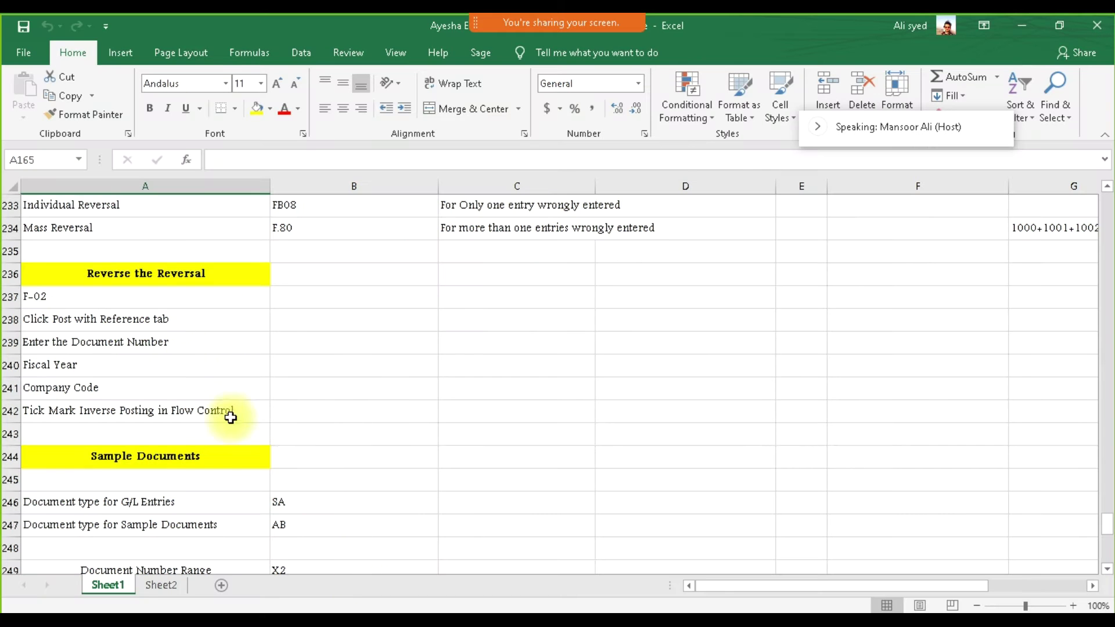
Step: Scroll to the Sample Documents notes (SA, AB, X2) and select the cell beside the heading
{"action": "scroll", "coordinate": [233, 418], "scroll_direction": "down", "scroll_amount": 3}
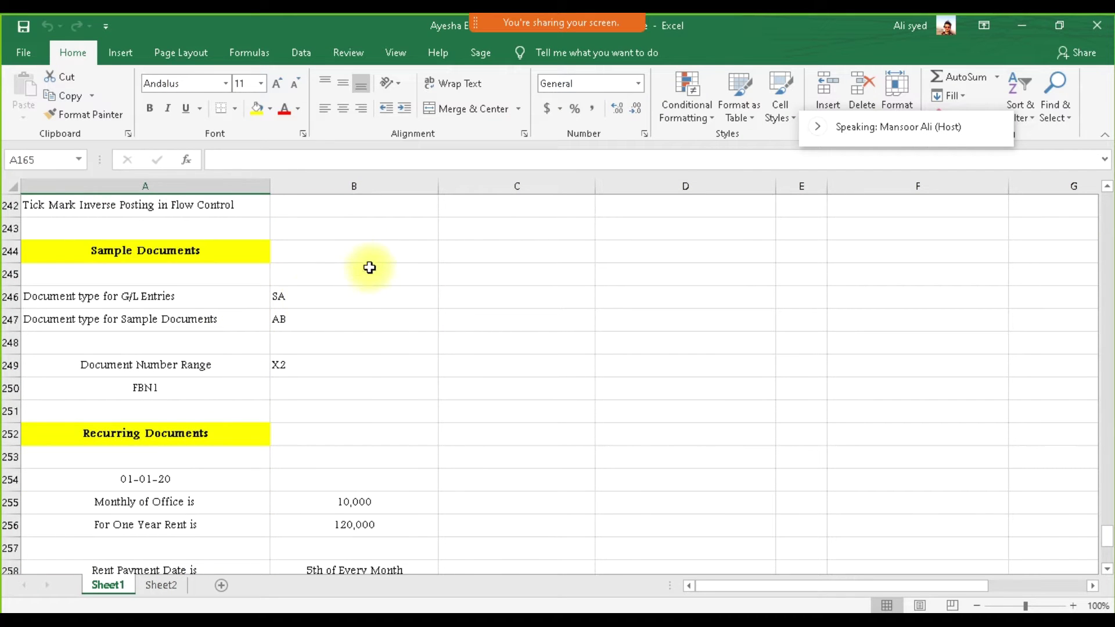
{"action": "left_click", "coordinate": [381, 251]}
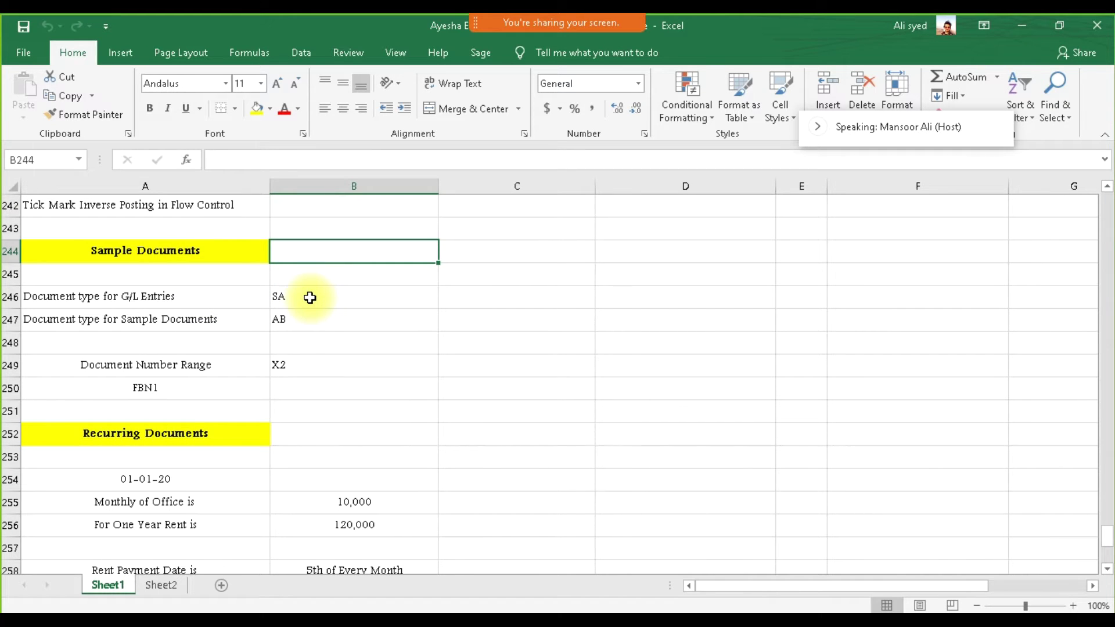
Step: Review the AB, SA and X2 entries in the Sample Documents notes
{"action": "left_click", "coordinate": [310, 316]}
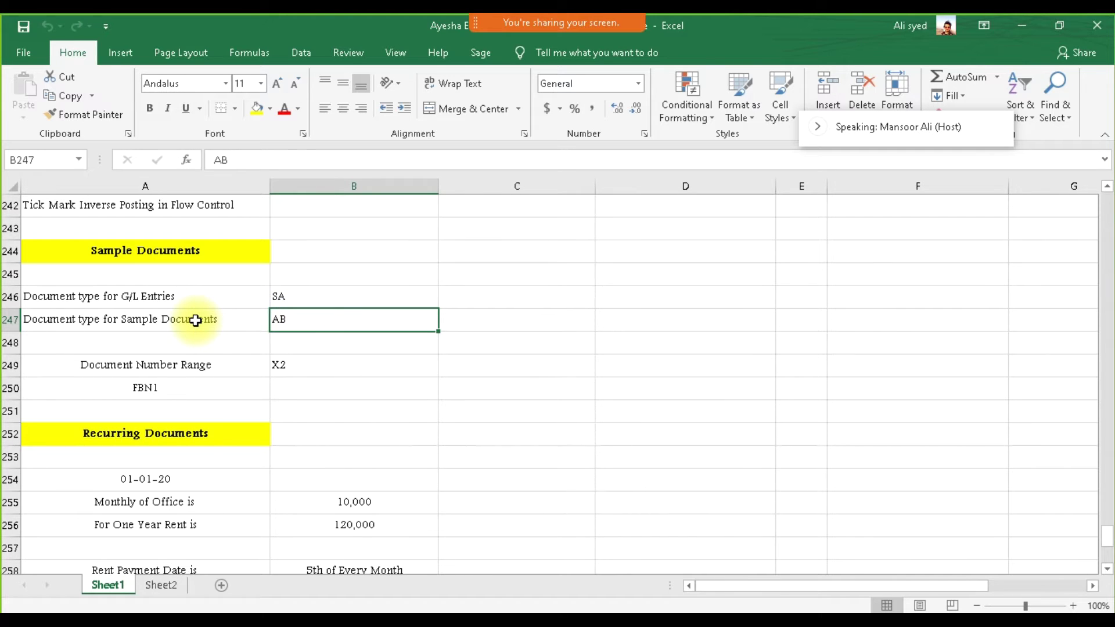
{"action": "left_click", "coordinate": [310, 300]}
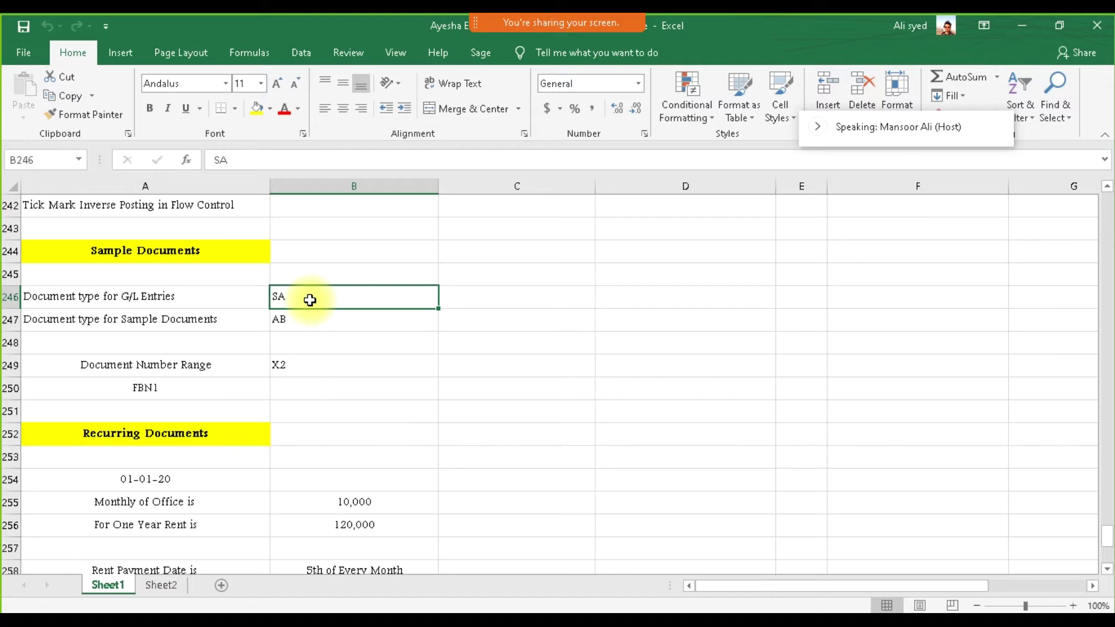
{"action": "left_click", "coordinate": [293, 361]}
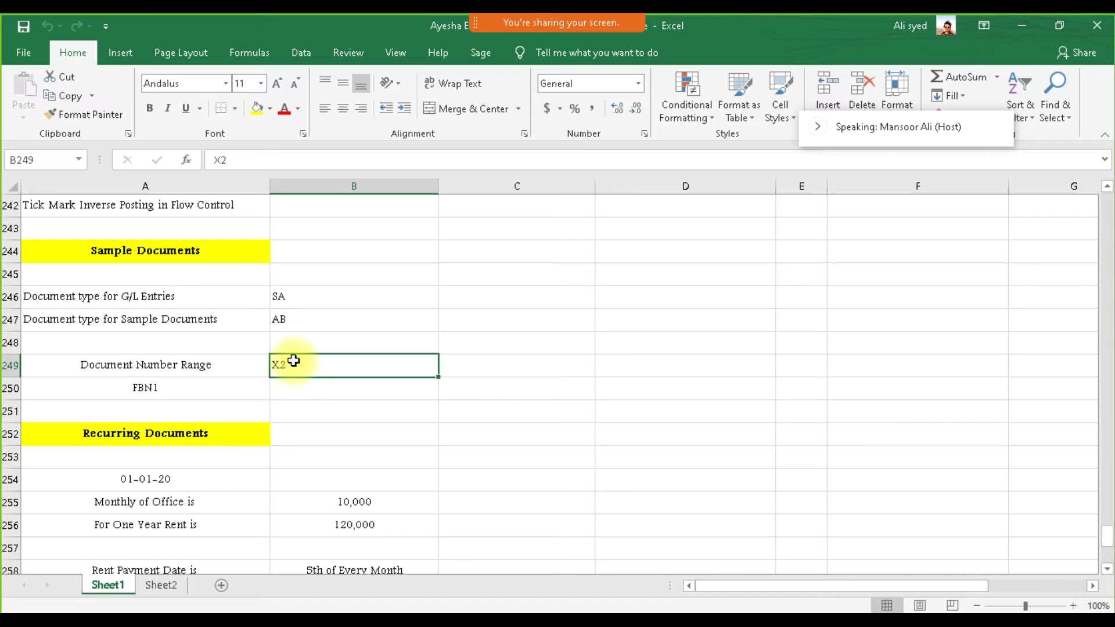
Step: Enter 1 in cell C246 beside the SA G/L entry type
{"action": "left_click", "coordinate": [318, 298]}
{"action": "left_click", "coordinate": [467, 296]}
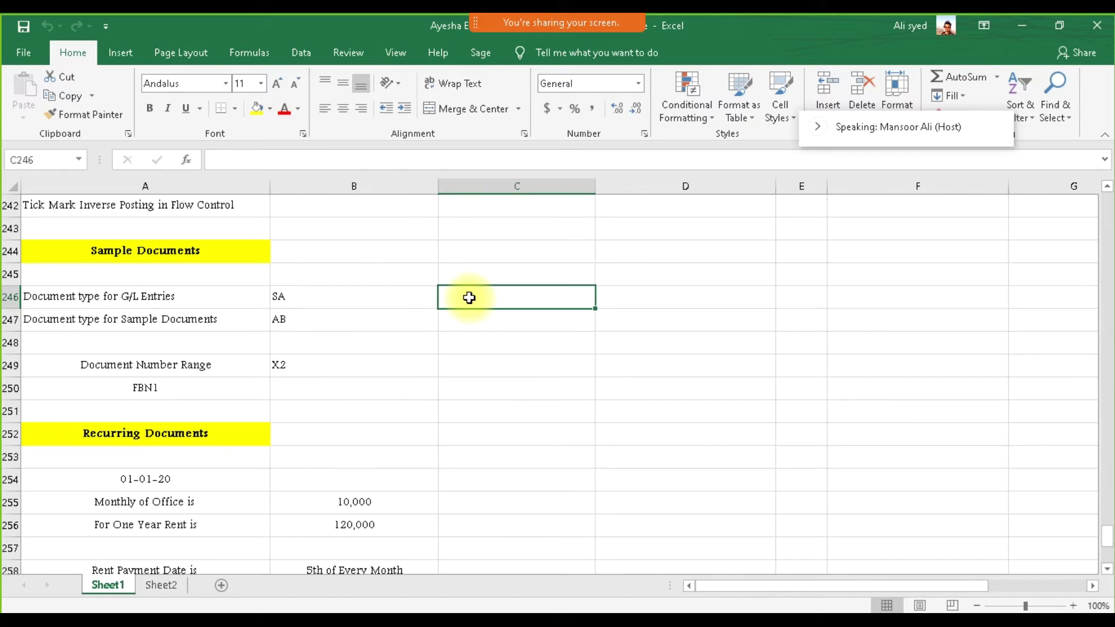
{"action": "type", "text": "1"}
{"action": "key", "text": "Return"}
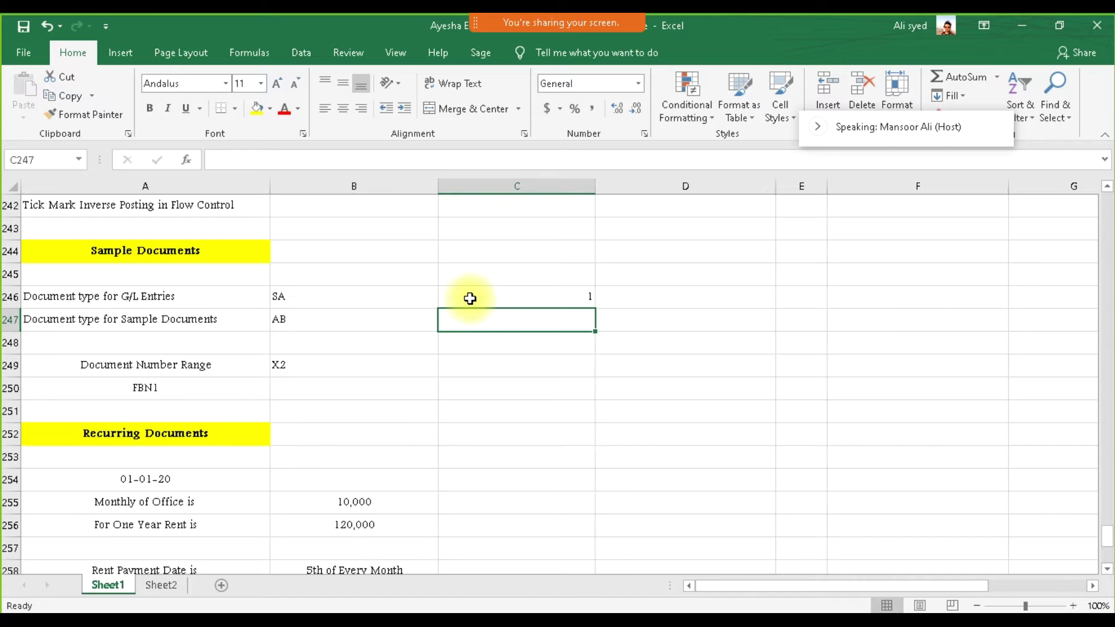
Step: Recheck the X2 number range and select row 253 below Recurring Documents
{"action": "left_click", "coordinate": [310, 358]}
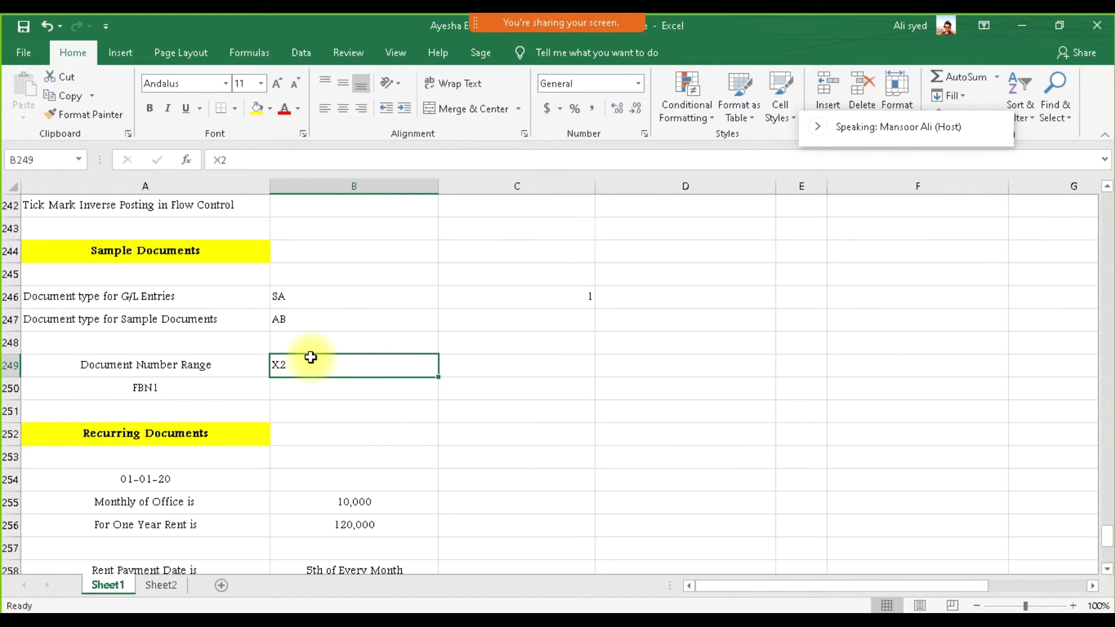
{"action": "scroll", "coordinate": [311, 357], "scroll_direction": "down", "scroll_amount": 3}
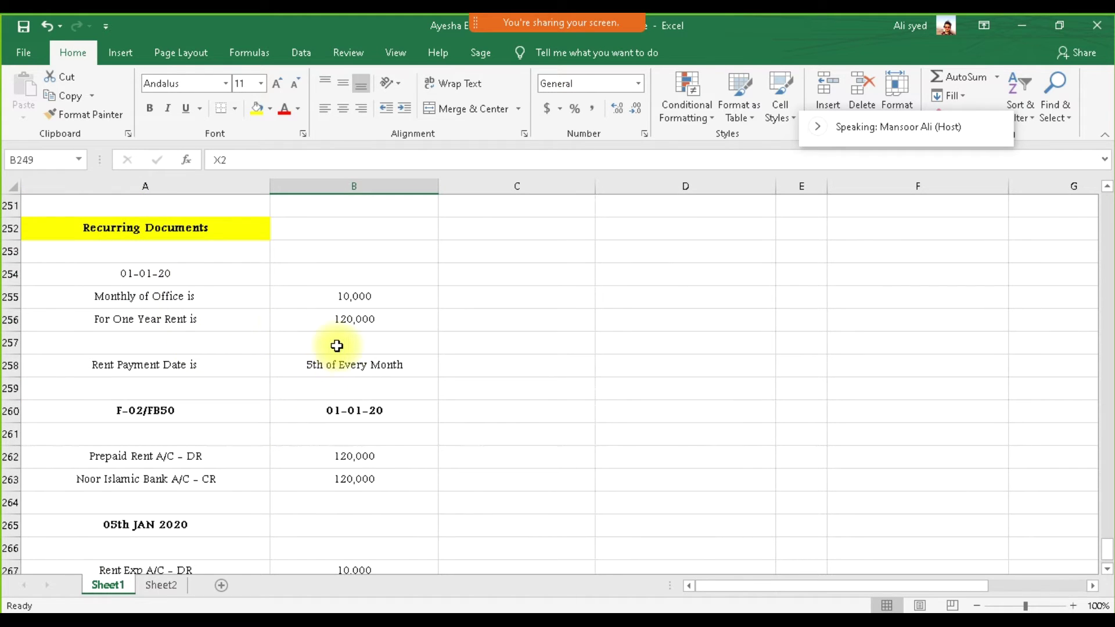
{"action": "scroll", "coordinate": [344, 353], "scroll_direction": "up", "scroll_amount": 2}
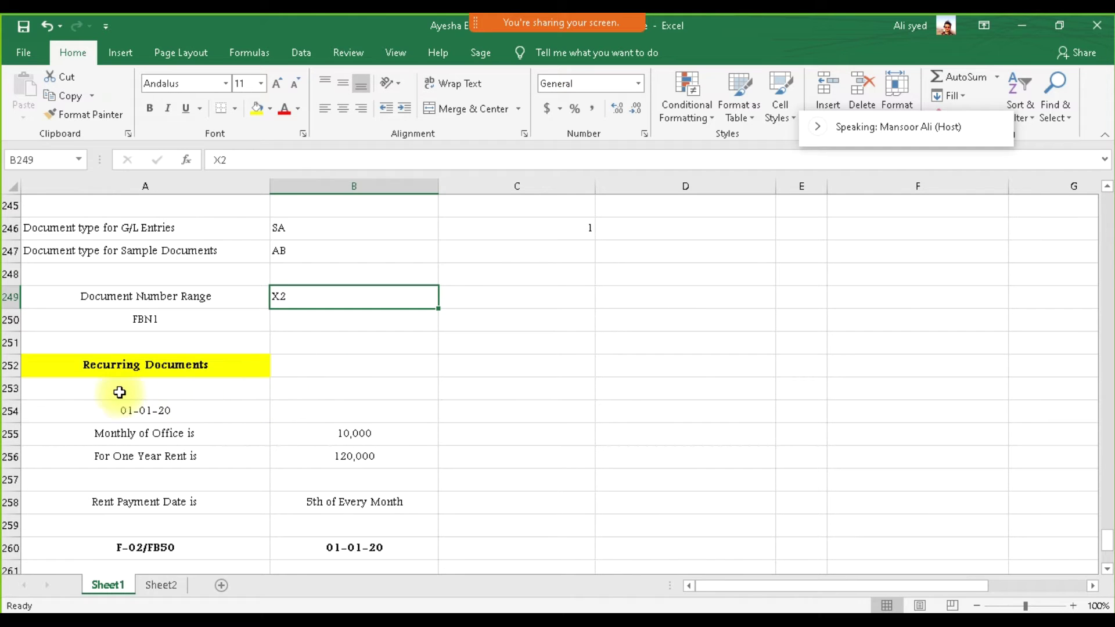
{"action": "left_click", "coordinate": [12, 389]}
Step: Insert a row at 253 and add 'Number Range' with 'X1' in row 254
{"action": "right_click", "coordinate": [12, 389]}
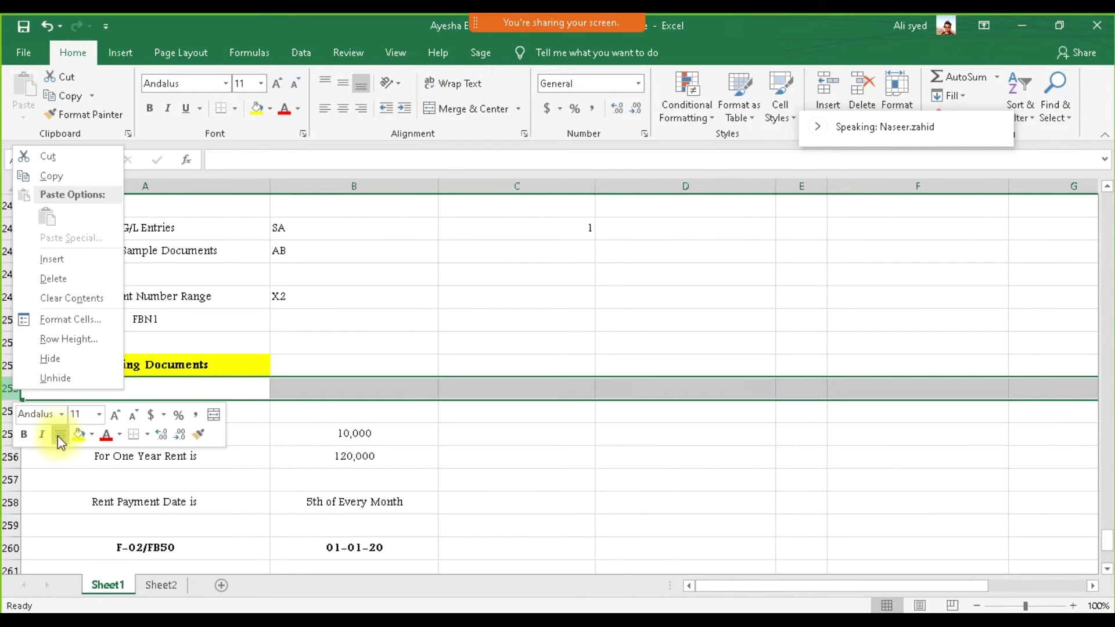
{"action": "left_click", "coordinate": [74, 259]}
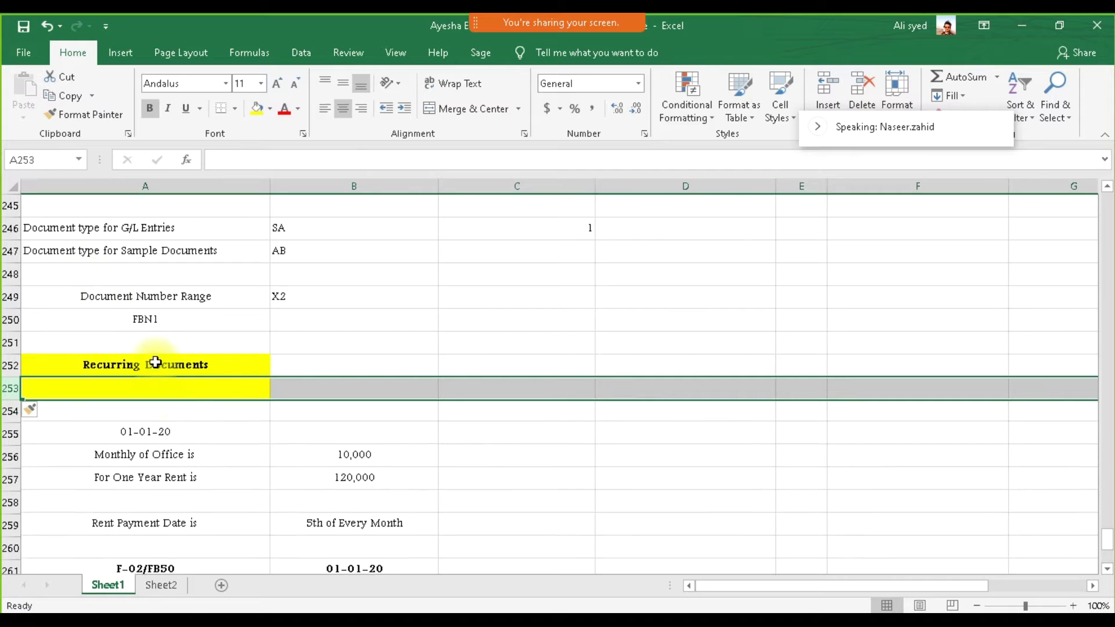
{"action": "left_click", "coordinate": [179, 410]}
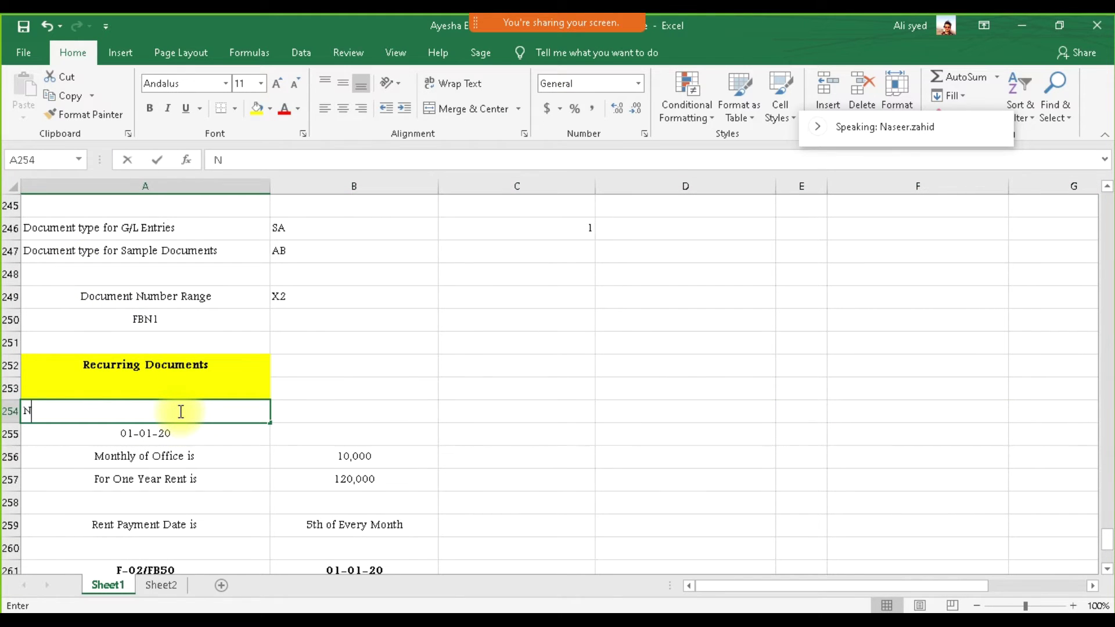
{"action": "type", "text": "Numner"}
{"action": "key", "text": "BackSpace"}
{"action": "key", "text": "BackSpace"}
{"action": "key", "text": "BackSpace"}
{"action": "key", "text": "BackSpace"}
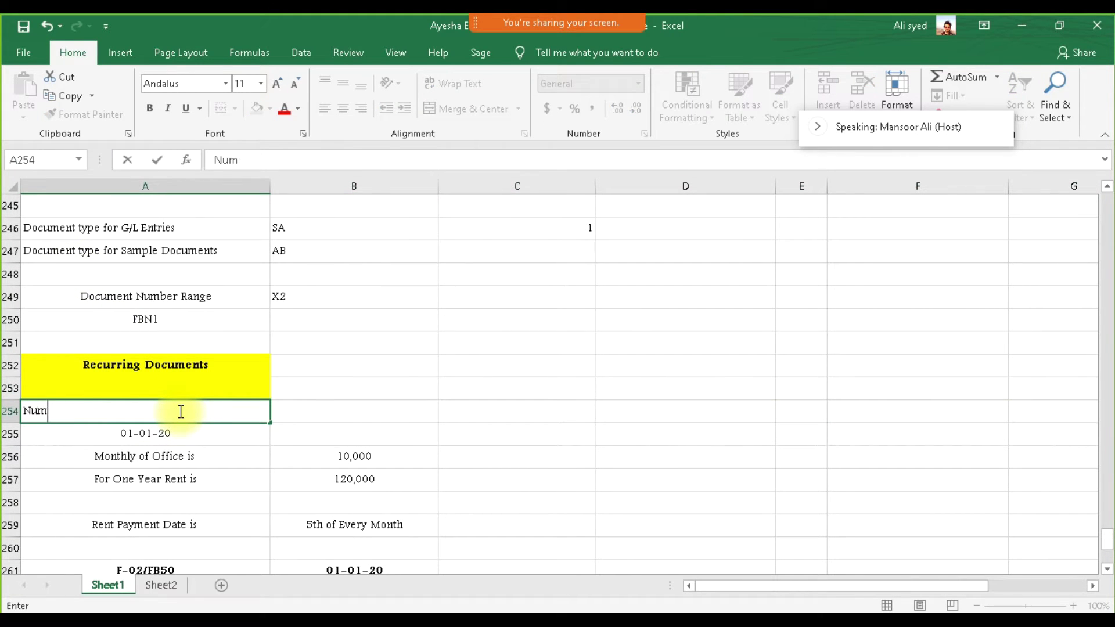
{"action": "type", "text": "mber Range"}
{"action": "key", "text": "Tab"}
{"action": "type", "text": "X1"}
{"action": "key", "text": "Return"}
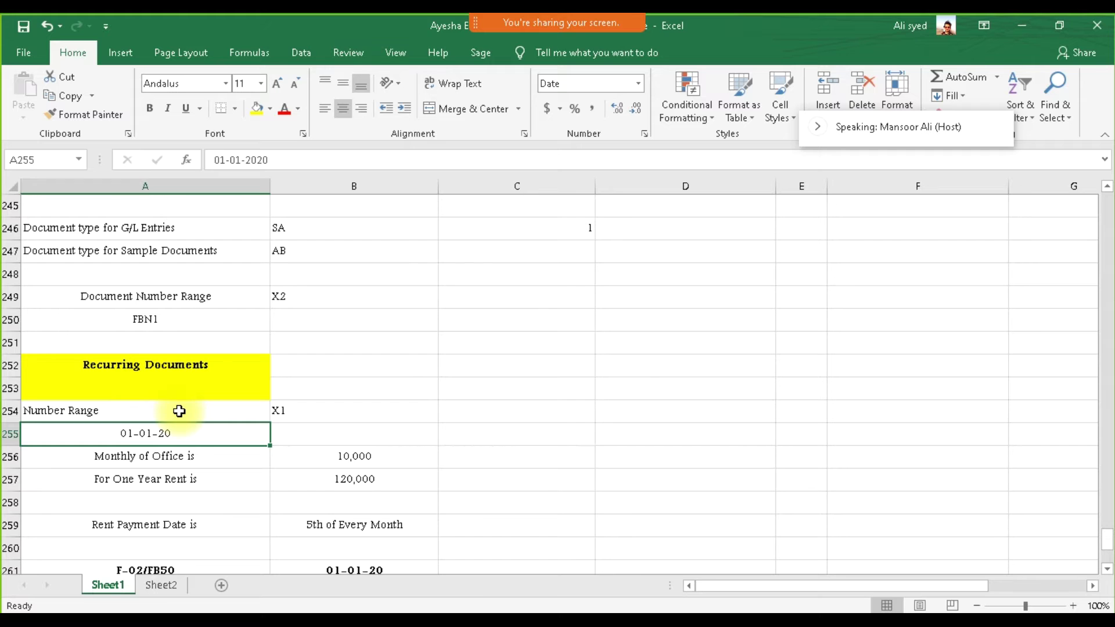
Step: Set cell A253's fill colour to No Fill
{"action": "left_click", "coordinate": [179, 411]}
{"action": "left_click", "coordinate": [154, 385]}
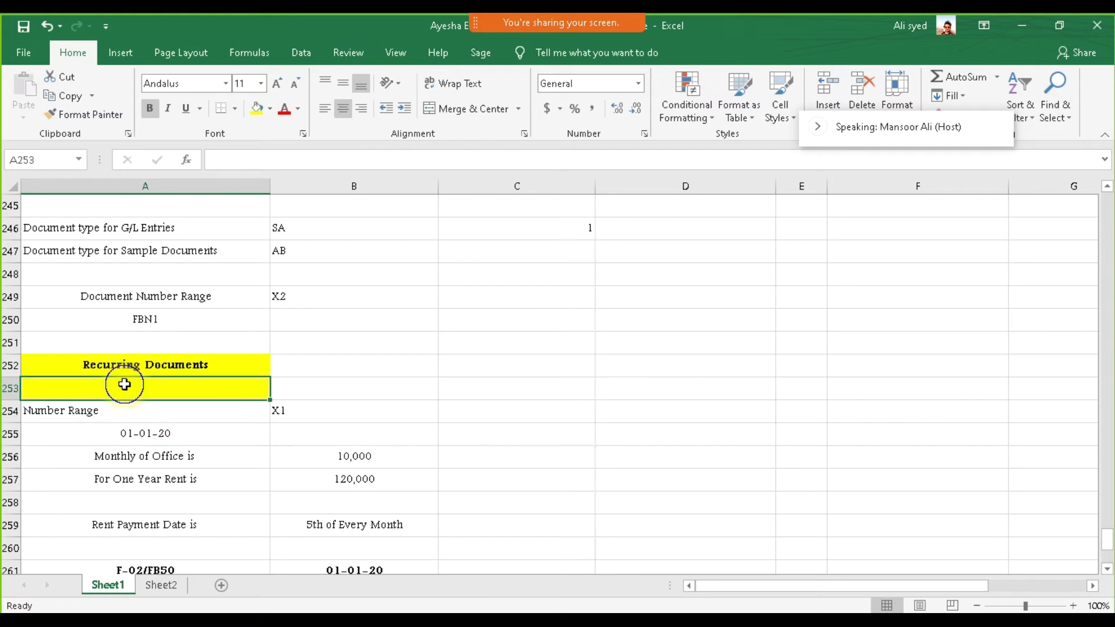
{"action": "left_click", "coordinate": [269, 109]}
{"action": "left_click", "coordinate": [305, 254]}
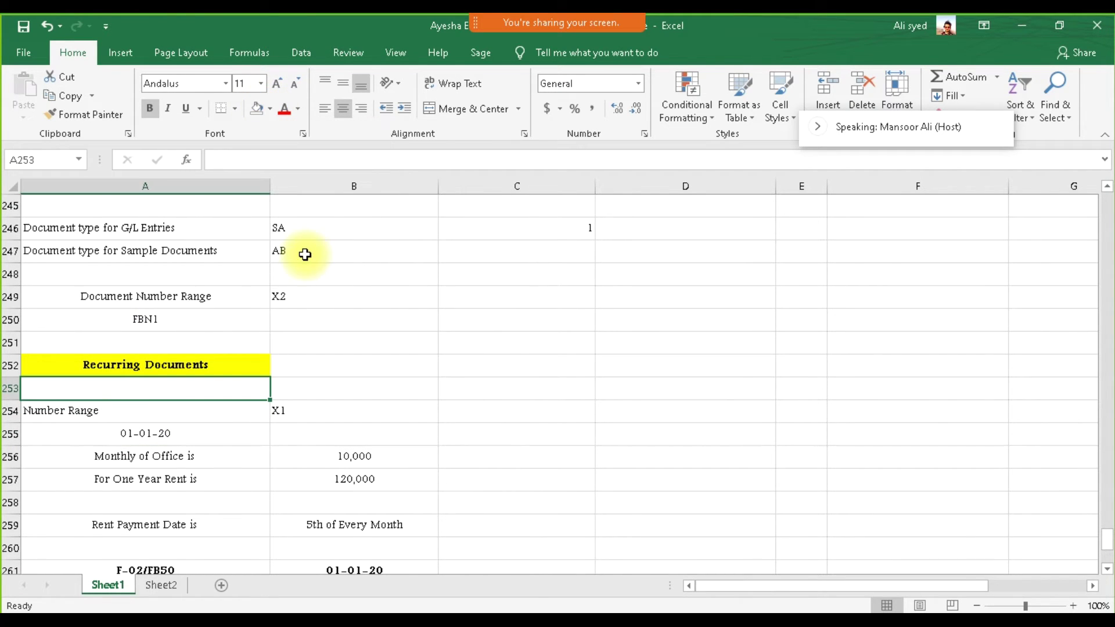
Step: Review the Sample Documents document type label, then switch to the SAP window
{"action": "scroll", "coordinate": [247, 348], "scroll_direction": "up", "scroll_amount": 2}
{"action": "left_click", "coordinate": [247, 348]}
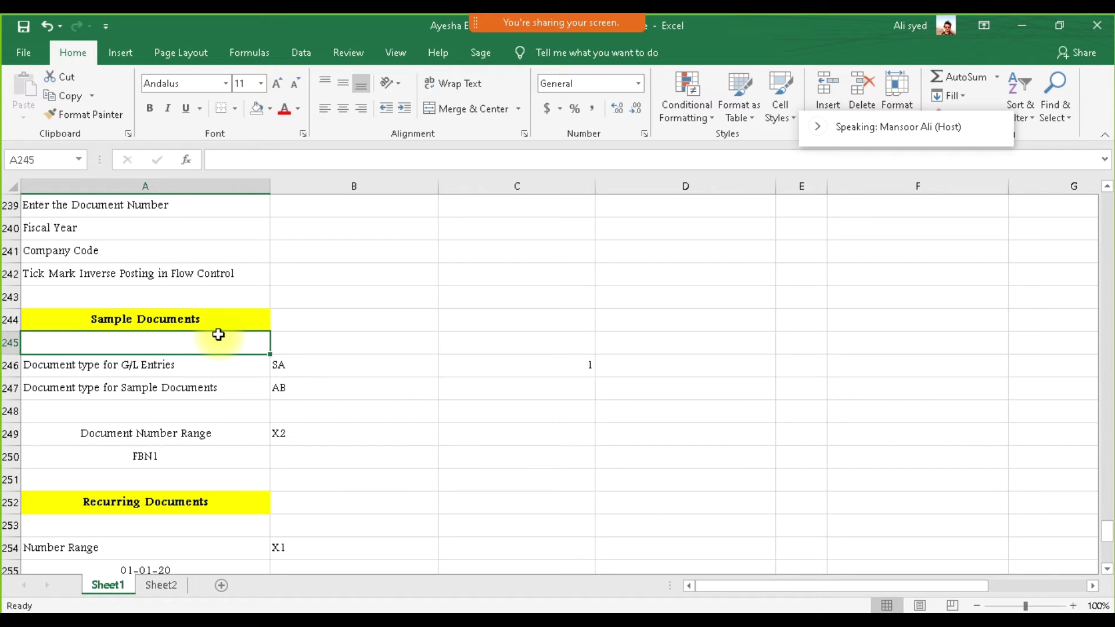
{"action": "left_click", "coordinate": [230, 381]}
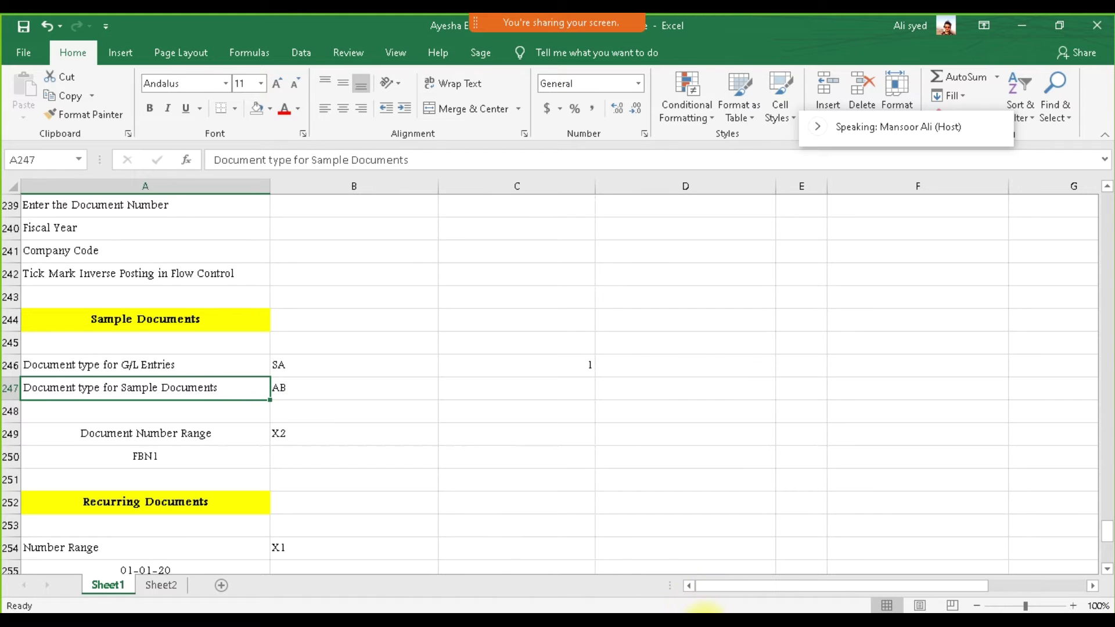
{"action": "left_click", "coordinate": [715, 611]}
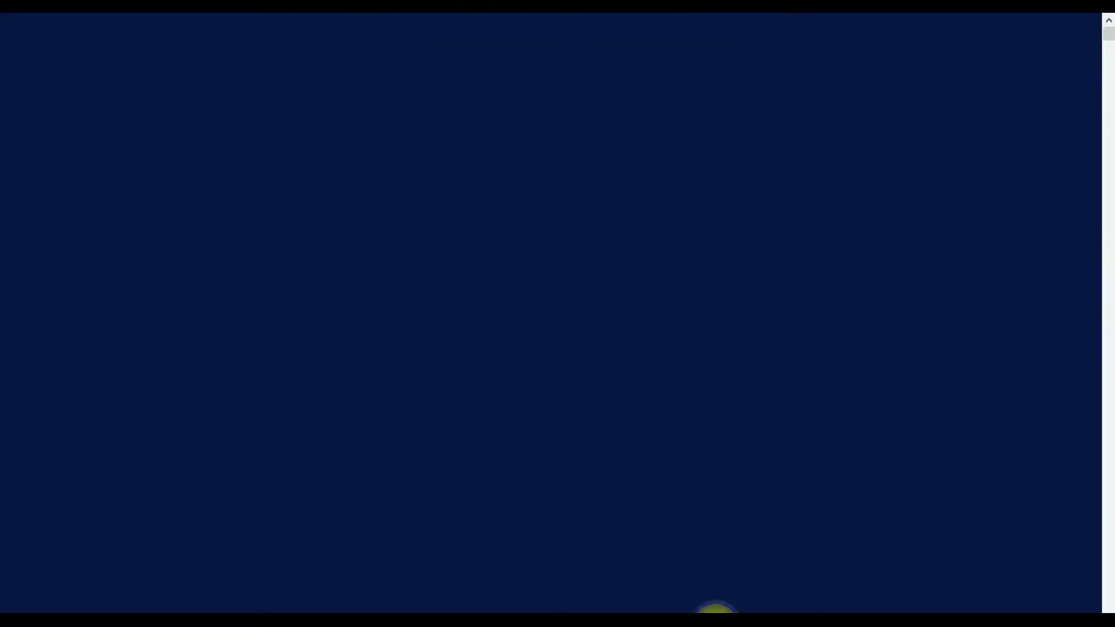
Step: Start the SPRO customizing transaction
{"action": "left_click", "coordinate": [132, 52]}
{"action": "type", "text": "SPRO"}
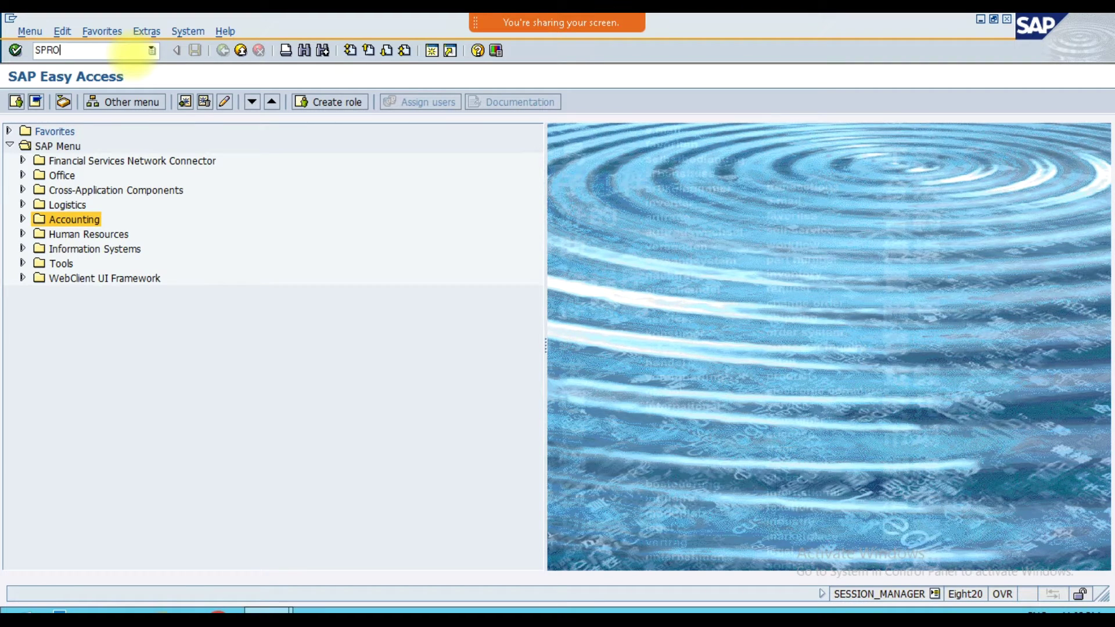
{"action": "key", "text": "Return"}
Step: In the Reference IMG, go to Financial Accounting Global Settings > Document and run Define Document Number Ranges
{"action": "left_click", "coordinate": [68, 100]}
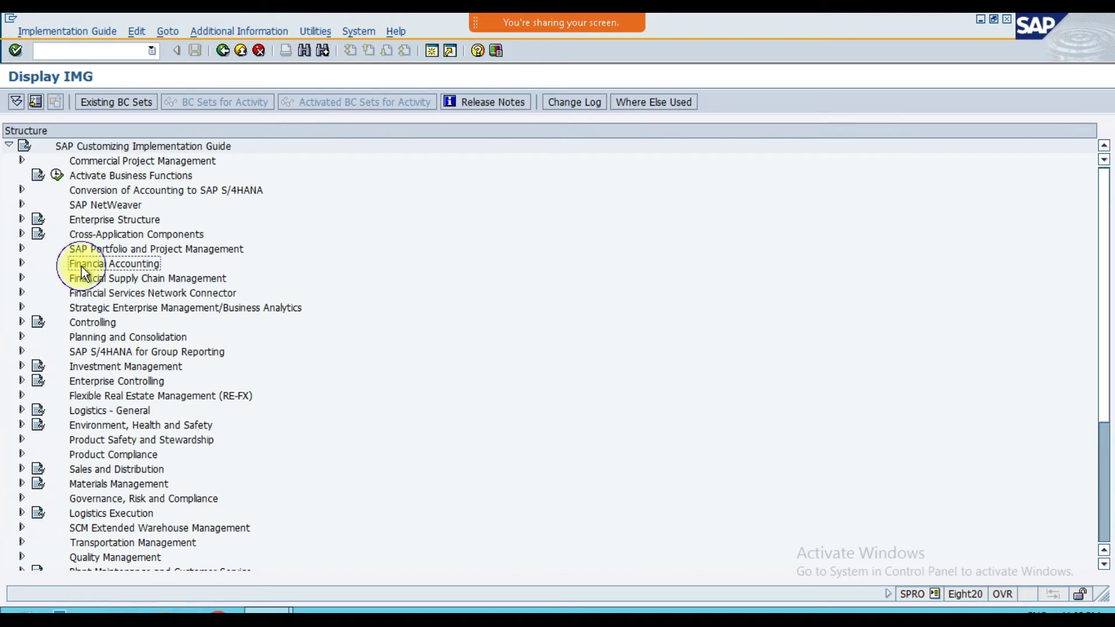
{"action": "left_click", "coordinate": [21, 263]}
{"action": "left_click", "coordinate": [121, 278]}
{"action": "left_click", "coordinate": [36, 277]}
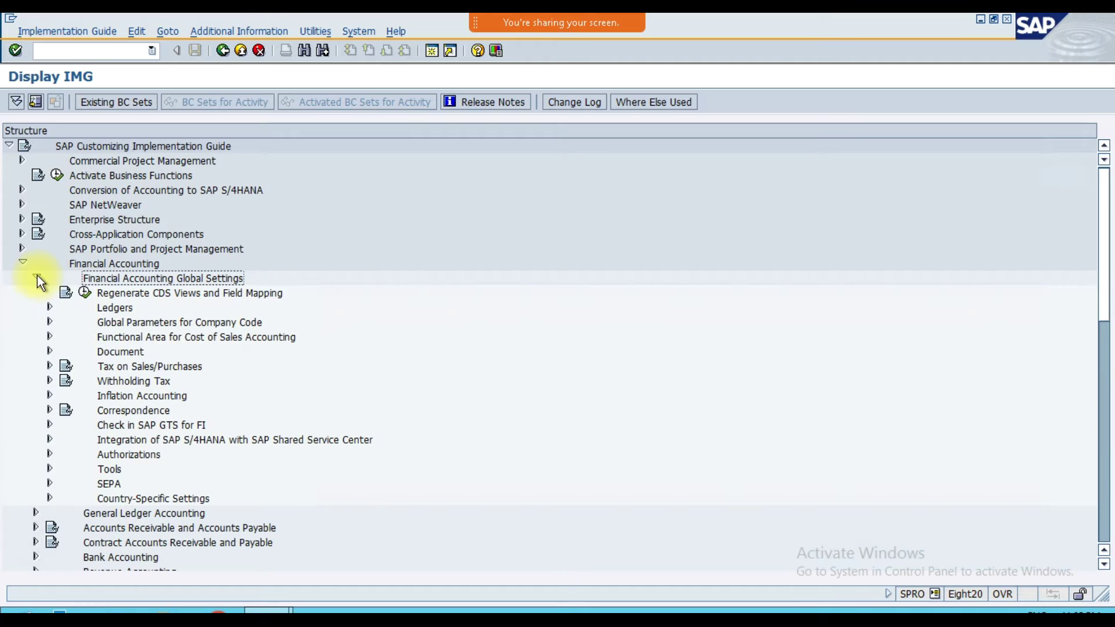
{"action": "left_click", "coordinate": [117, 352]}
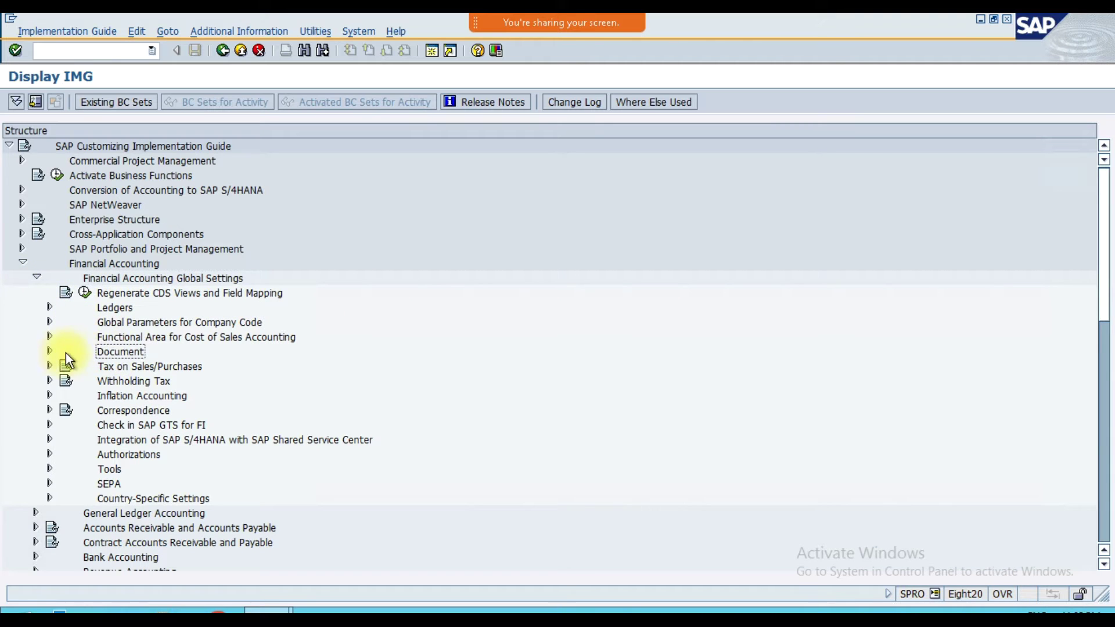
{"action": "left_click", "coordinate": [50, 352]}
{"action": "left_click", "coordinate": [149, 353]}
{"action": "left_click", "coordinate": [64, 352]}
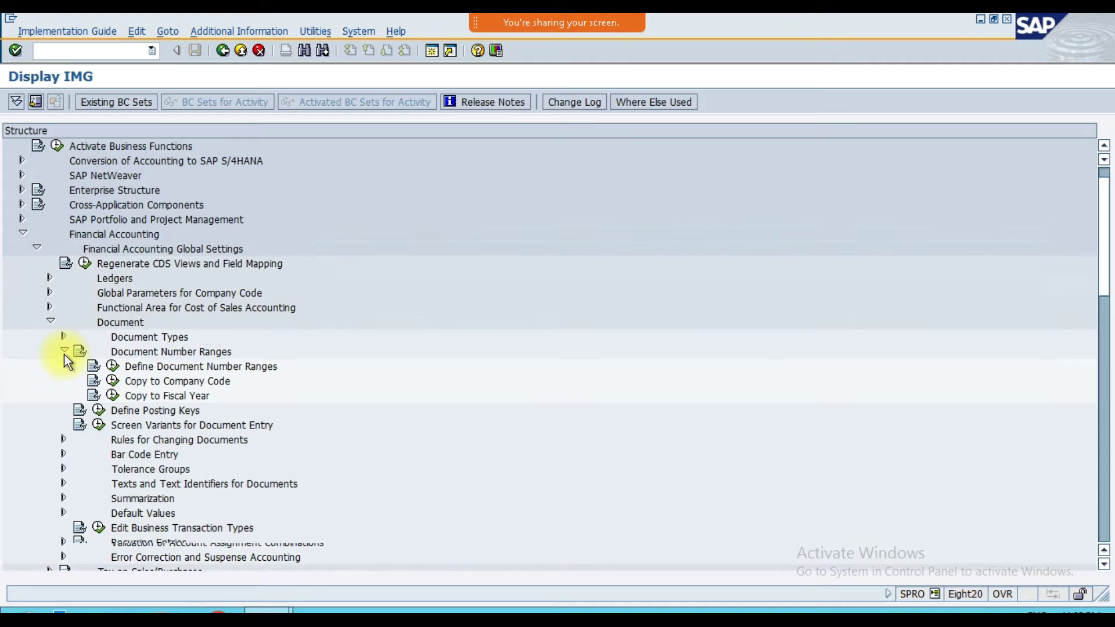
{"action": "left_click", "coordinate": [145, 369]}
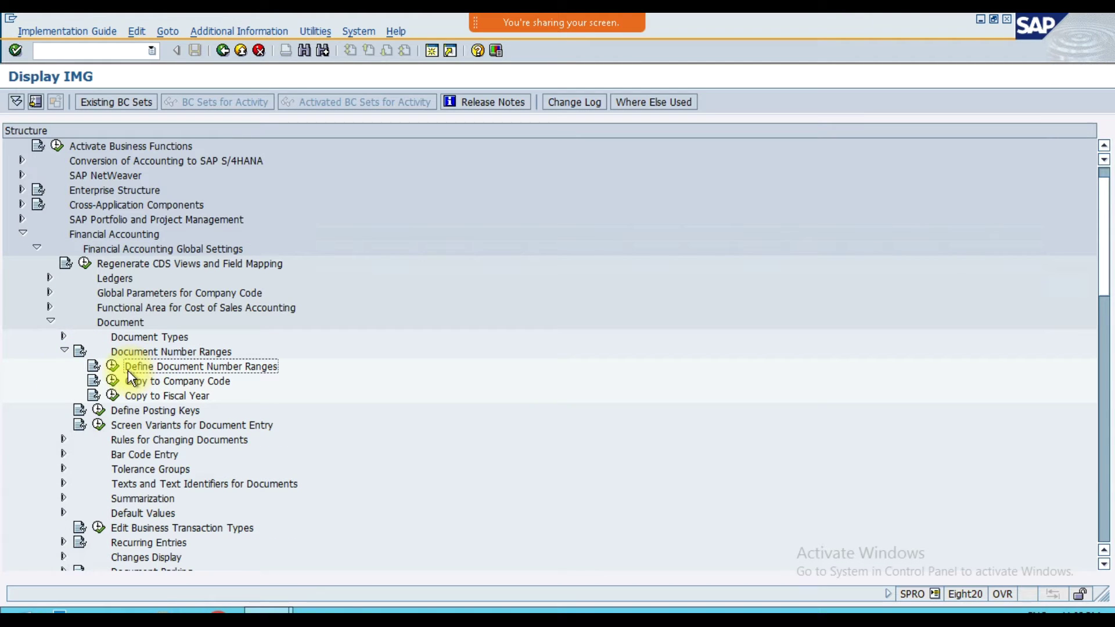
{"action": "left_click", "coordinate": [113, 367]}
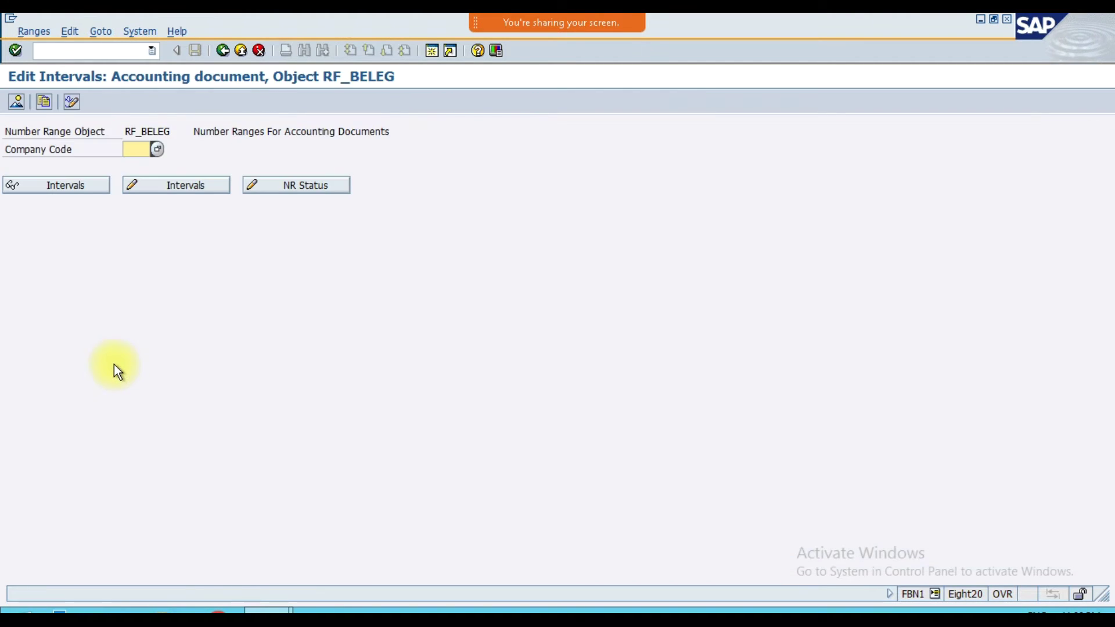
Step: Open company IM12's number range intervals and insert two blank interval lines
{"action": "left_click", "coordinate": [129, 154]}
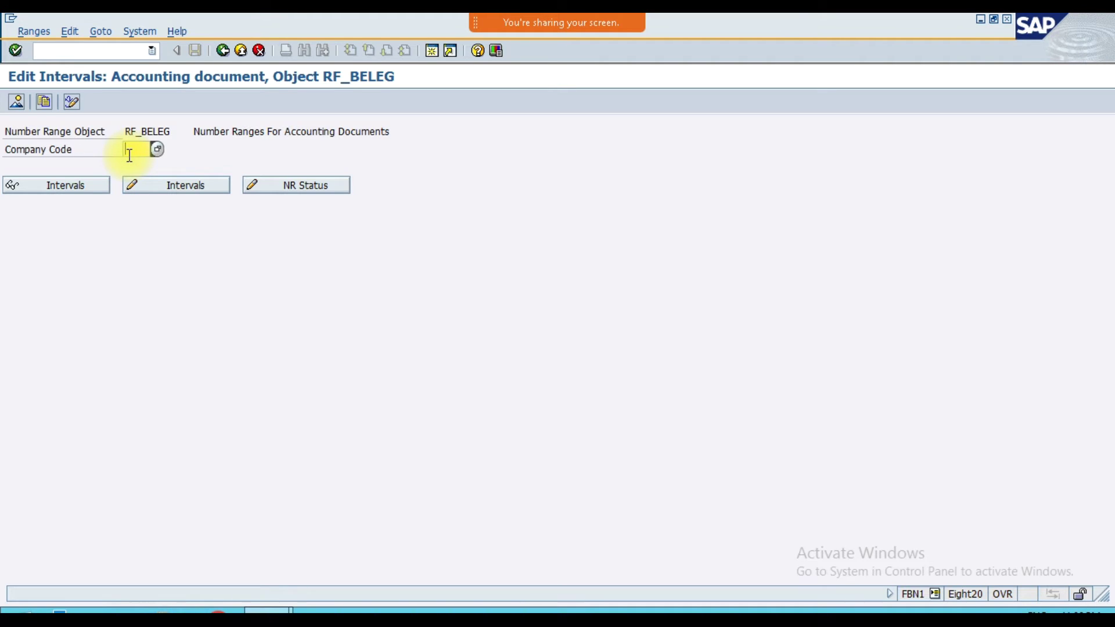
{"action": "type", "text": "TM12"}
{"action": "left_click", "coordinate": [173, 188]}
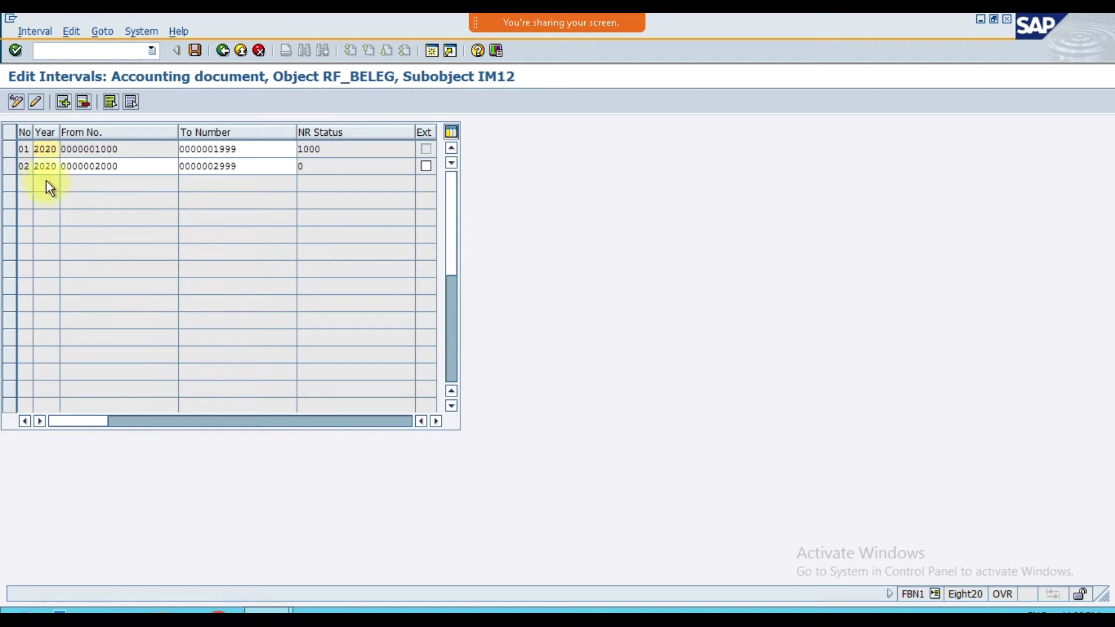
{"action": "left_click", "coordinate": [30, 151]}
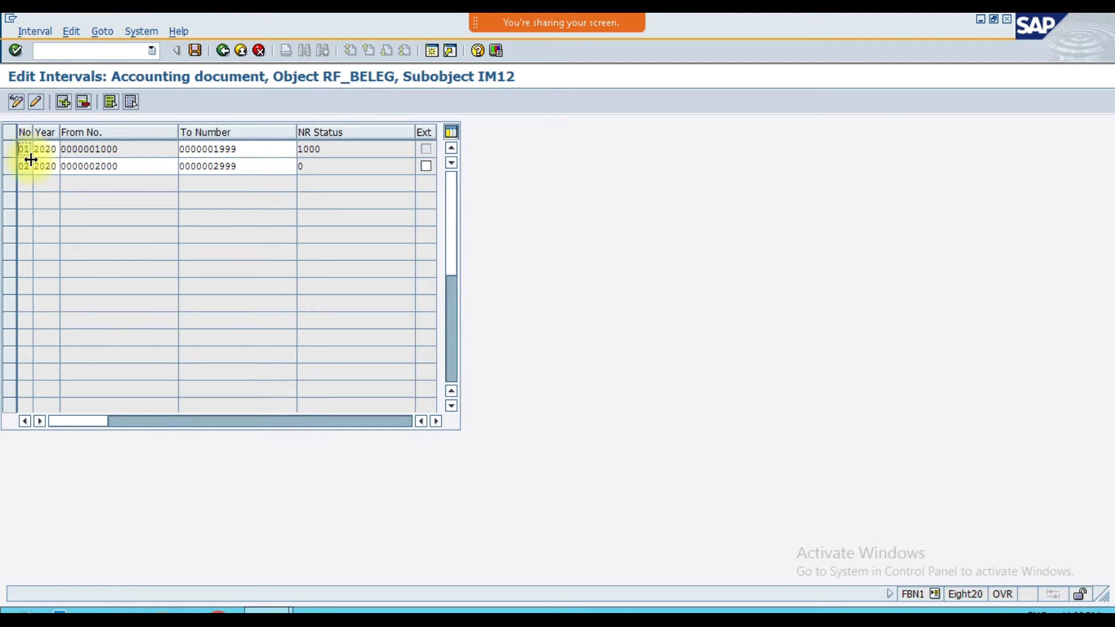
{"action": "left_click", "coordinate": [19, 165]}
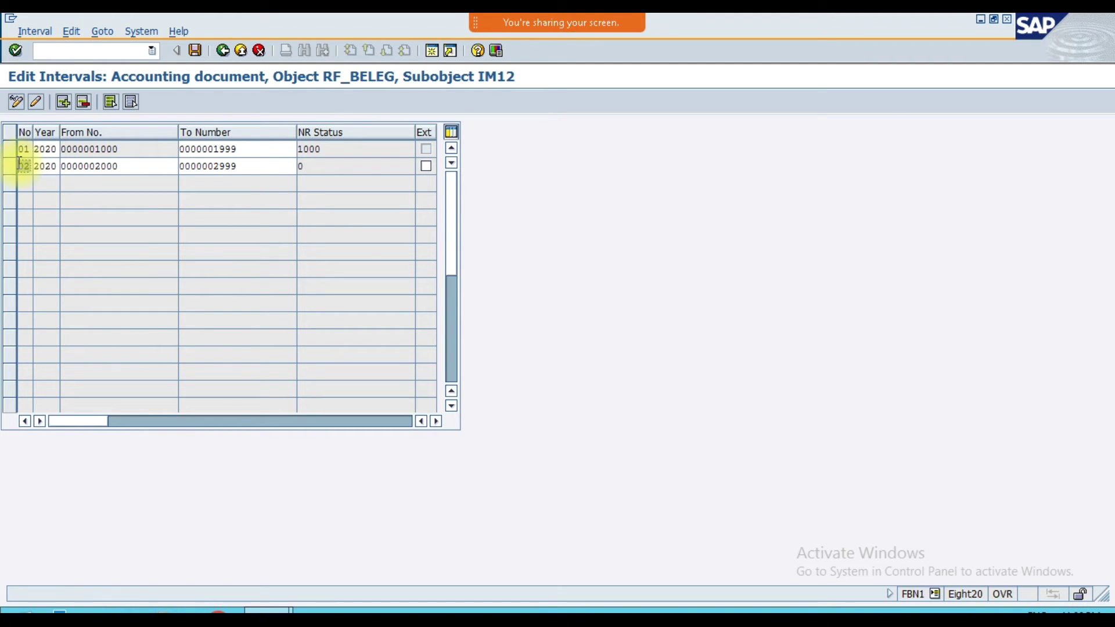
{"action": "left_click", "coordinate": [64, 103]}
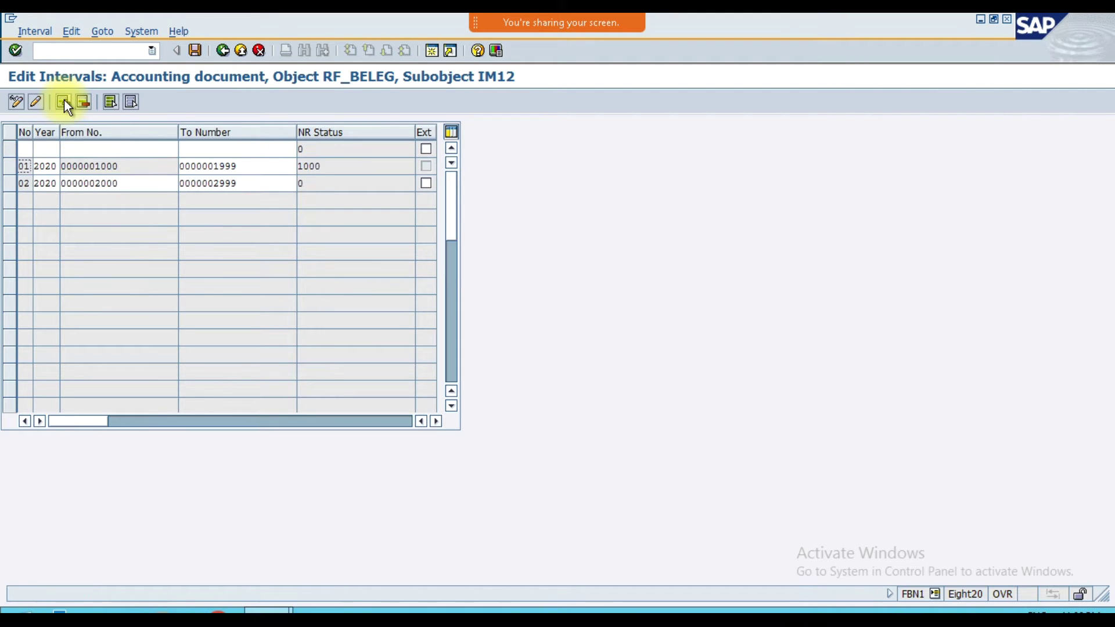
{"action": "left_click", "coordinate": [64, 102]}
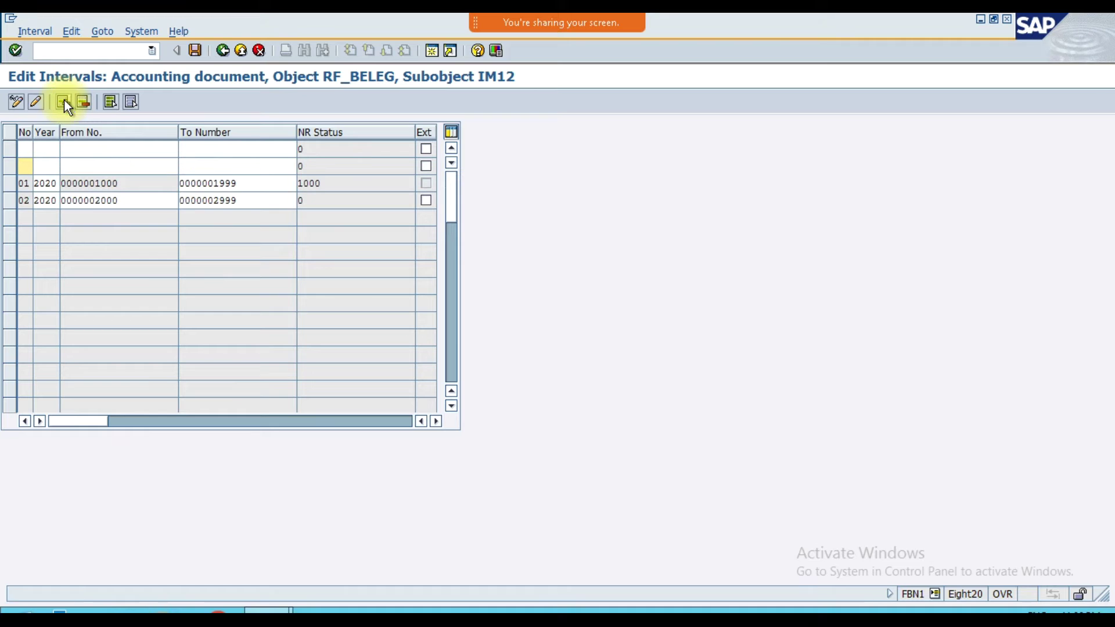
Step: Enter interval X1 for year 2020 covering 3000 to 3999
{"action": "left_click", "coordinate": [31, 152]}
{"action": "type", "text": "X1"}
{"action": "key", "text": "Tab"}
{"action": "type", "text": "20"}
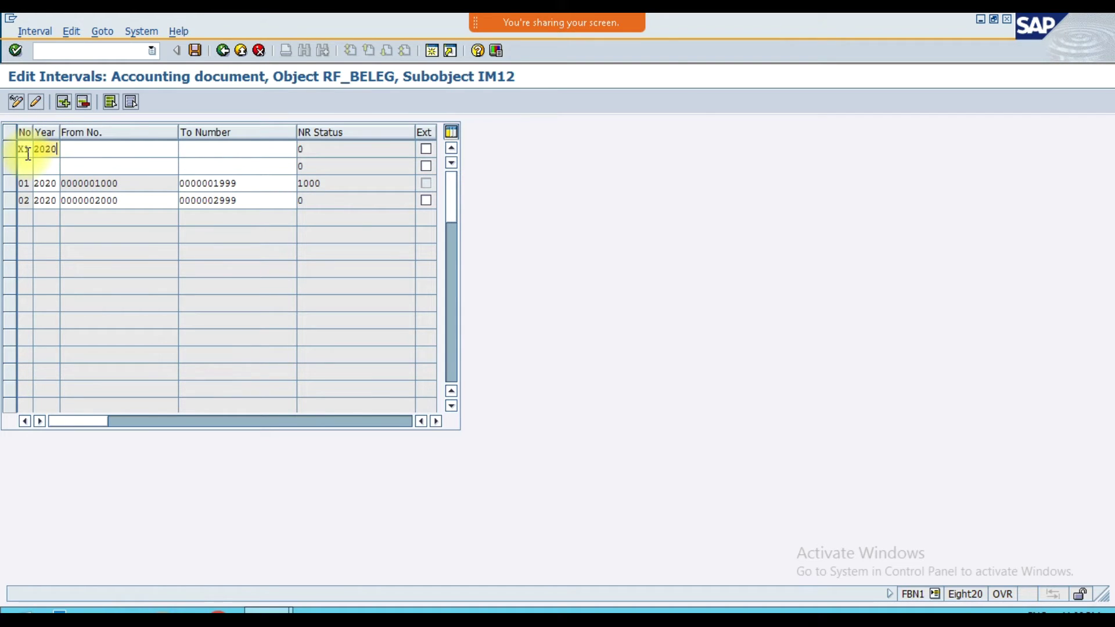
{"action": "key", "text": "Tab"}
{"action": "type", "text": "3000"}
{"action": "key", "text": "Tab"}
{"action": "type", "text": "3999"}
{"action": "key", "text": "Tab"}
Step: Add interval X2 for 2020 covering 4000 to 4999, then save and confirm the transport notice
{"action": "key", "text": "Tab"}
{"action": "type", "text": "X2"}
{"action": "key", "text": "Tab"}
{"action": "type", "text": "20"}
{"action": "key", "text": "Tab"}
{"action": "type", "text": "4000"}
{"action": "key", "text": "Tab"}
{"action": "type", "text": "4999"}
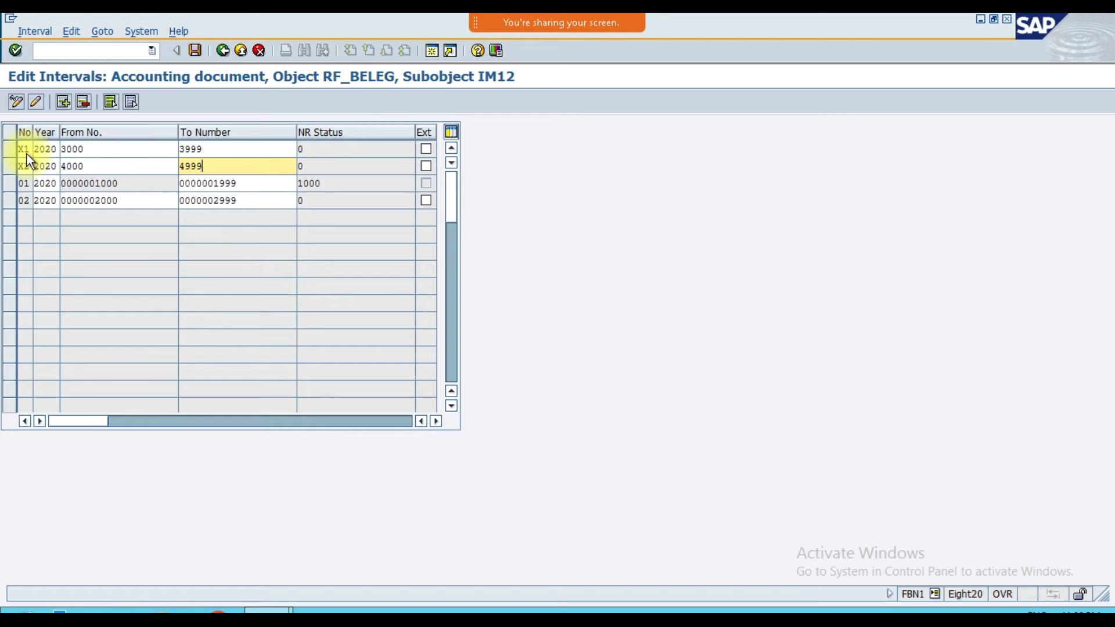
{"action": "key", "text": "Return"}
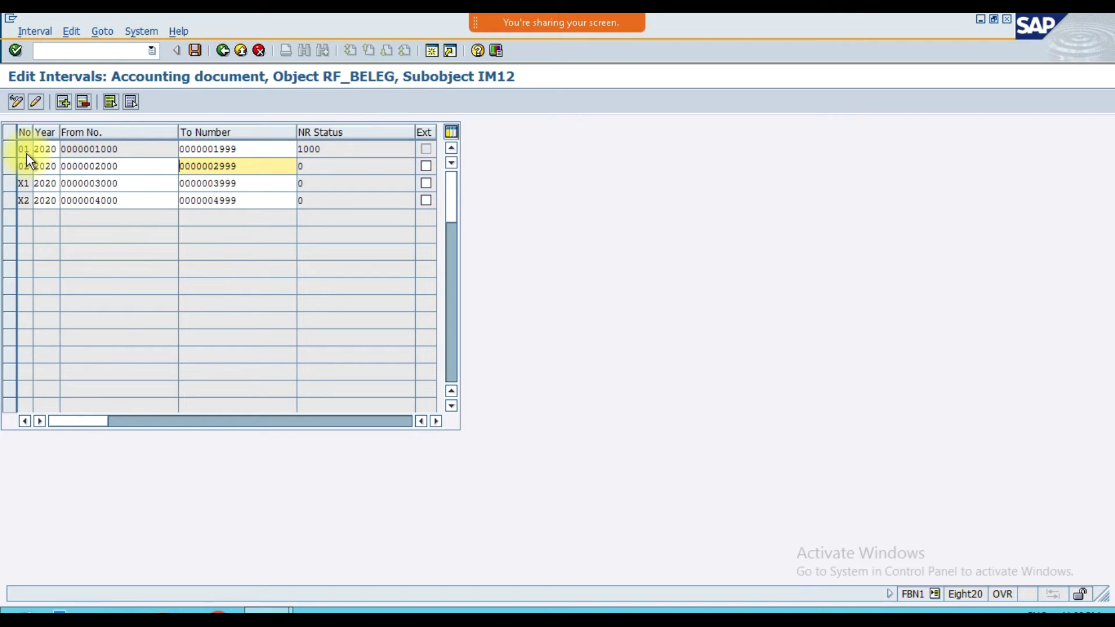
{"action": "key", "text": "ctrl+s"}
{"action": "key", "text": "Return"}
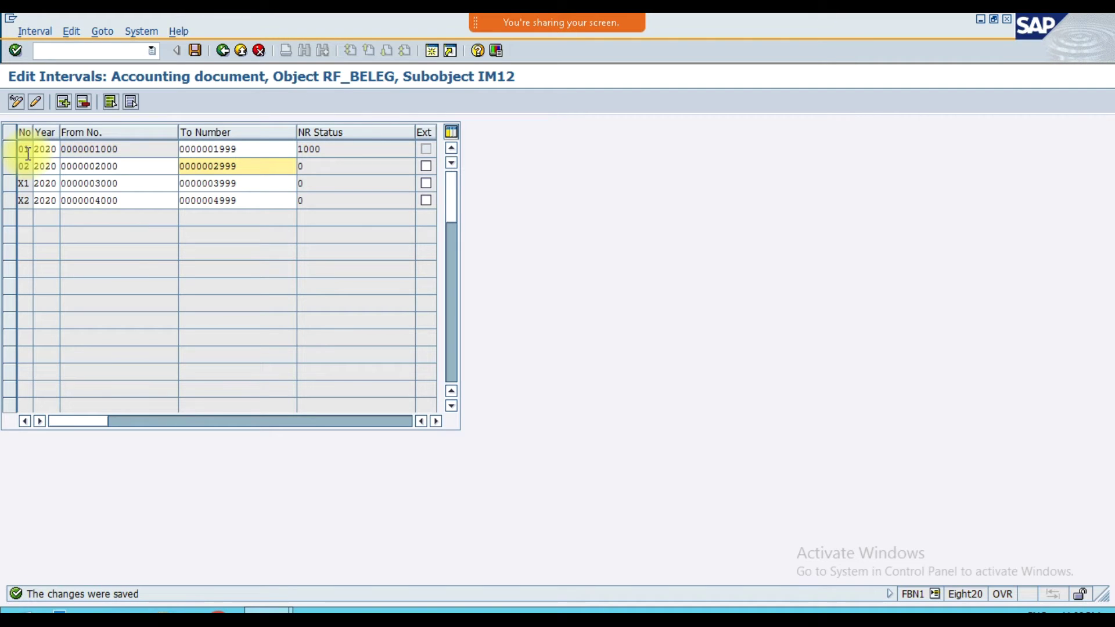
Step: Leave interval editing for the main menu with /n
{"action": "left_click", "coordinate": [88, 50]}
{"action": "type", "text": "/n"}
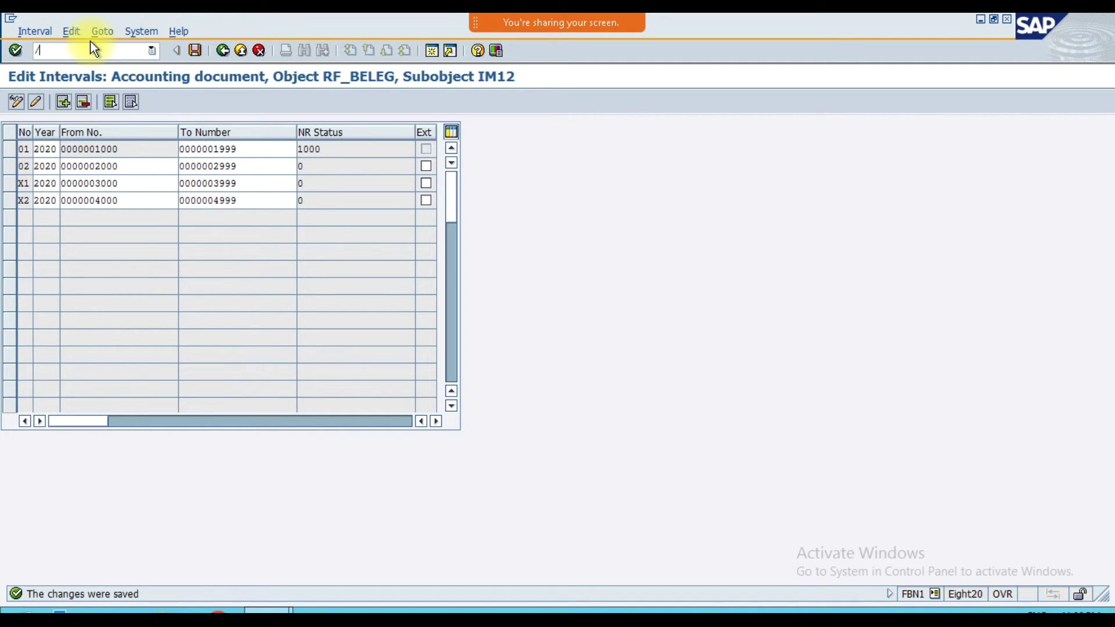
{"action": "key", "text": "Return"}
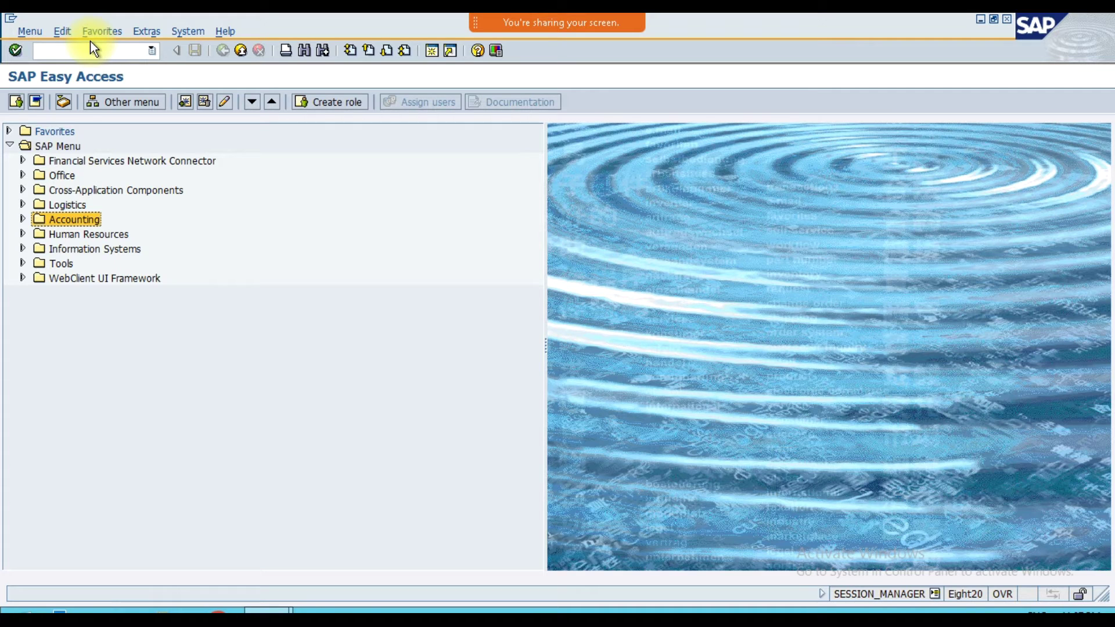
Step: Expand Accounting > Financial Accounting > General Ledger > Document Entry in the menu
{"action": "left_click", "coordinate": [22, 222]}
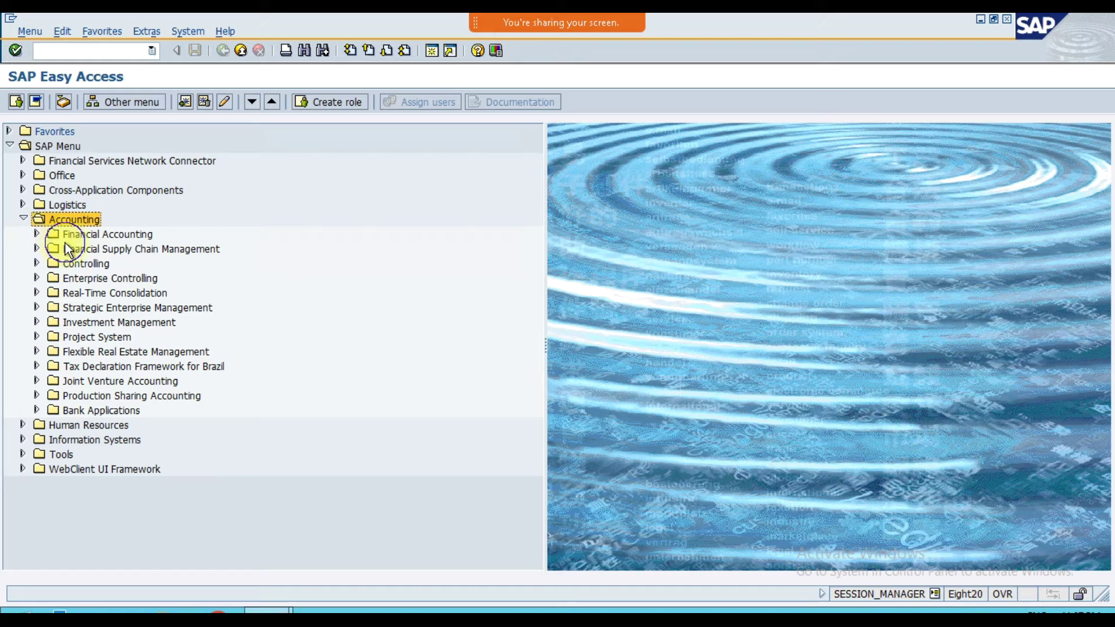
{"action": "left_click", "coordinate": [65, 243]}
{"action": "left_click", "coordinate": [65, 239]}
{"action": "left_click", "coordinate": [36, 234]}
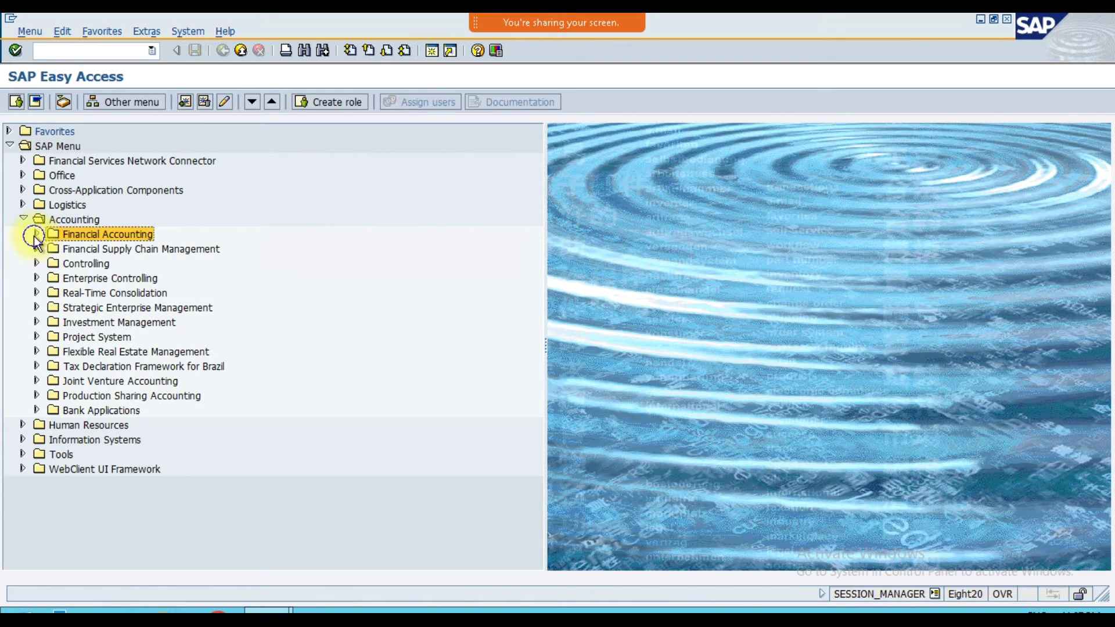
{"action": "left_click", "coordinate": [82, 249]}
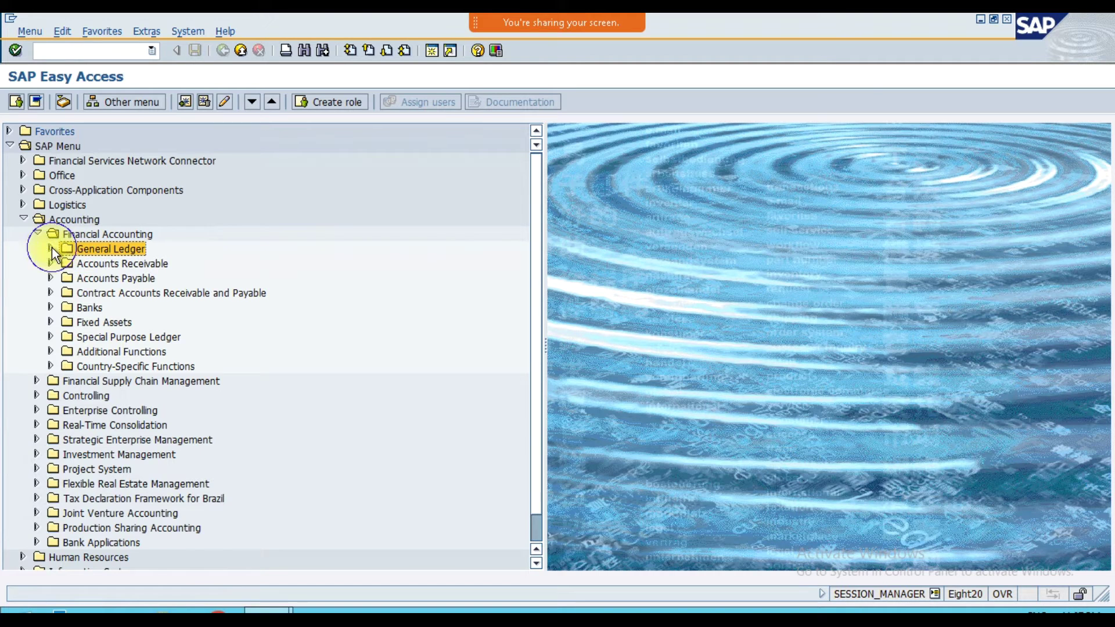
{"action": "left_click", "coordinate": [51, 248]}
{"action": "left_click", "coordinate": [99, 264]}
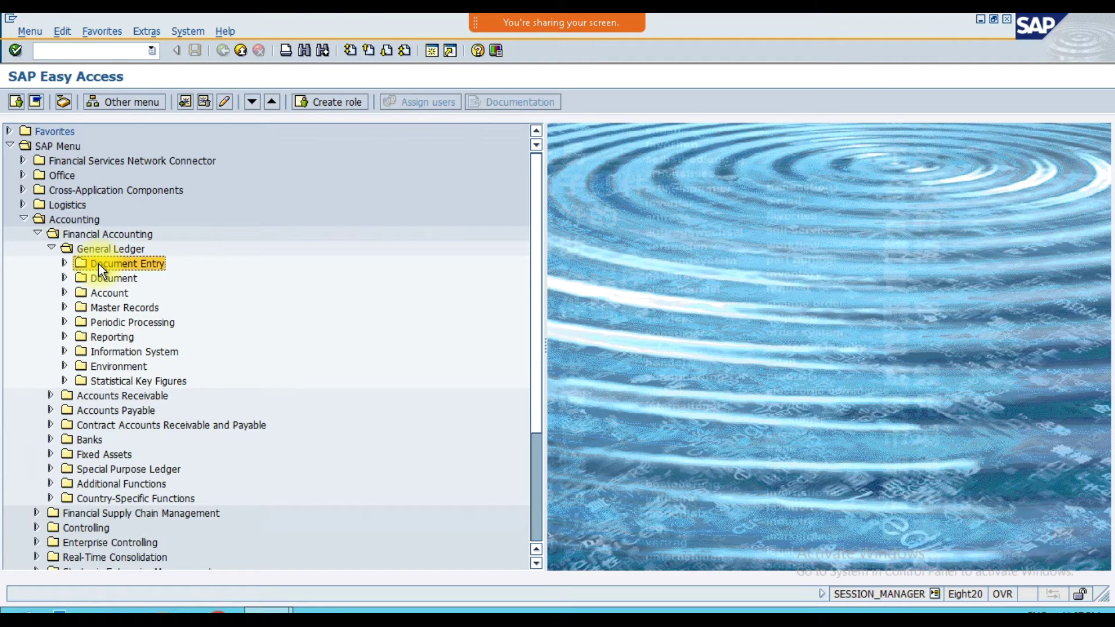
{"action": "left_click", "coordinate": [64, 263]}
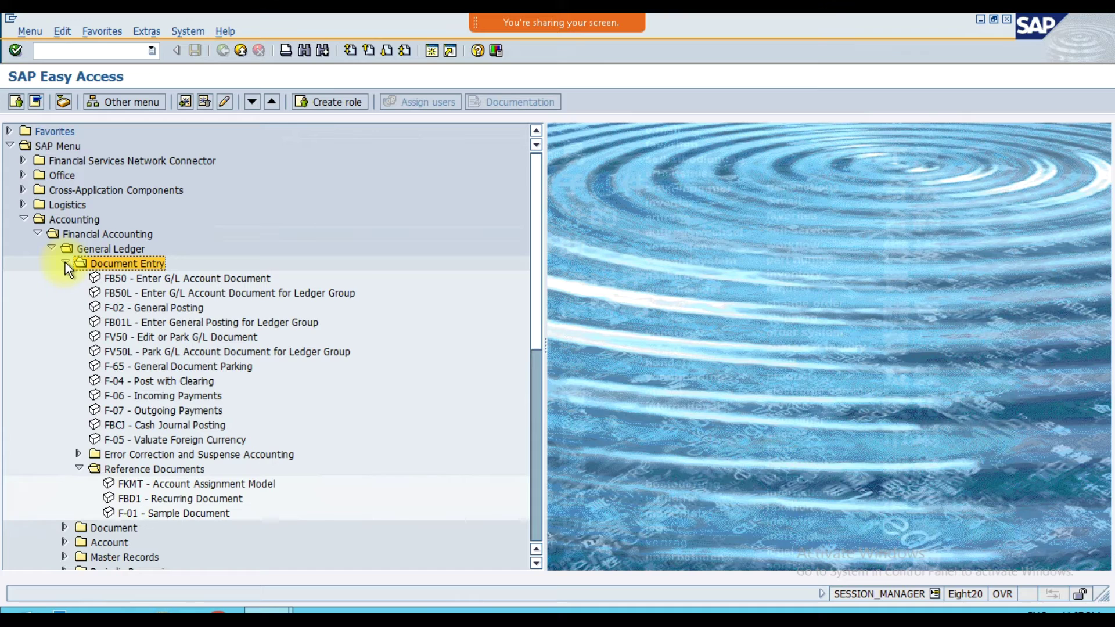
Step: Expand Reference Documents and open F-01 Sample Document
{"action": "left_click", "coordinate": [78, 469]}
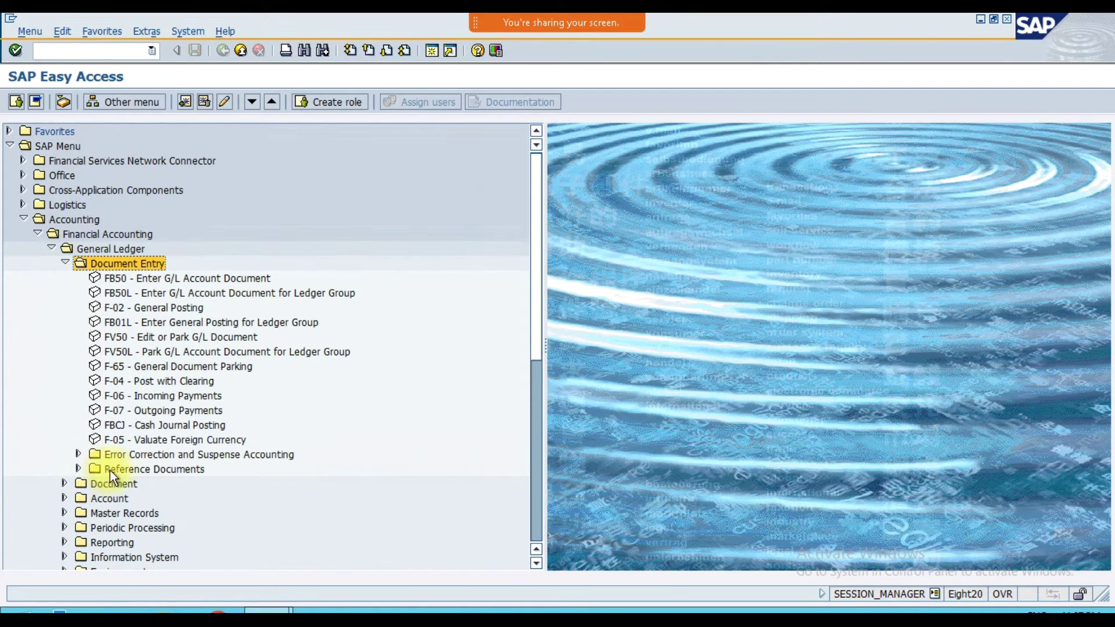
{"action": "left_click", "coordinate": [120, 470]}
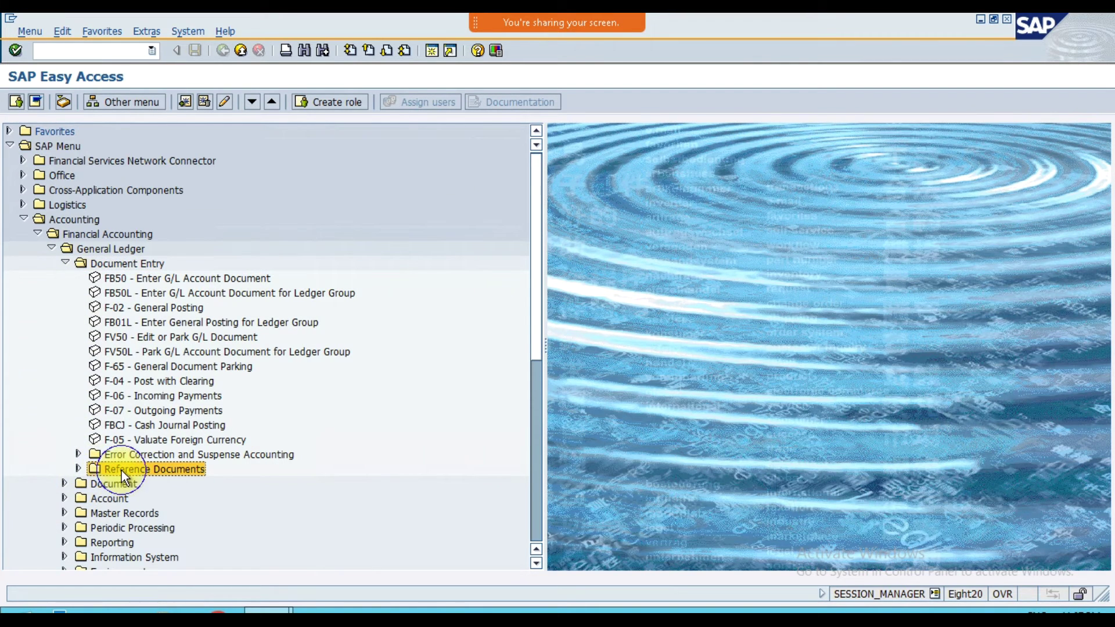
{"action": "left_click", "coordinate": [84, 467]}
{"action": "left_click", "coordinate": [158, 514]}
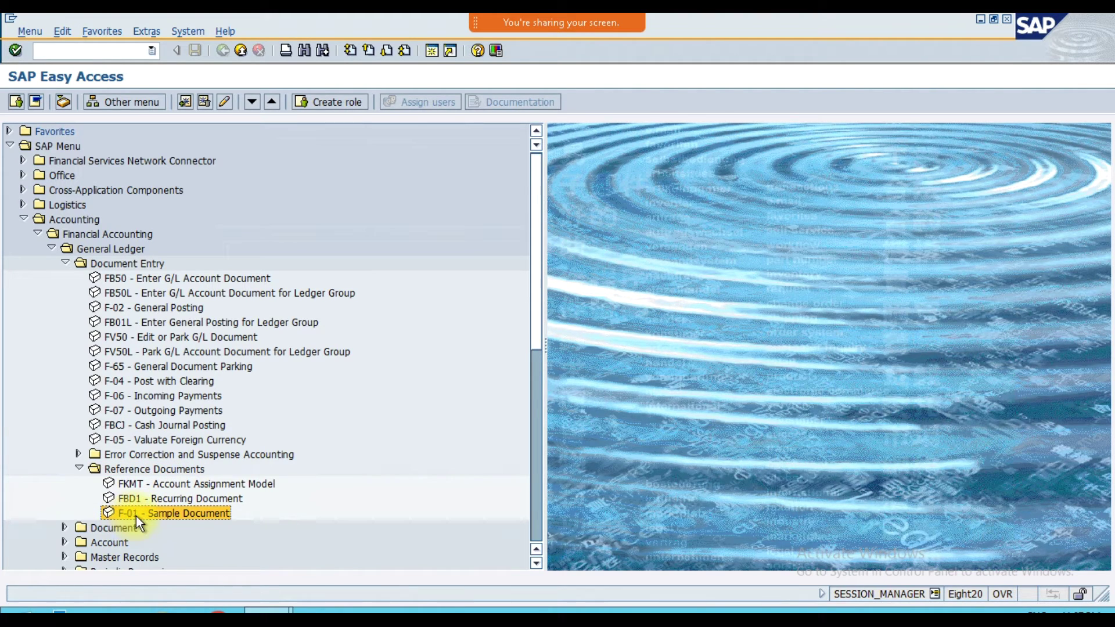
{"action": "double_click", "coordinate": [149, 514]}
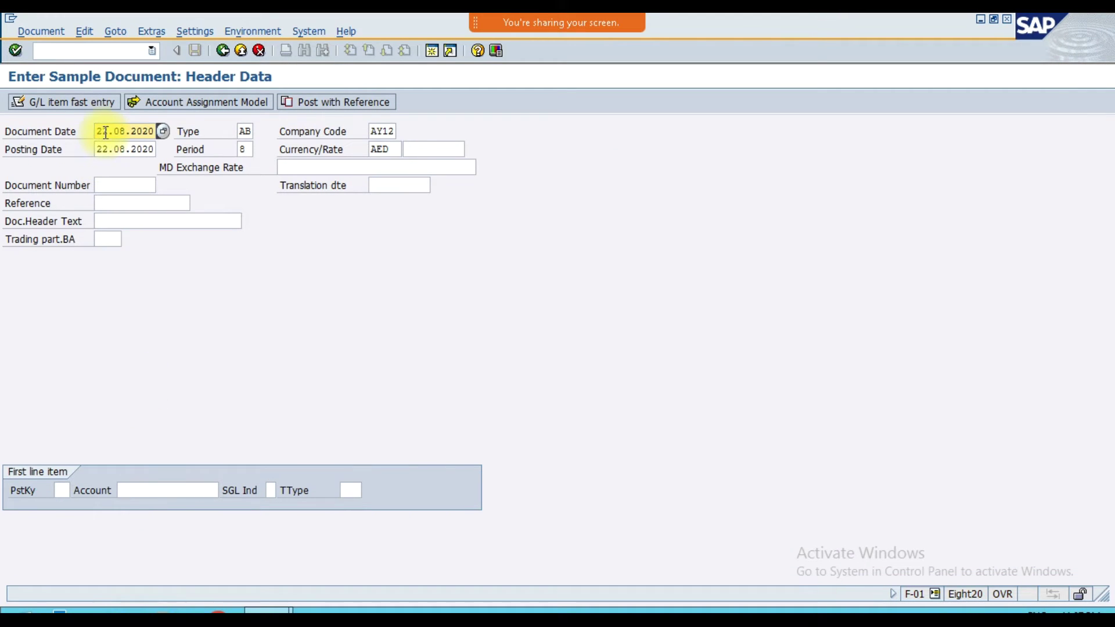
Step: Change the sample document's company code from AY12 to IM12
{"action": "left_click_drag", "start_coordinate": [95, 131], "coordinate": [150, 131]}
{"action": "left_click", "coordinate": [150, 132]}
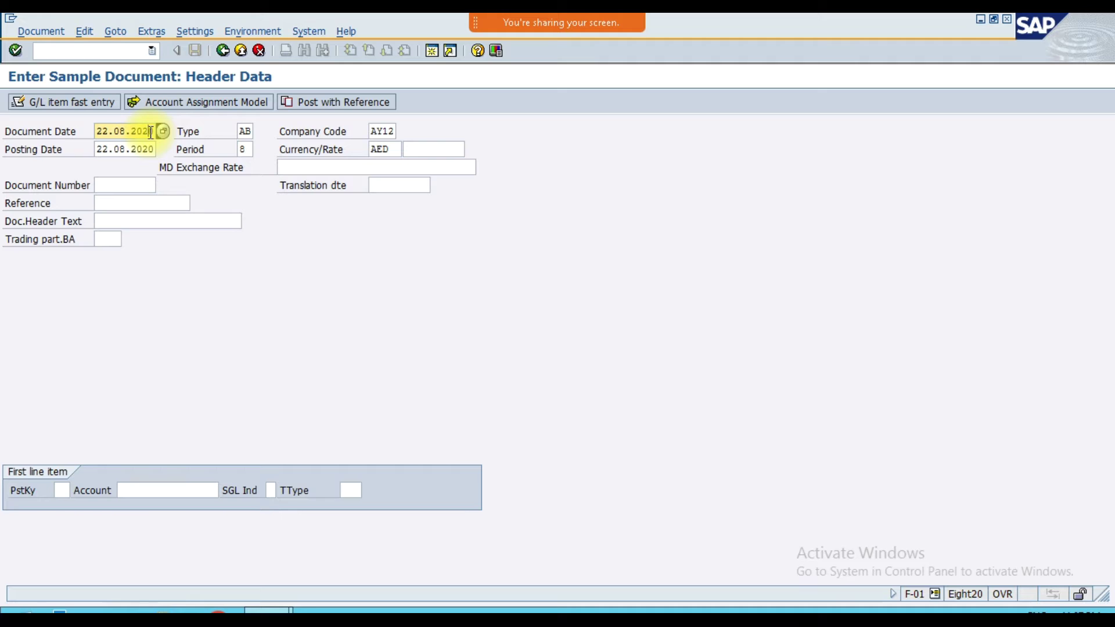
{"action": "left_click", "coordinate": [240, 131]}
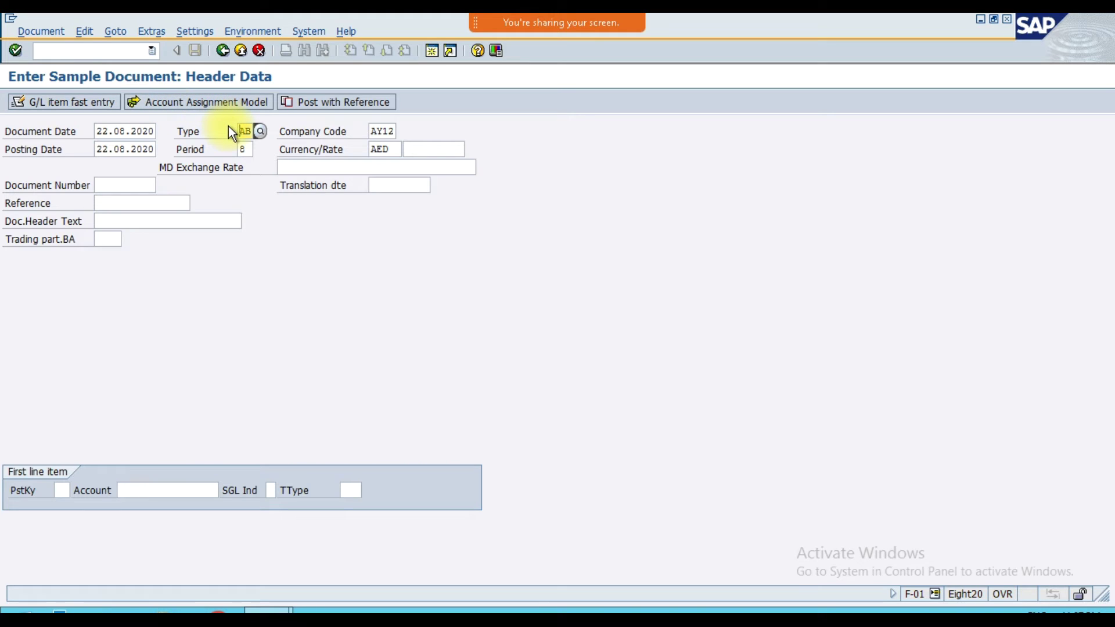
{"action": "key", "text": "Tab"}
{"action": "key", "text": "Delete"}
{"action": "key", "text": "Delete"}
{"action": "key", "text": "Delete"}
{"action": "key", "text": "Delete"}
{"action": "type", "text": "IM"}
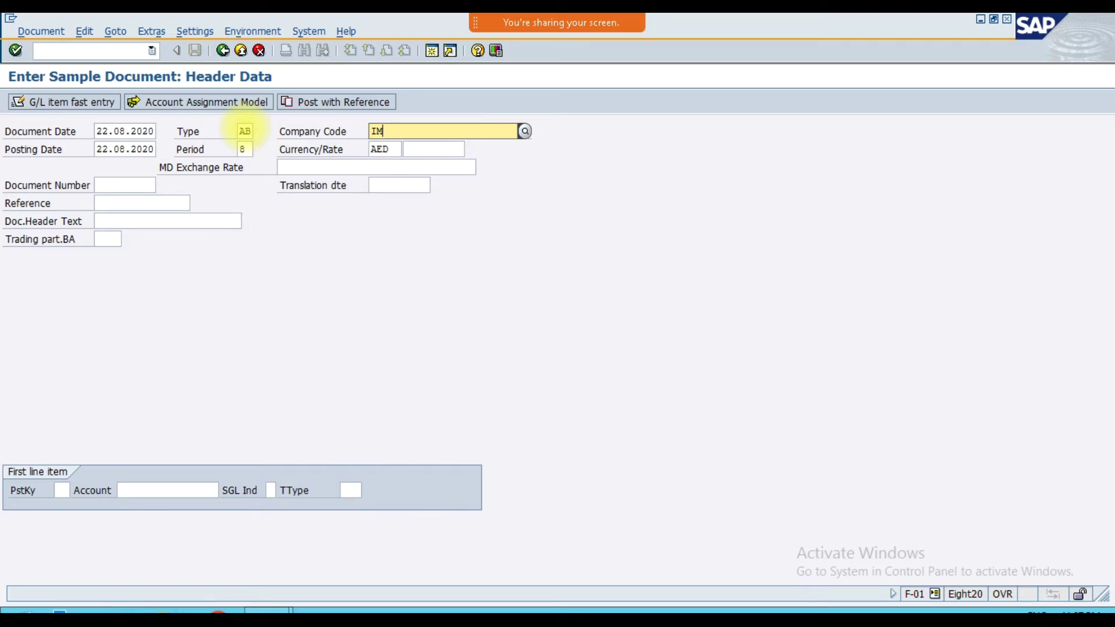
{"action": "type", "text": "12"}
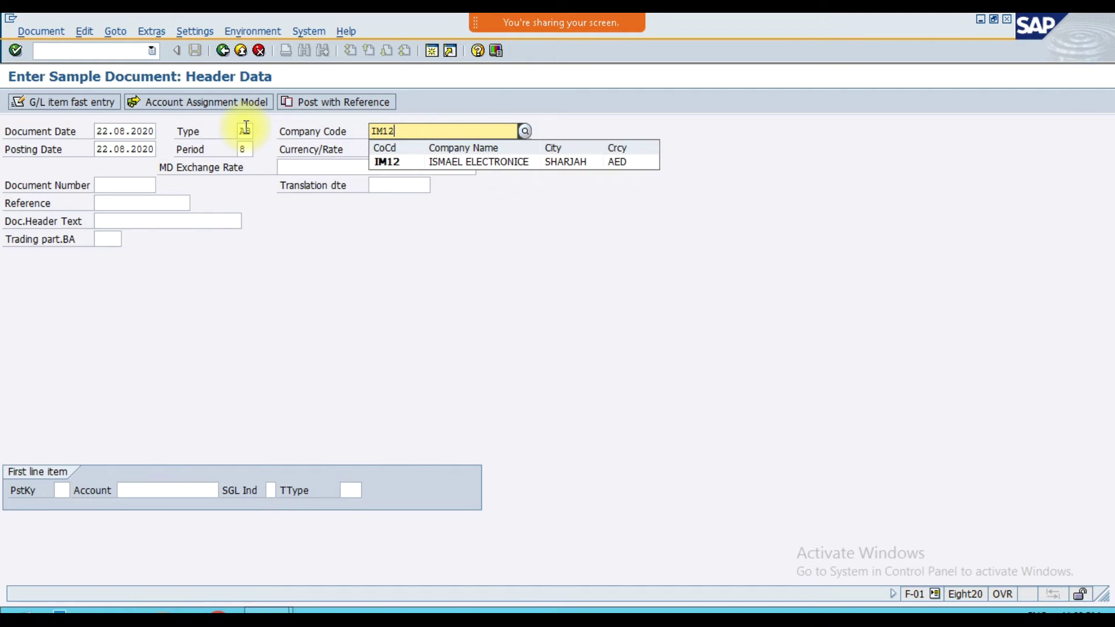
{"action": "key", "text": "Return"}
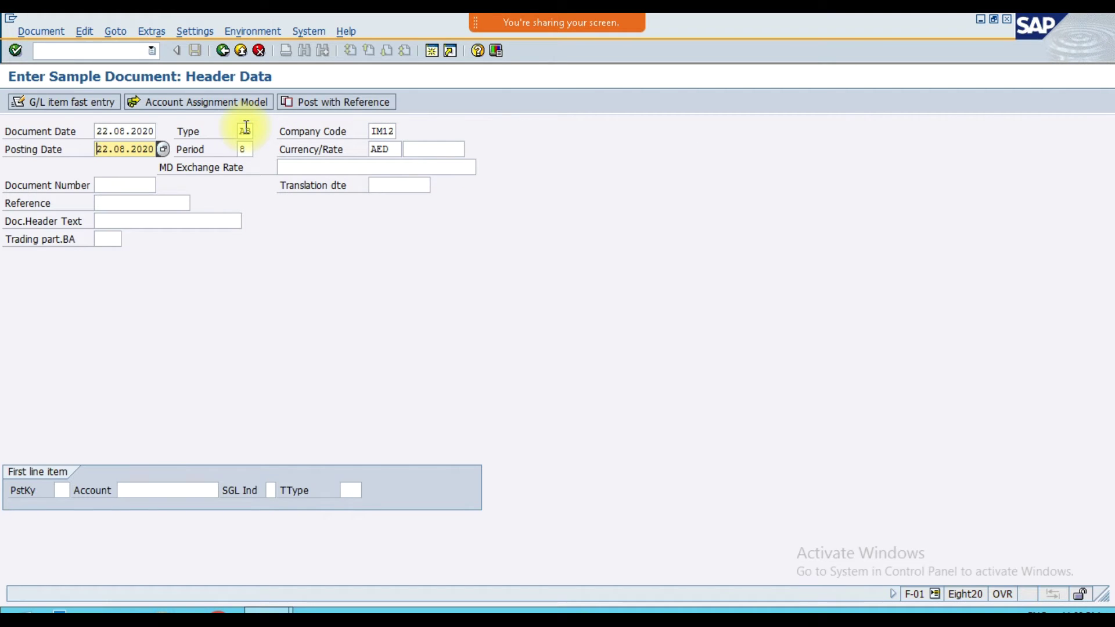
Step: Enter reference 001 and header text 'Petty Cash Expenses'
{"action": "key", "text": "Tab"}
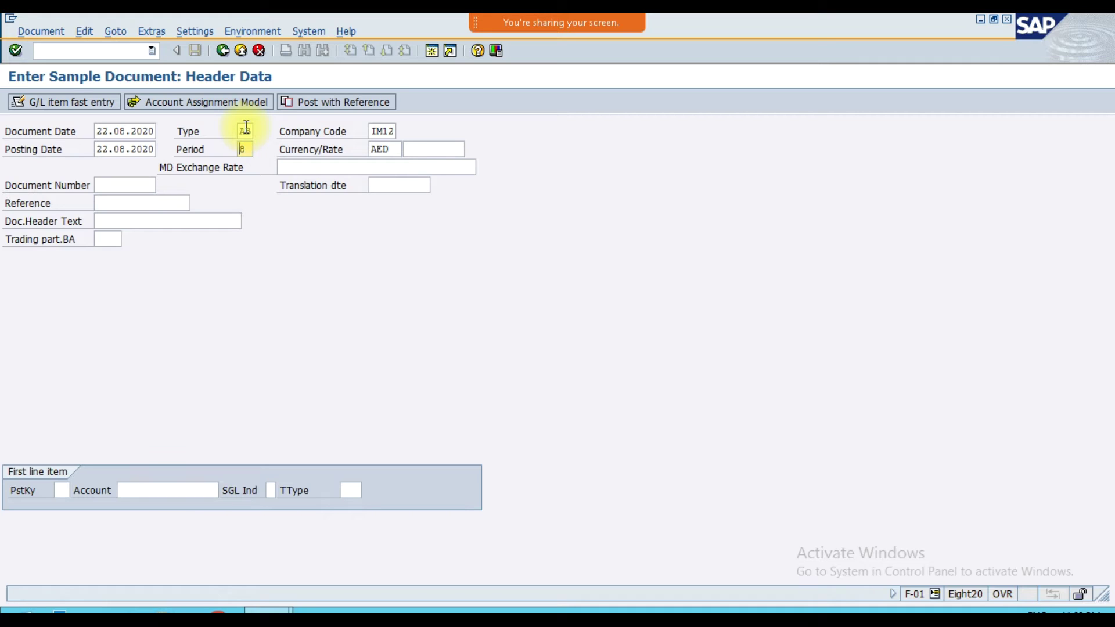
{"action": "key", "text": "Tab"}
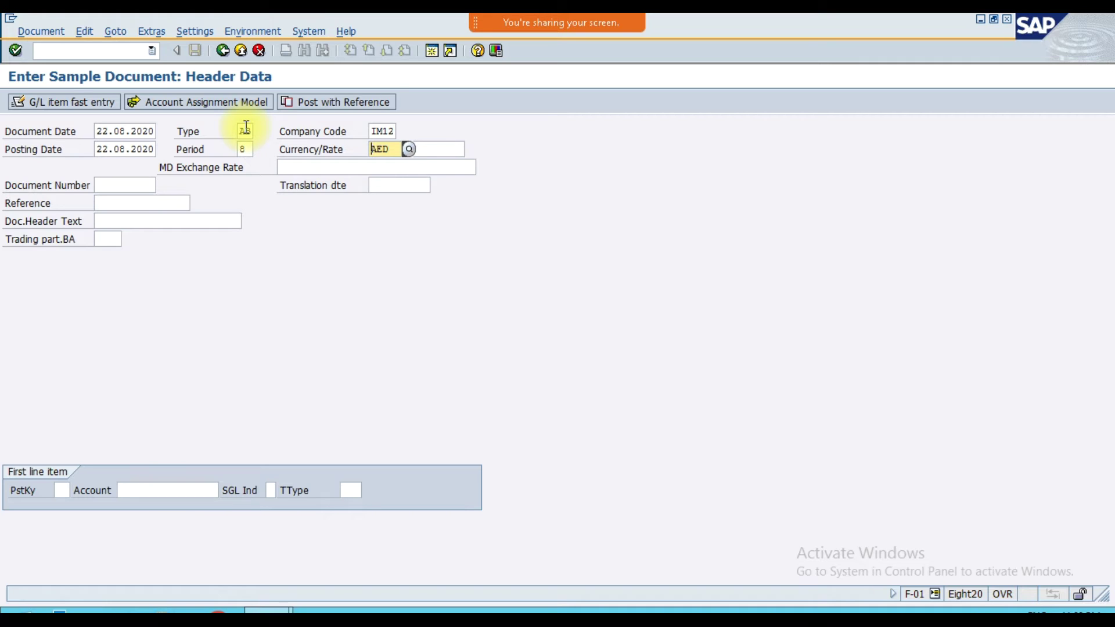
{"action": "key", "text": "Tab"}
{"action": "key", "text": "Tab"}
{"action": "key", "text": "Tab"}
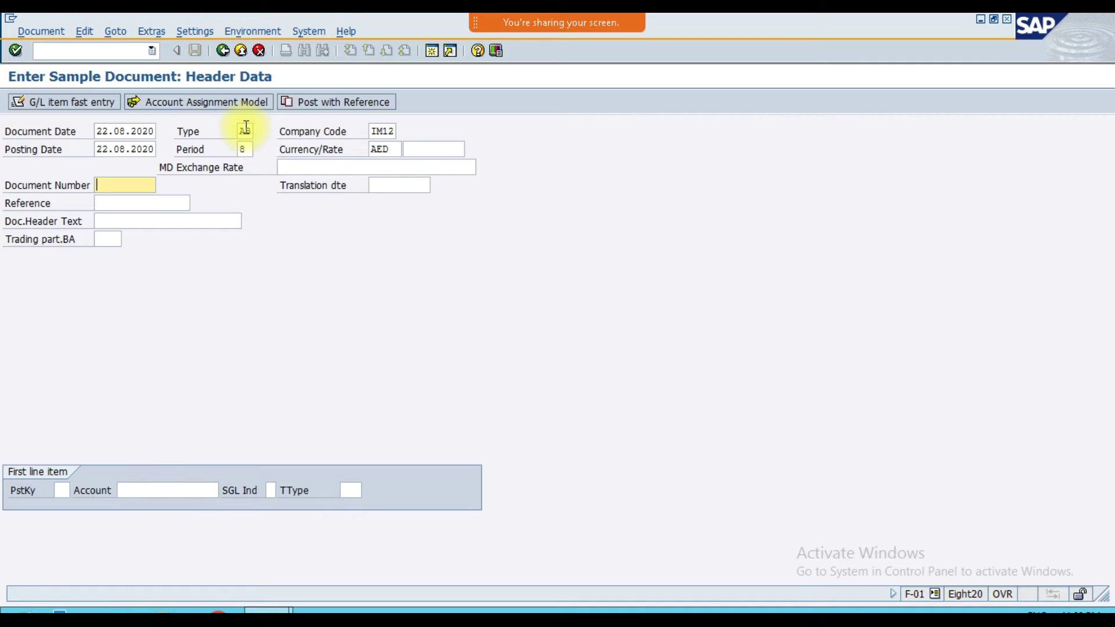
{"action": "key", "text": "Tab"}
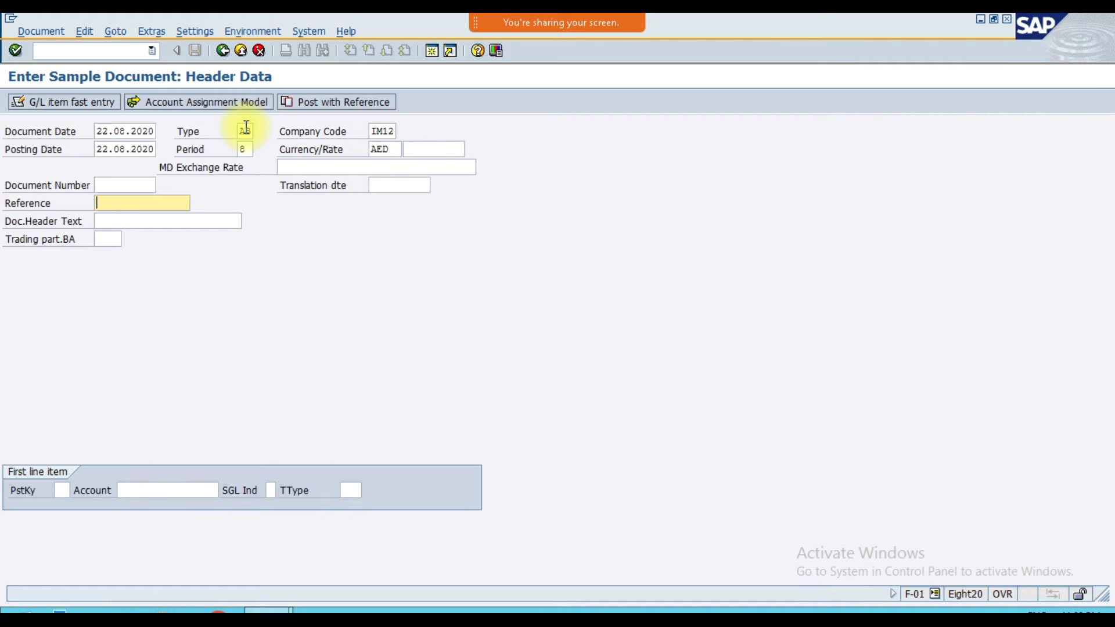
{"action": "type", "text": "0"}
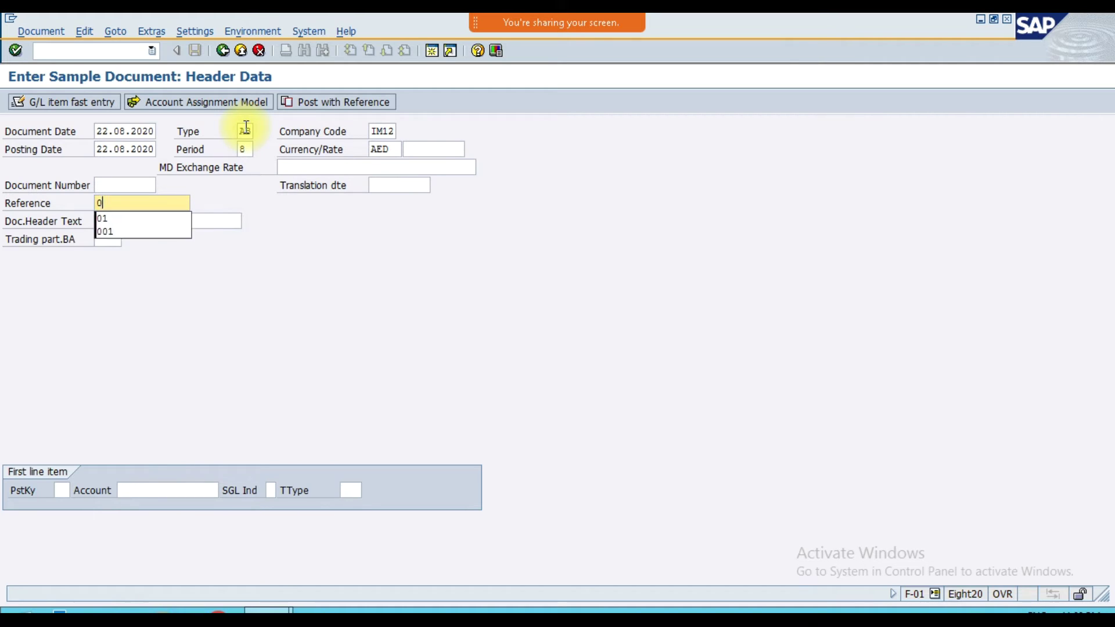
{"action": "type", "text": "01"}
{"action": "key", "text": "Tab"}
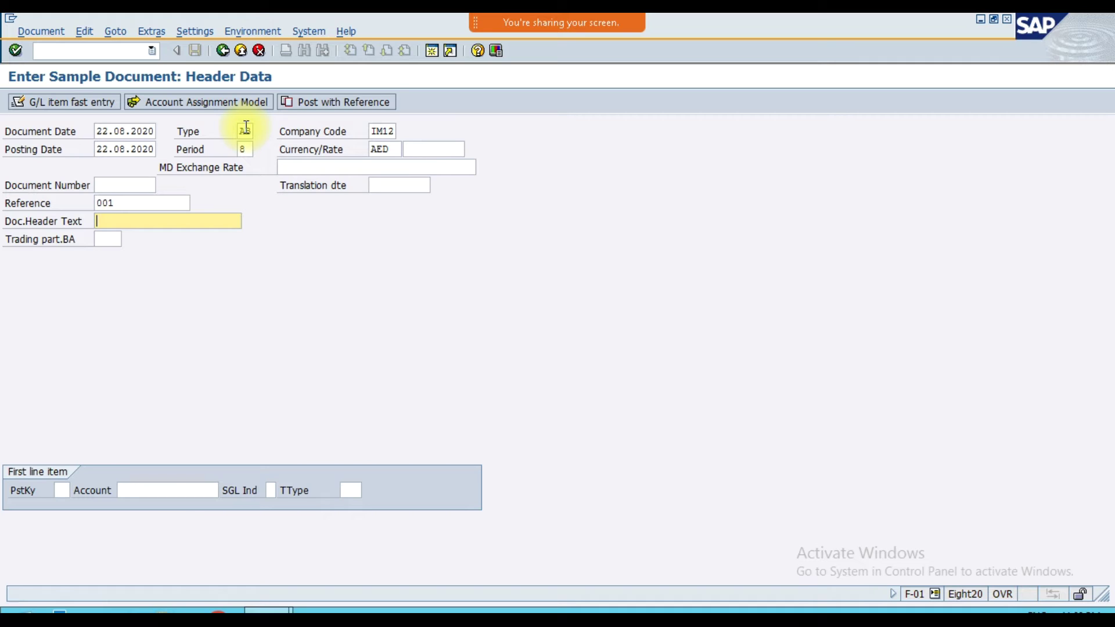
{"action": "type", "text": "Petty Cash Expenses"}
{"action": "key", "text": "Tab"}
{"action": "key", "text": "Tab"}
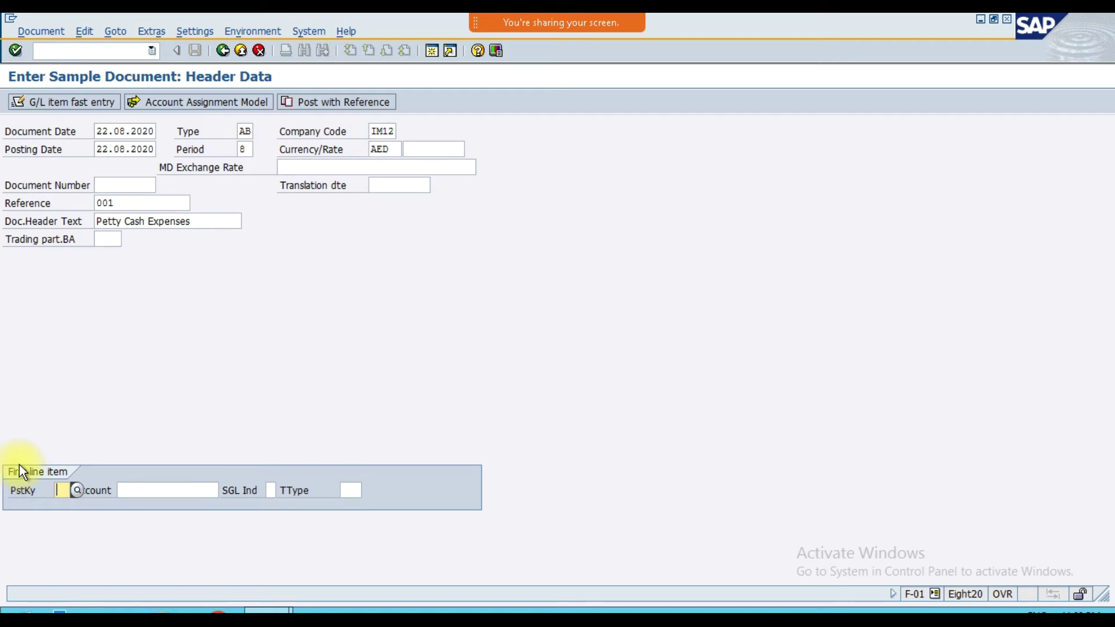
Step: Start the first line item with posting key 40 on account 6014
{"action": "type", "text": "40"}
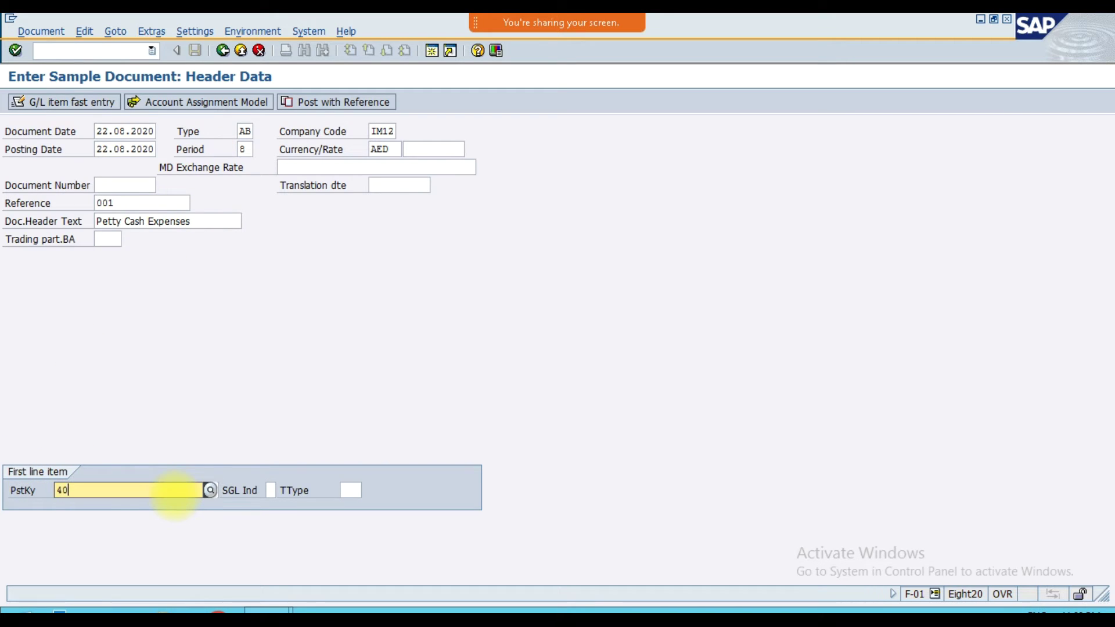
{"action": "key", "text": "Tab"}
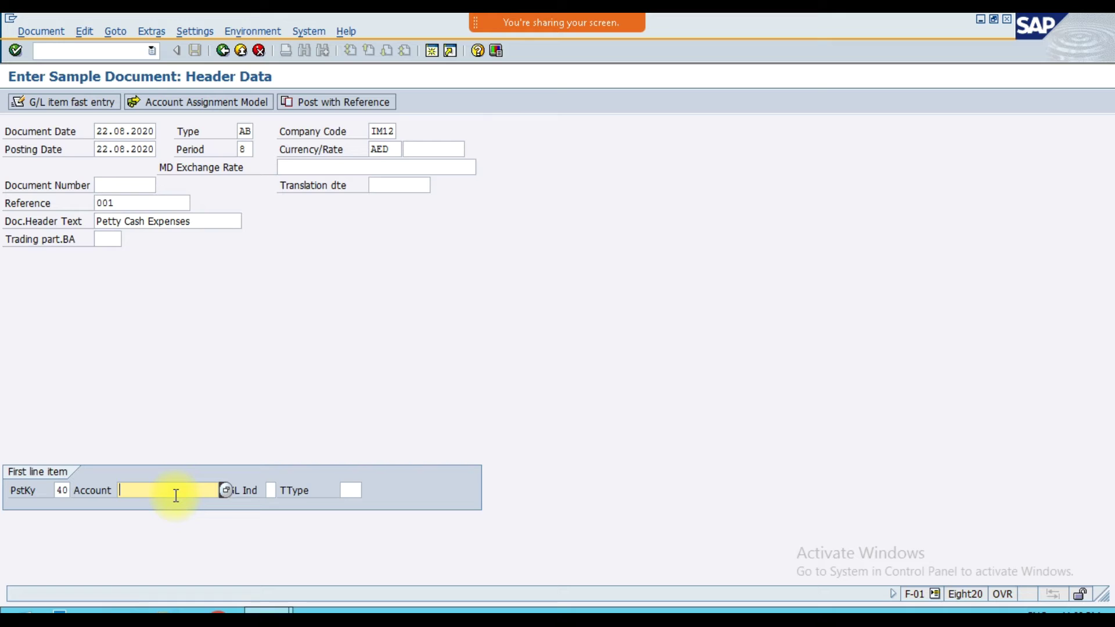
{"action": "type", "text": "6014"}
{"action": "key", "text": "Return"}
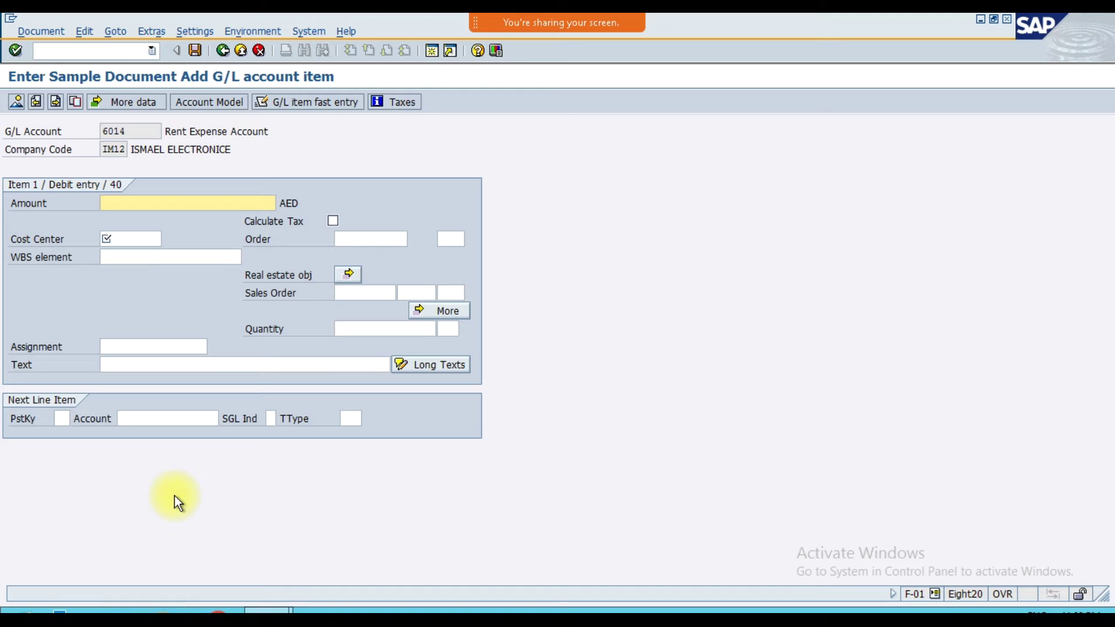
Step: Complete the rent line: 1000, cost center IM12-RENT, text 'Rent paid for Car'
{"action": "key", "text": "Tab"}
{"action": "left_click", "coordinate": [137, 202]}
{"action": "type", "text": "1000"}
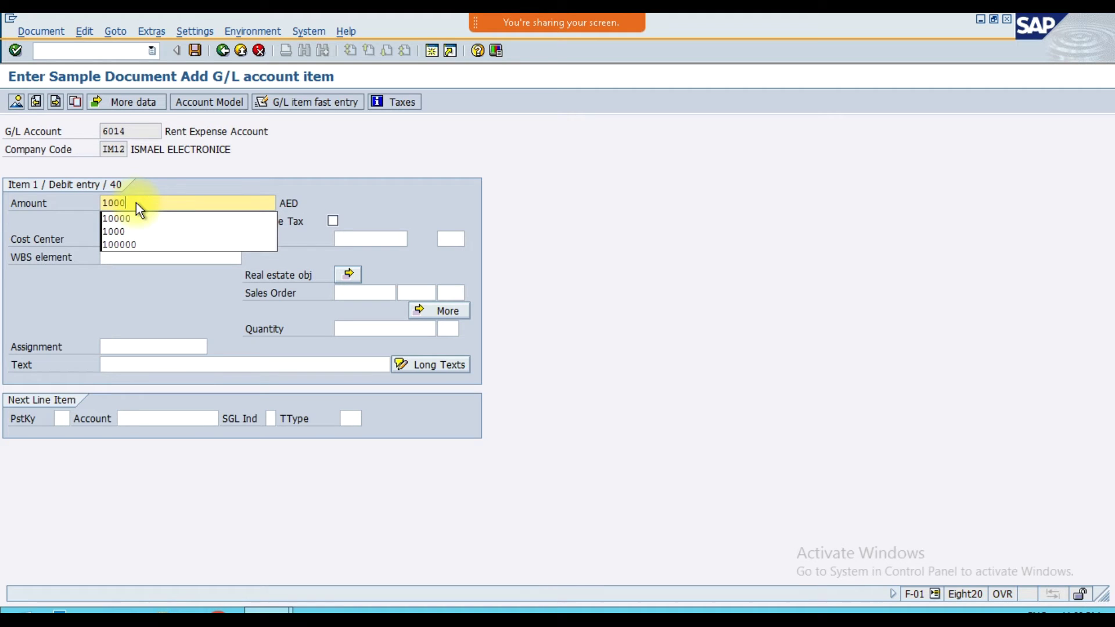
{"action": "left_click", "coordinate": [136, 203]}
{"action": "left_click", "coordinate": [131, 238]}
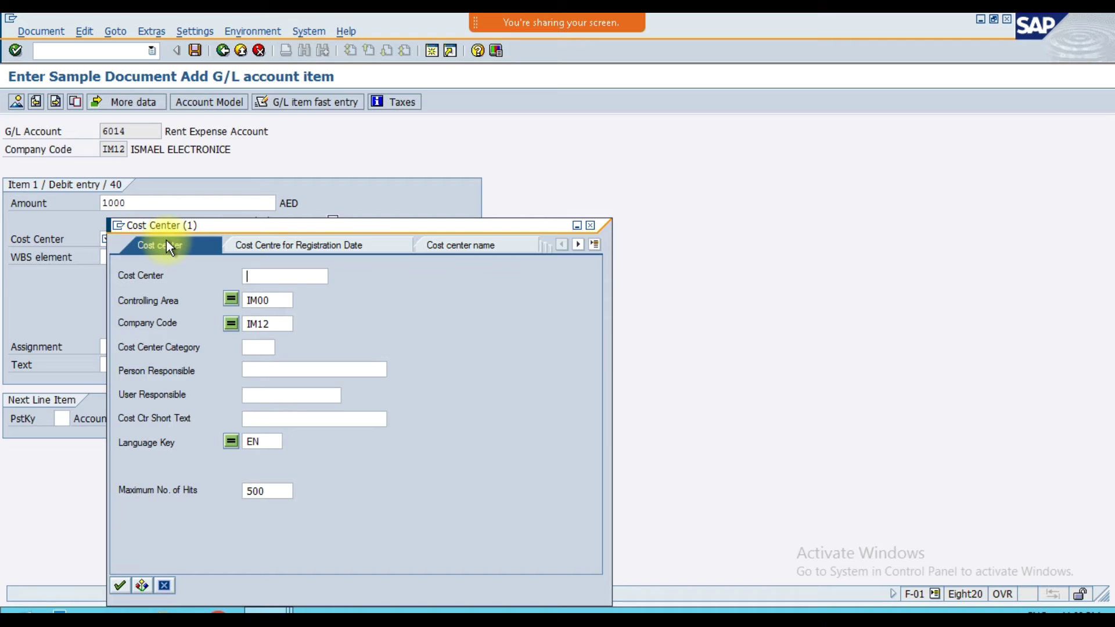
{"action": "key", "text": "Return"}
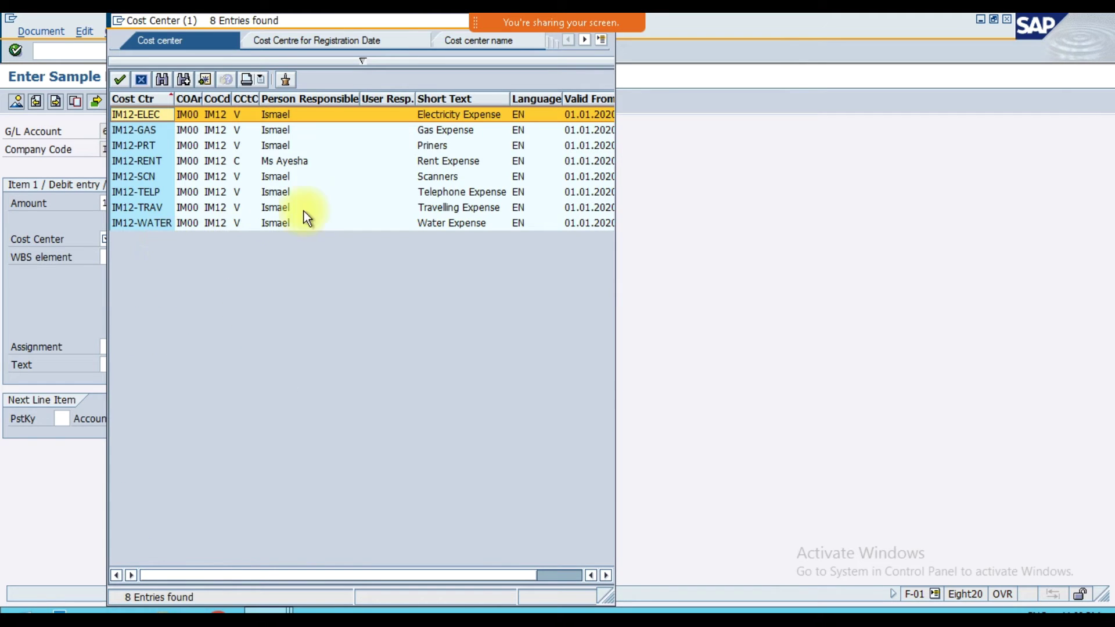
{"action": "double_click", "coordinate": [437, 163]}
{"action": "left_click", "coordinate": [141, 365]}
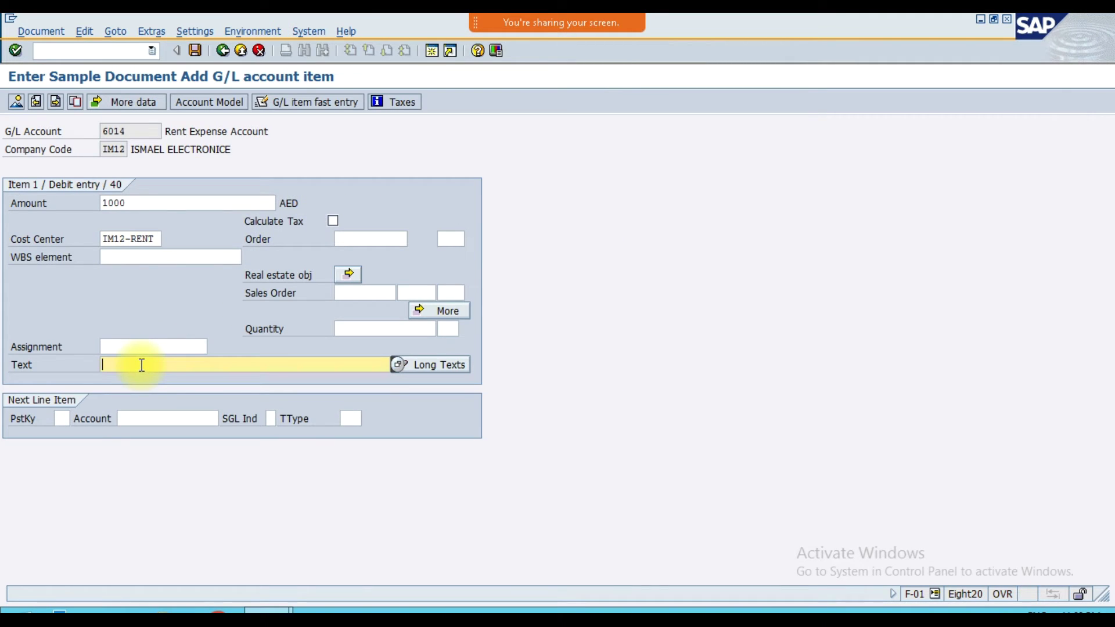
{"action": "type", "text": "Rent paid "}
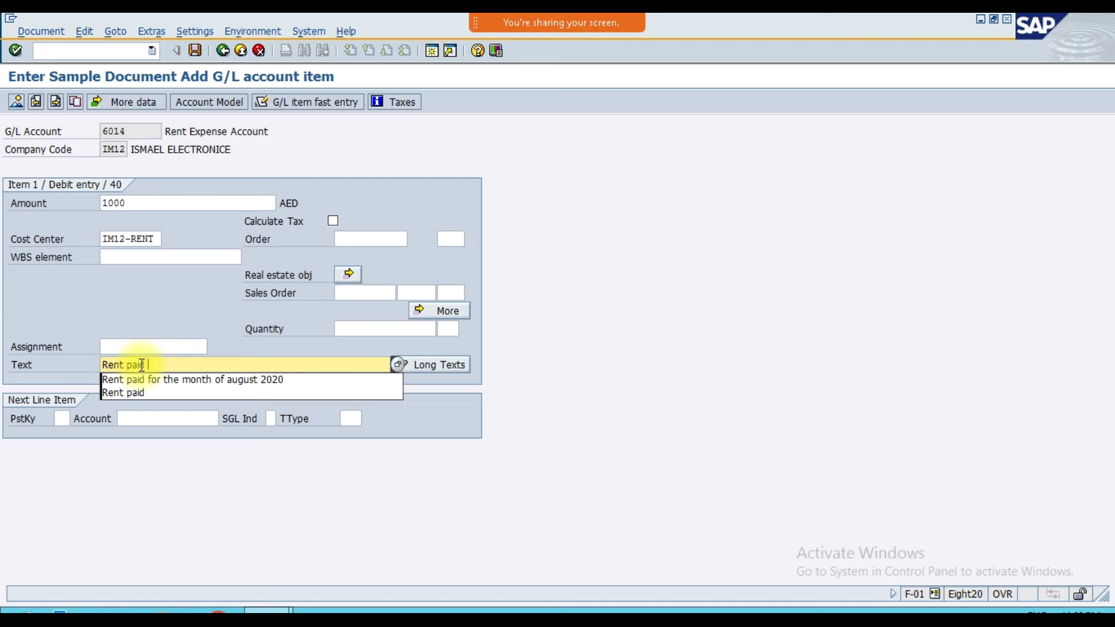
{"action": "type", "text": "for Car"}
{"action": "key", "text": "Tab"}
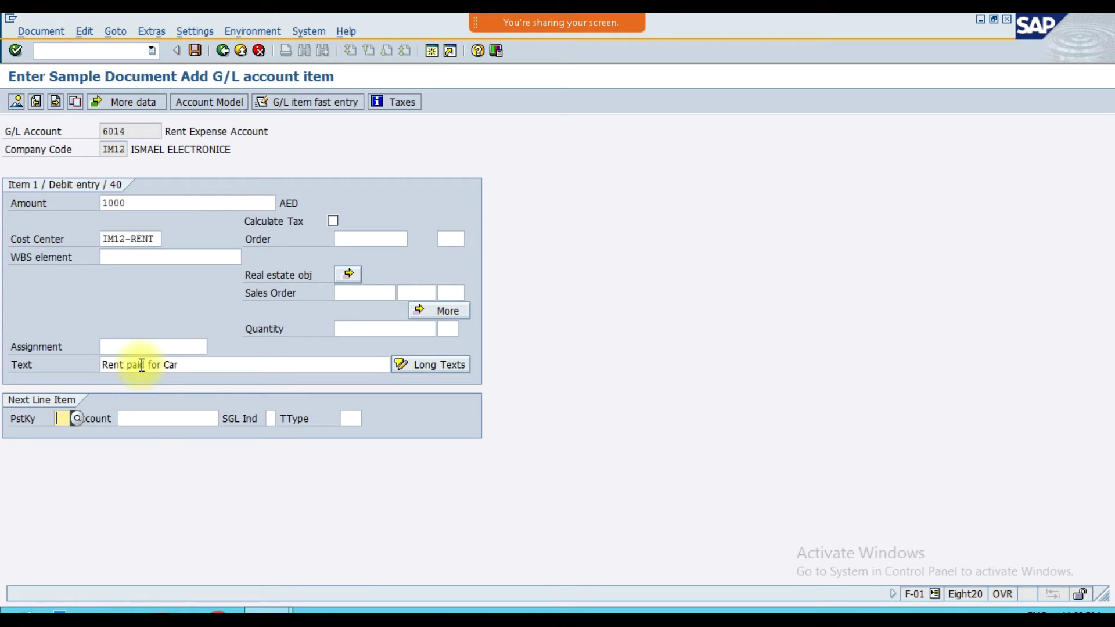
Step: Add a posting key 40 line on 6015 for 800, cost center IM12-TRAV, text Travelling Expenses Paid
{"action": "type", "text": "40"}
{"action": "key", "text": "Tab"}
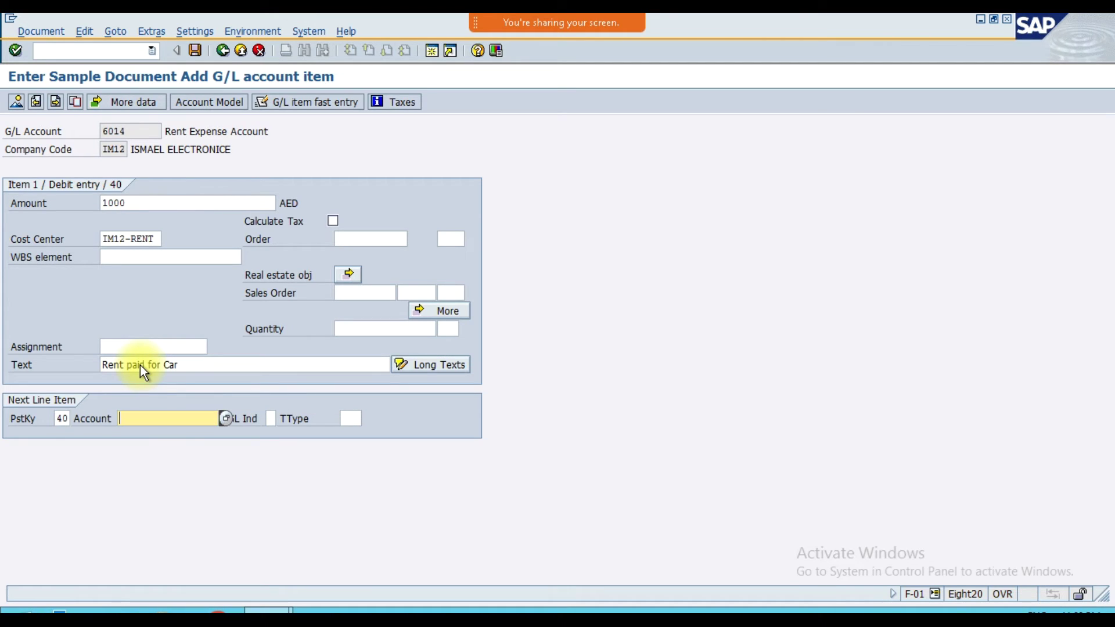
{"action": "type", "text": "6015"}
{"action": "key", "text": "Return"}
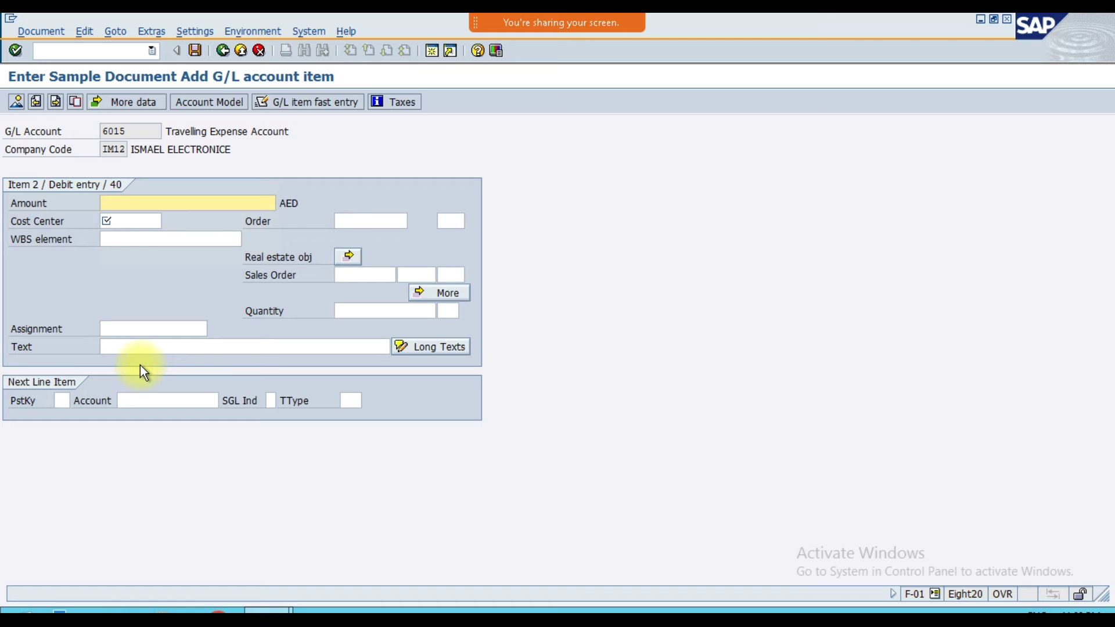
{"action": "type", "text": "800"}
{"action": "left_click", "coordinate": [149, 221]}
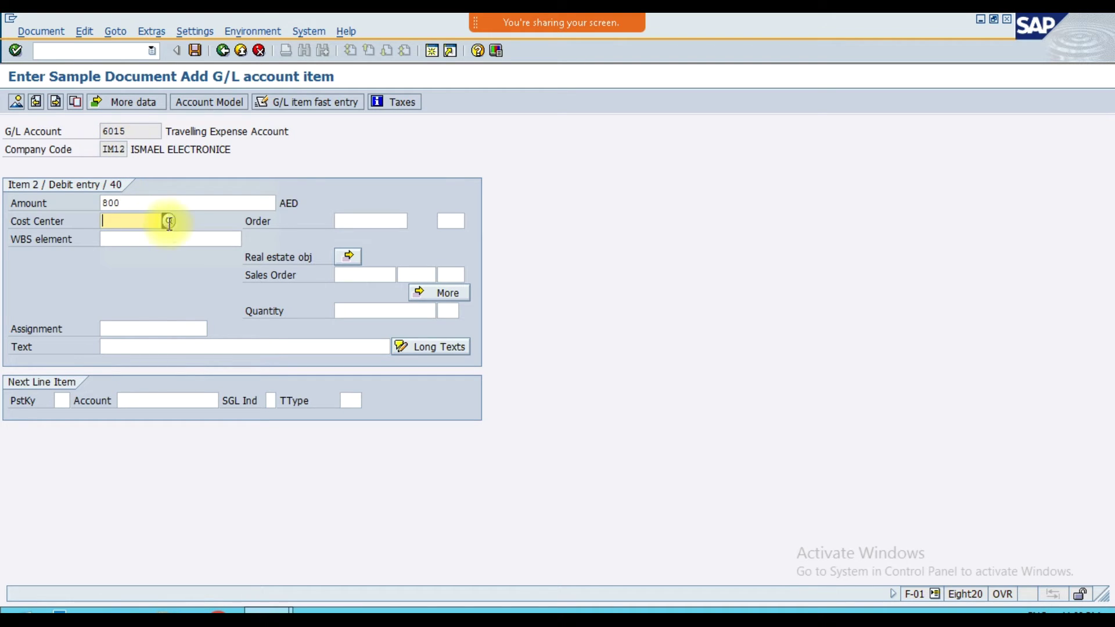
{"action": "left_click", "coordinate": [169, 221]}
{"action": "key", "text": "Return"}
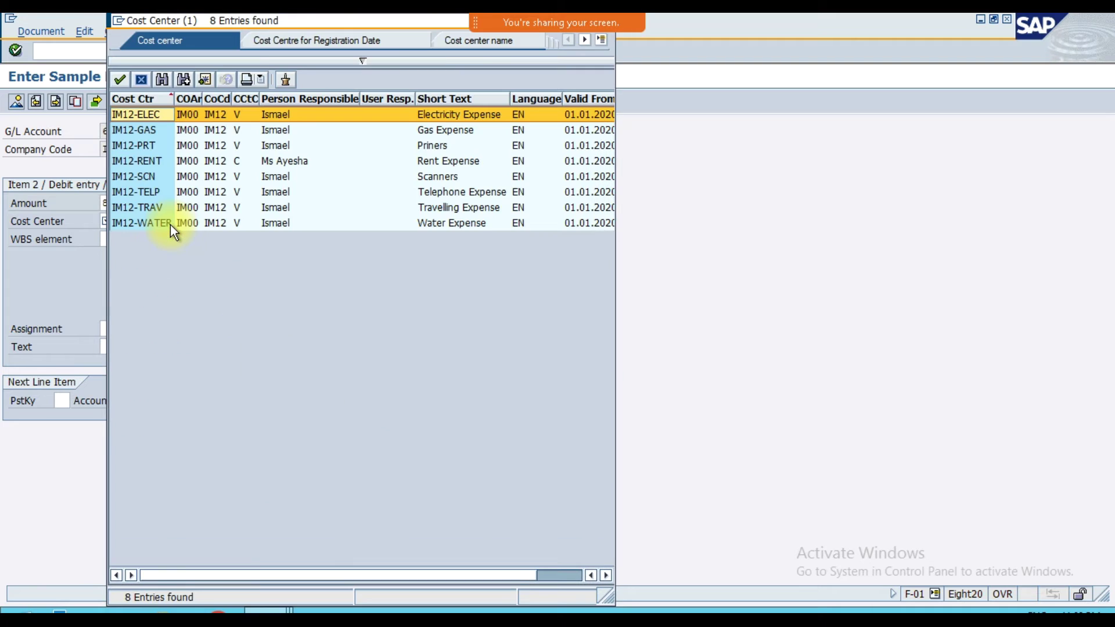
{"action": "left_click", "coordinate": [451, 208]}
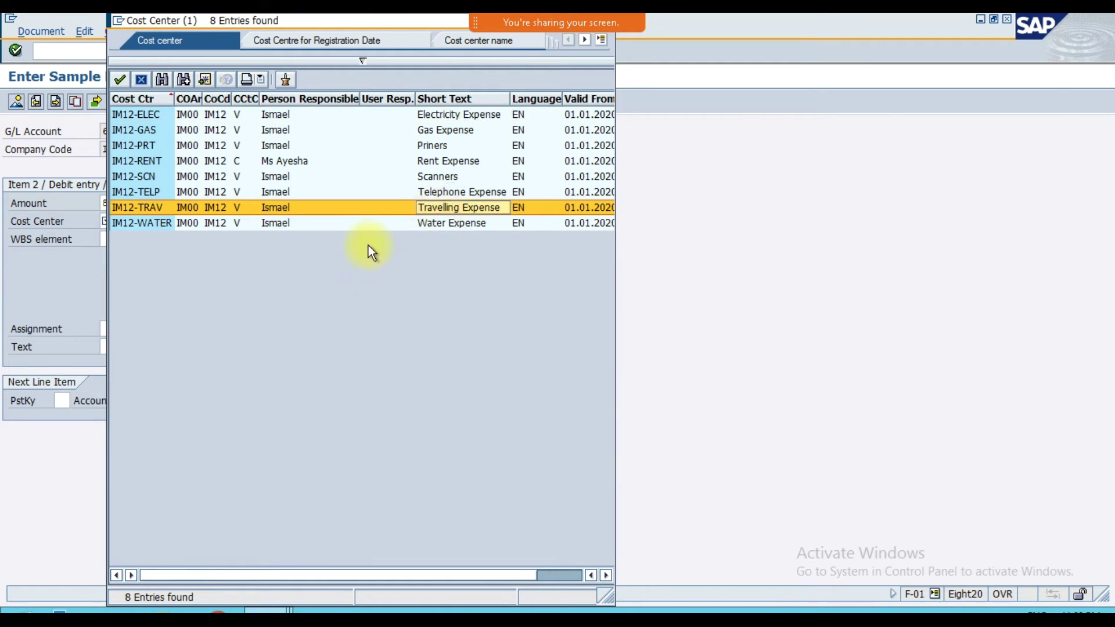
{"action": "left_click", "coordinate": [154, 329]}
{"action": "left_click", "coordinate": [159, 348]}
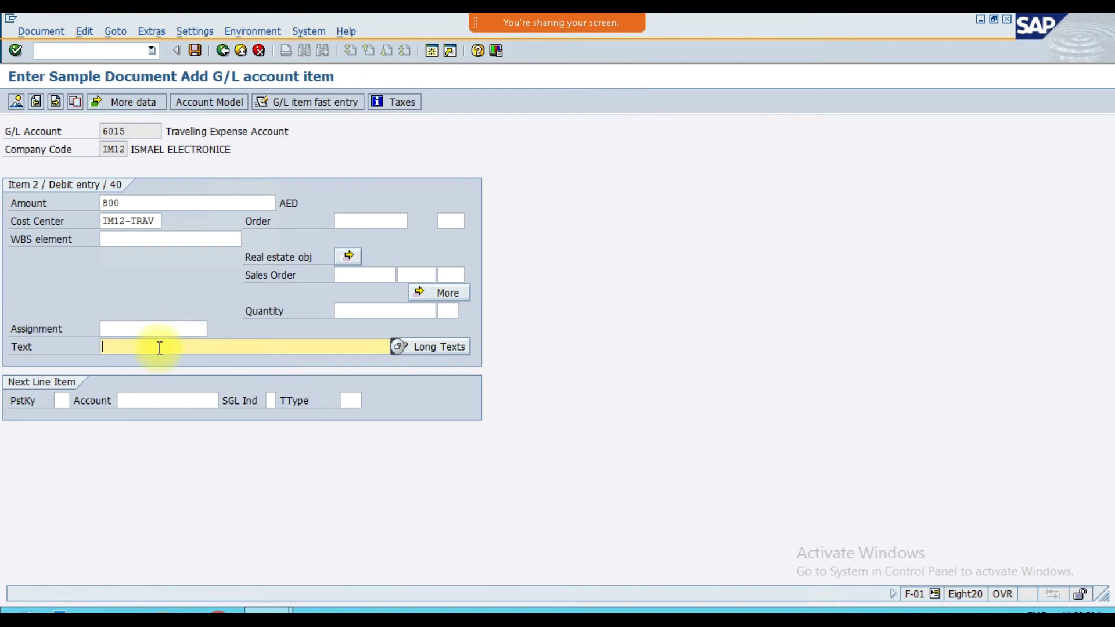
{"action": "type", "text": "Tr"}
{"action": "key", "text": "Return"}
Step: Start a third posting key 40 line on electricity account 6016
{"action": "key", "text": "Tab"}
{"action": "type", "text": "40"}
{"action": "key", "text": "Tab"}
{"action": "type", "text": "6016"}
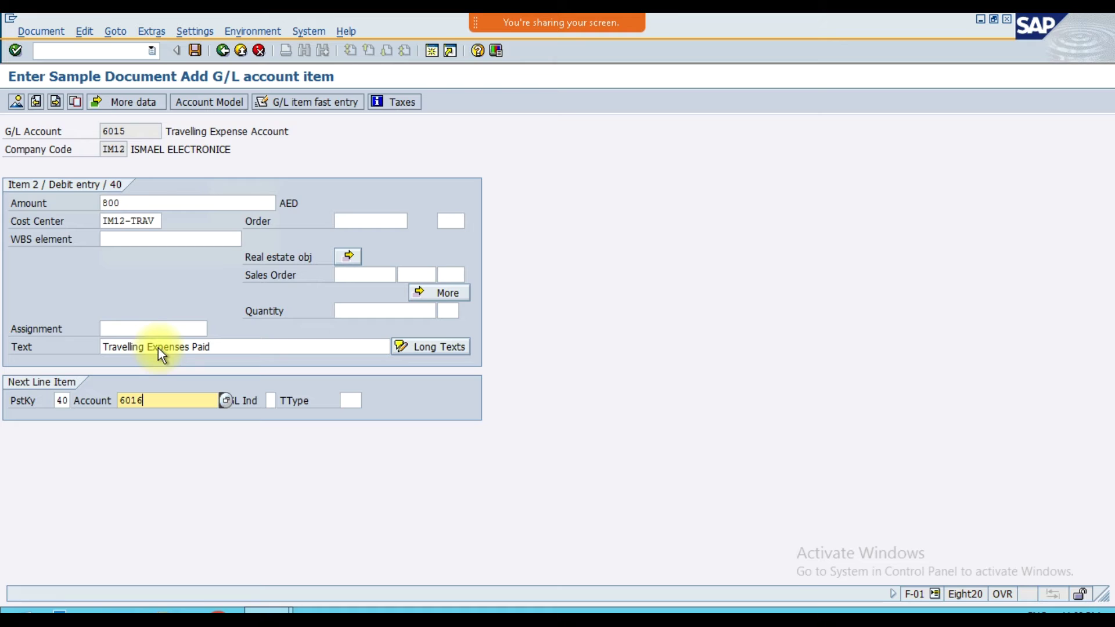
{"action": "key", "text": "Return"}
Step: Enter 2000 on the electricity line with cost center IM12-ELEC and text 'Electricity Expense Paid'
{"action": "type", "text": "2000"}
{"action": "key", "text": "Tab"}
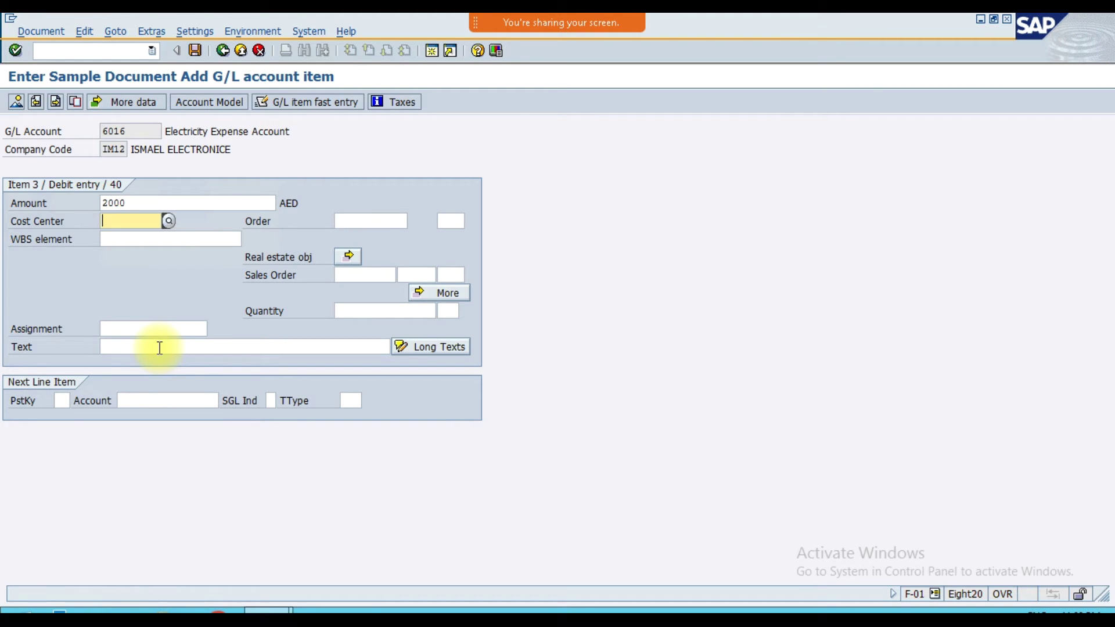
{"action": "left_click", "coordinate": [169, 221]}
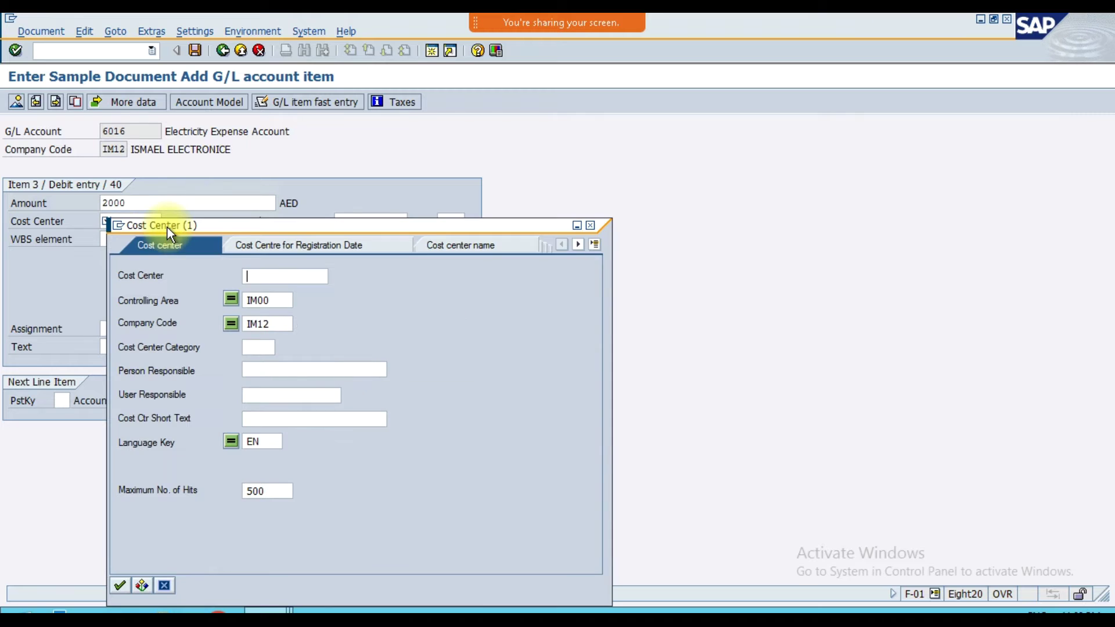
{"action": "key", "text": "Return"}
{"action": "key", "text": "Down"}
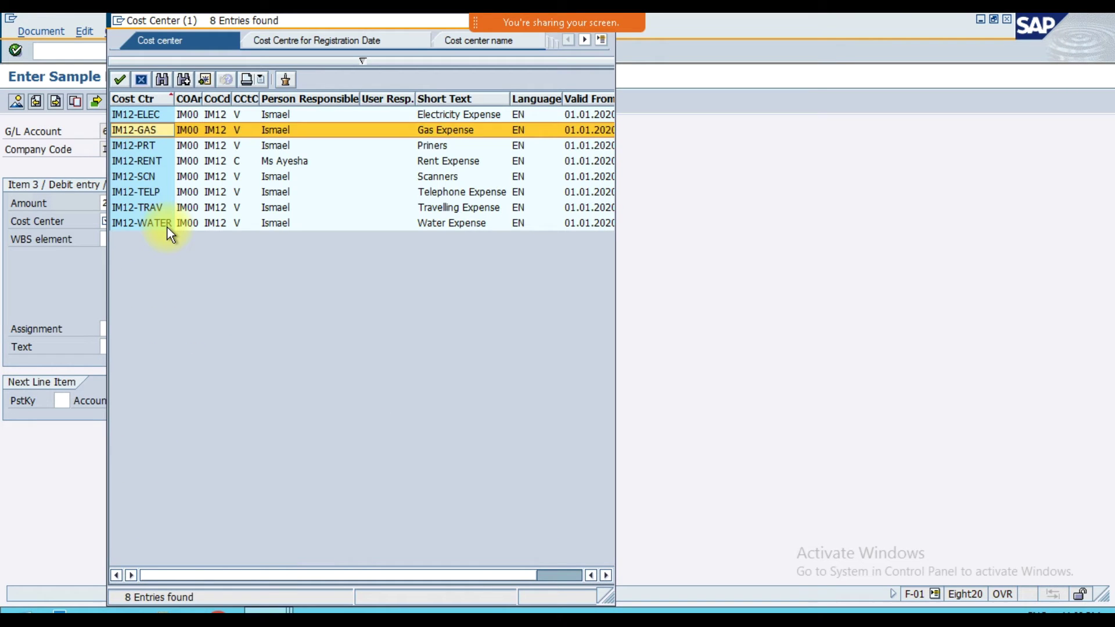
{"action": "key", "text": "Down"}
{"action": "key", "text": "Down"}
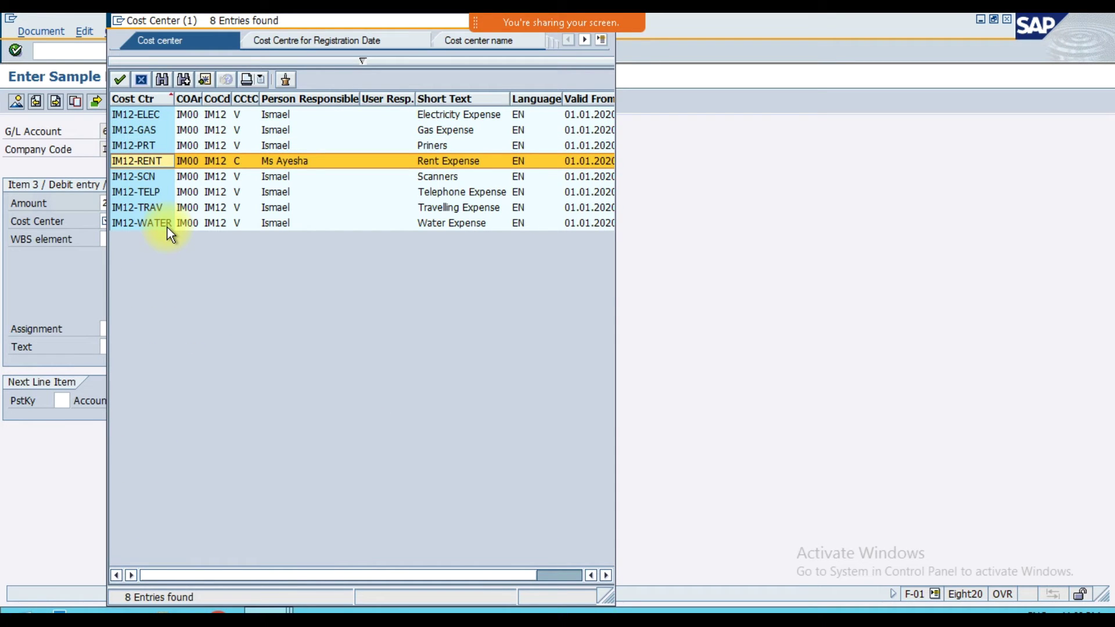
{"action": "key", "text": "Up"}
{"action": "key", "text": "Up"}
{"action": "key", "text": "Up"}
{"action": "key", "text": "Return"}
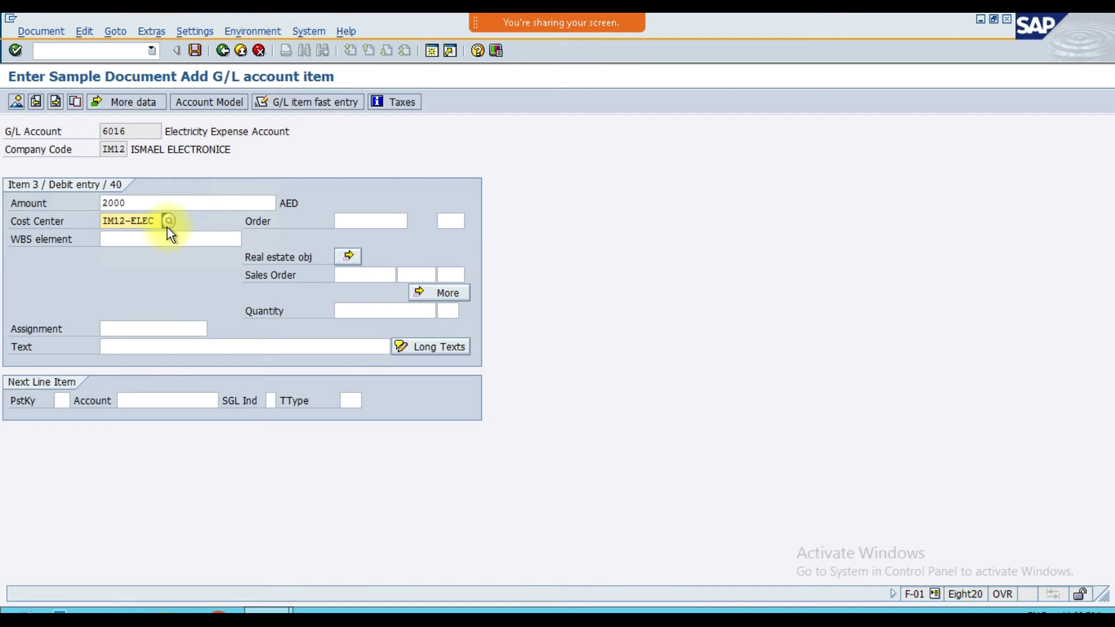
{"action": "left_click", "coordinate": [179, 344]}
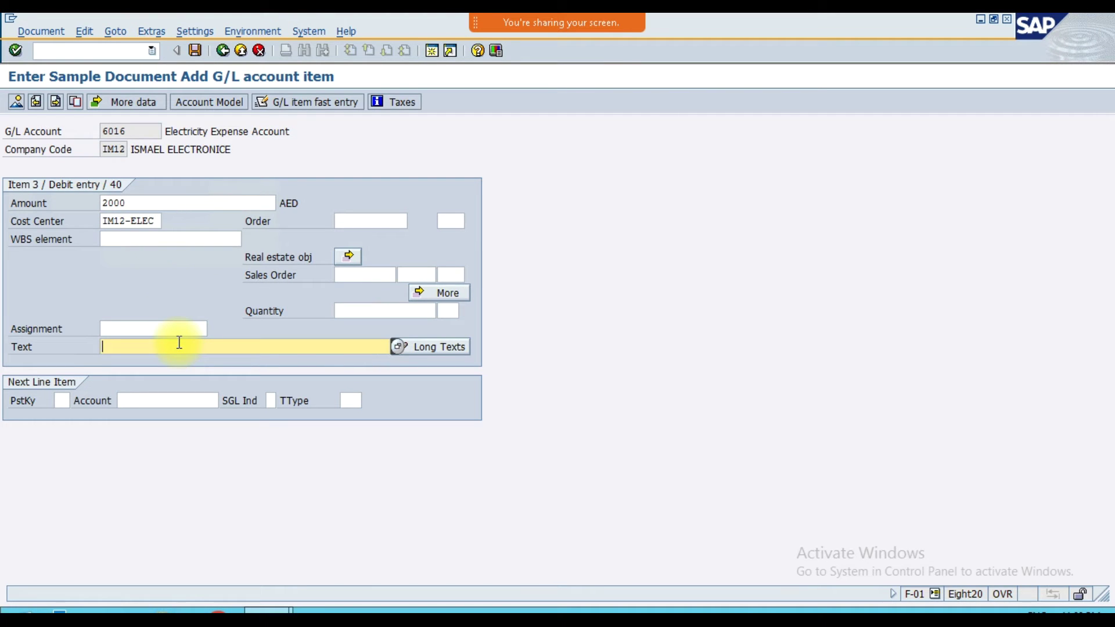
{"action": "type", "text": "Ele"}
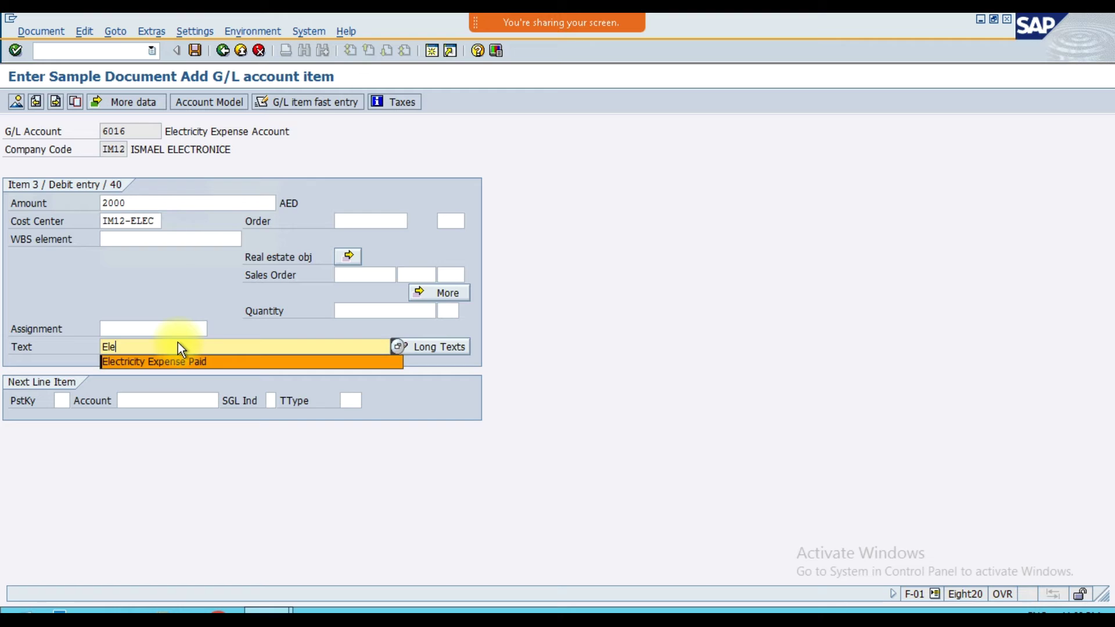
{"action": "key", "text": "Return"}
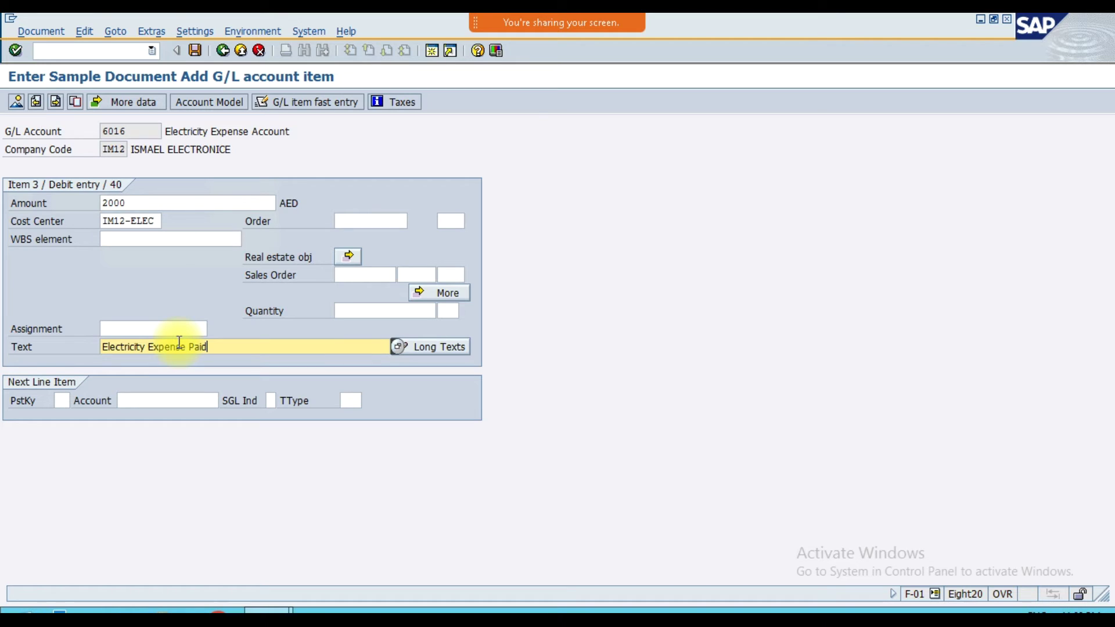
Step: Start a credit line with posting key 50 on Cash on Hand account 1000
{"action": "key", "text": "Tab"}
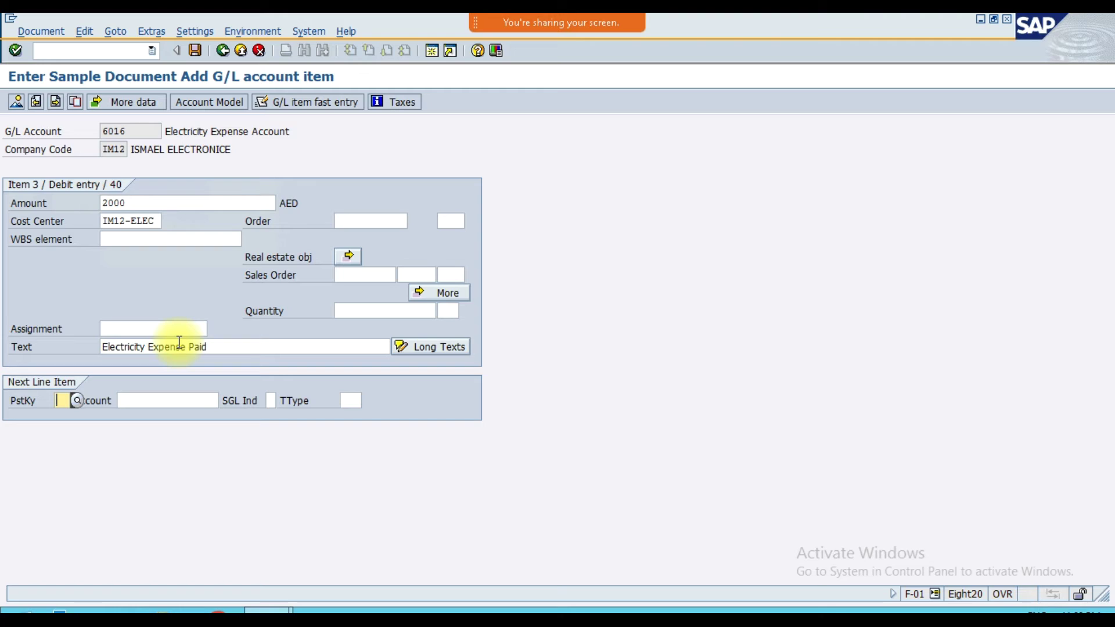
{"action": "type", "text": "50"}
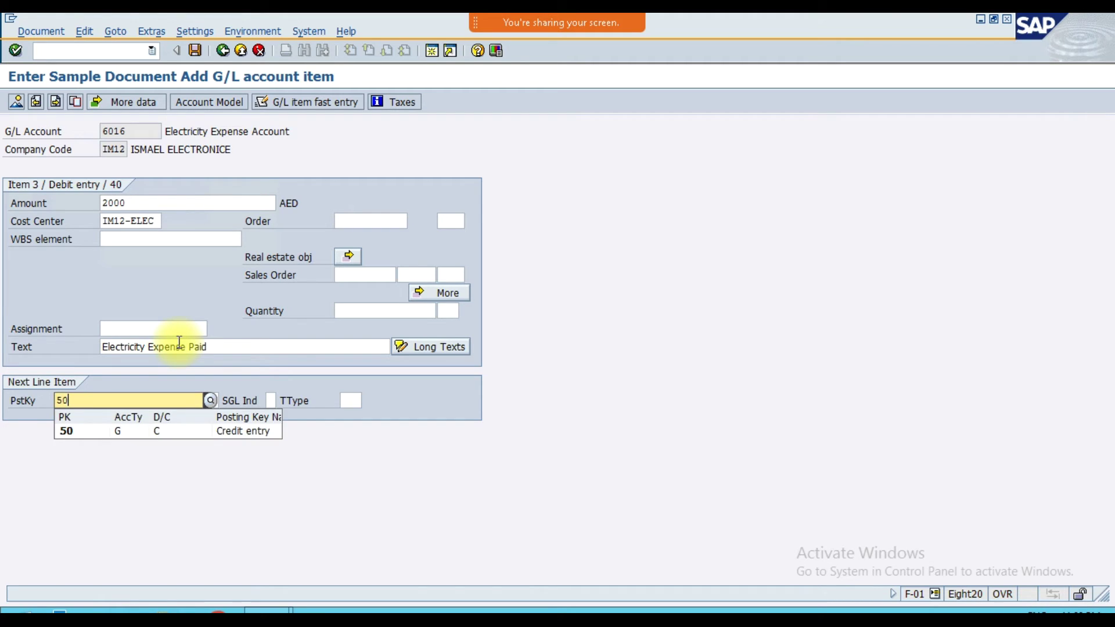
{"action": "key", "text": "Tab"}
{"action": "type", "text": "1000"}
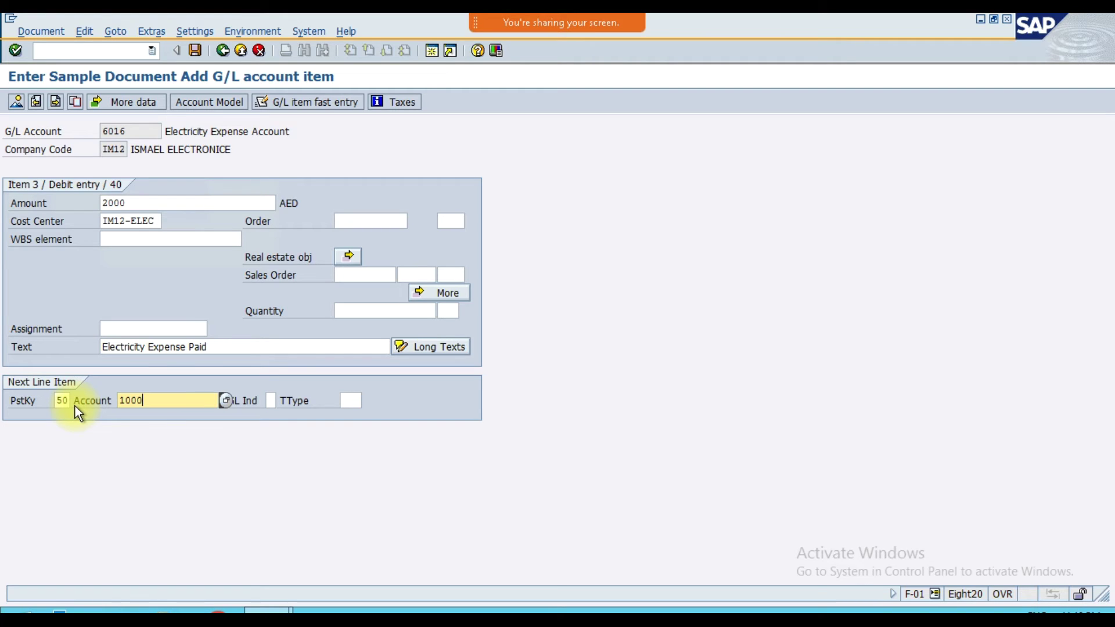
{"action": "key", "text": "Return"}
Step: Balance the cash line with * amount and + text, then save sample document 4000
{"action": "type", "text": "*"}
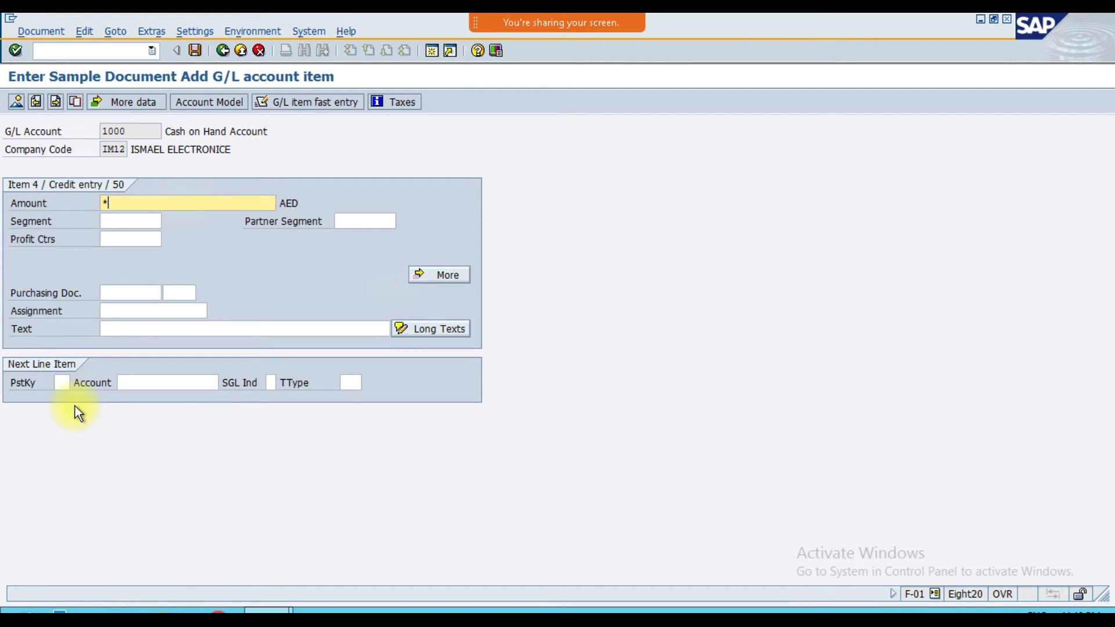
{"action": "key", "text": "Down"}
{"action": "key", "text": "Down"}
{"action": "key", "text": "Down"}
{"action": "key", "text": "Down"}
{"action": "key", "text": "Down"}
{"action": "type", "text": "+"}
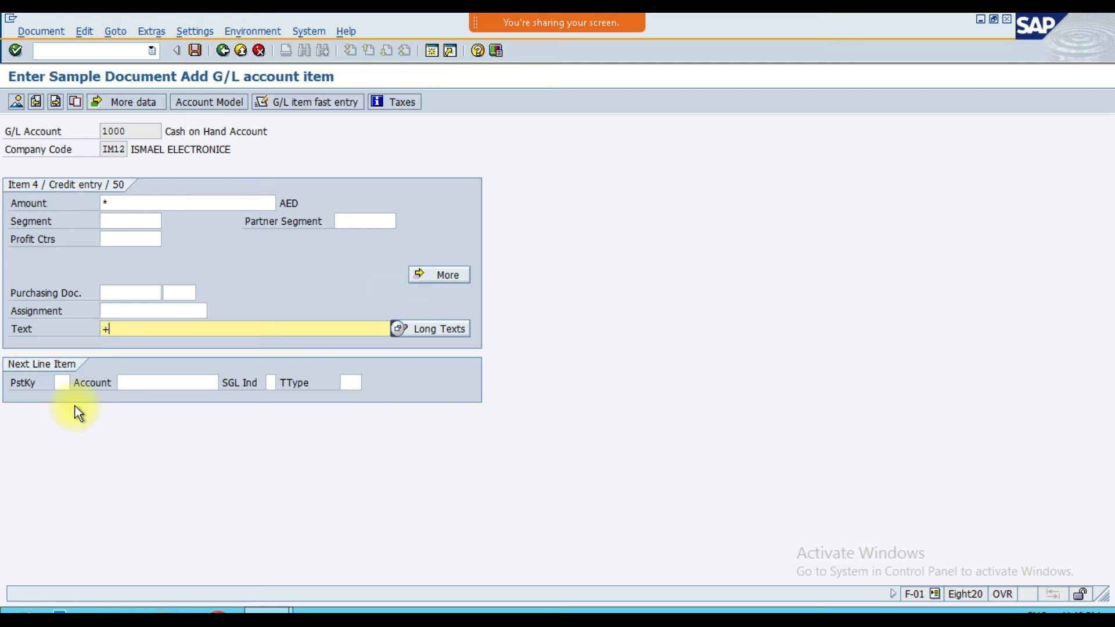
{"action": "key", "text": "Return"}
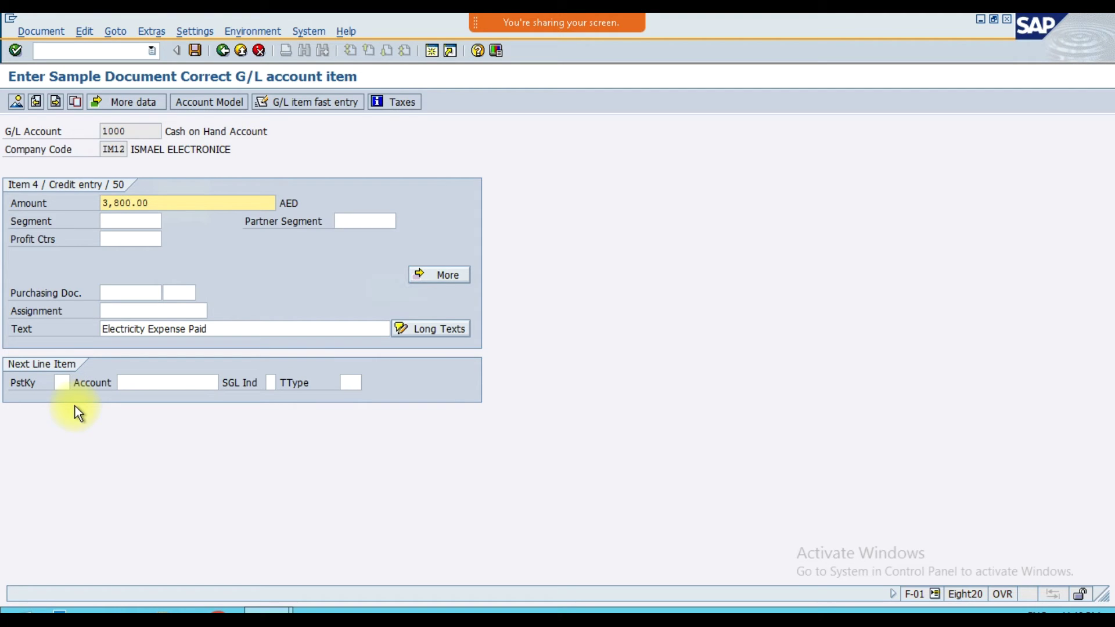
{"action": "left_click", "coordinate": [50, 36]}
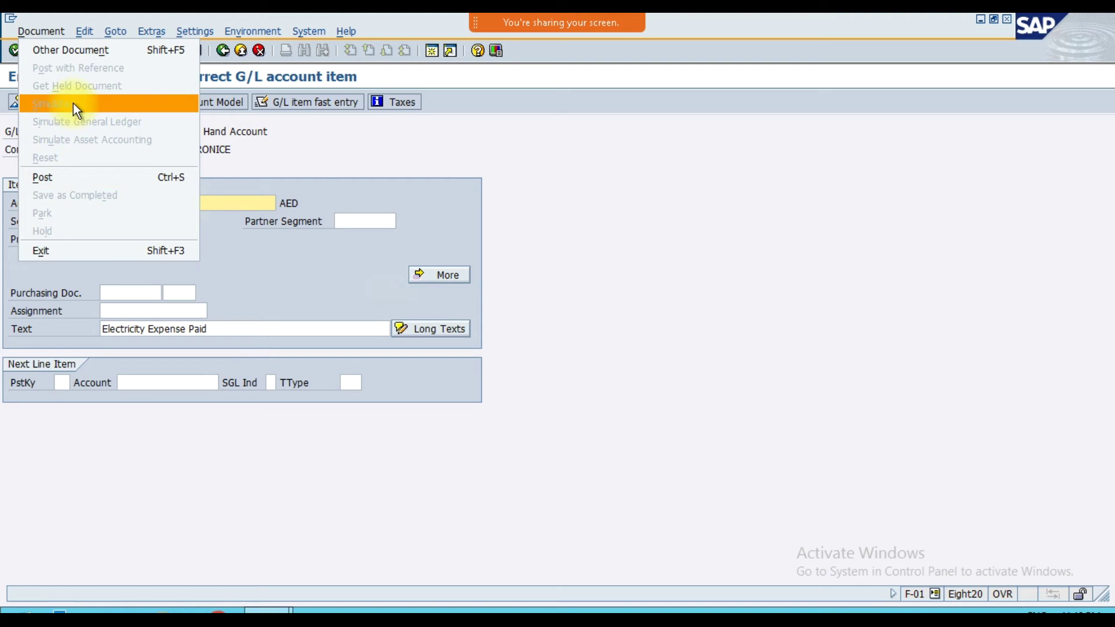
{"action": "left_click", "coordinate": [78, 176]}
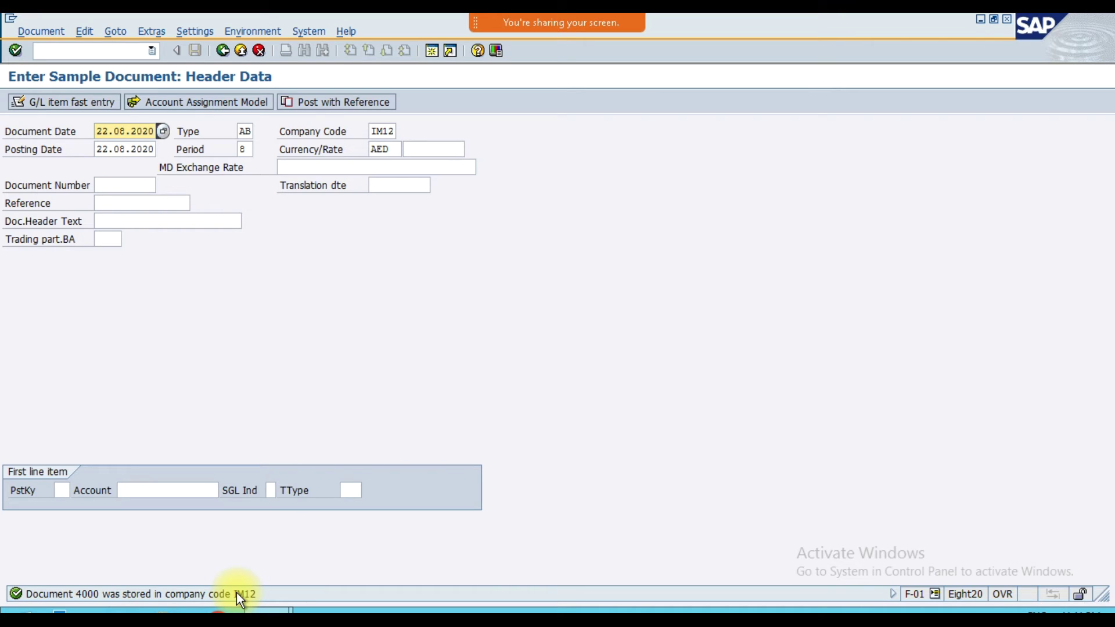
Step: Return to SAP Easy Access with /n and collapse the expanded Accounting menu tree
{"action": "left_click", "coordinate": [63, 51]}
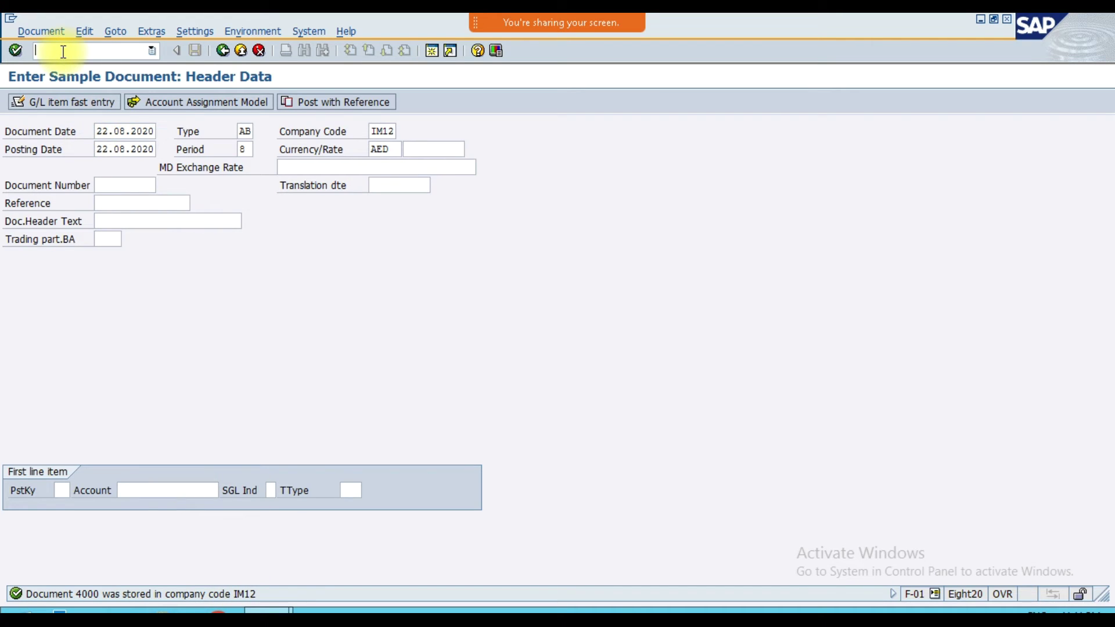
{"action": "type", "text": "/n"}
{"action": "key", "text": "Return"}
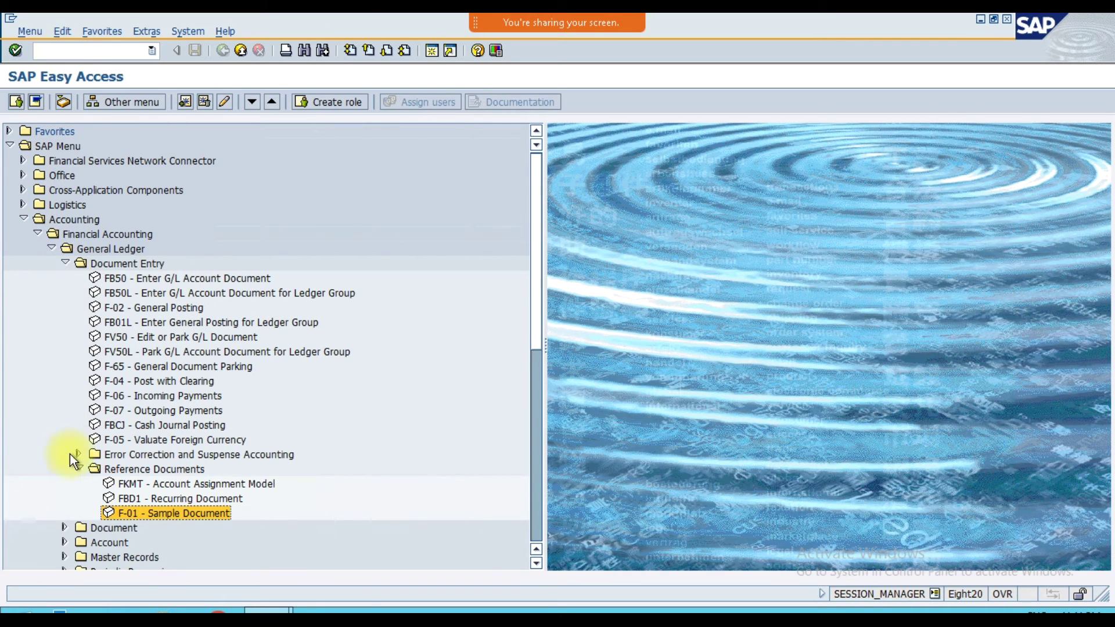
{"action": "left_click", "coordinate": [78, 468]}
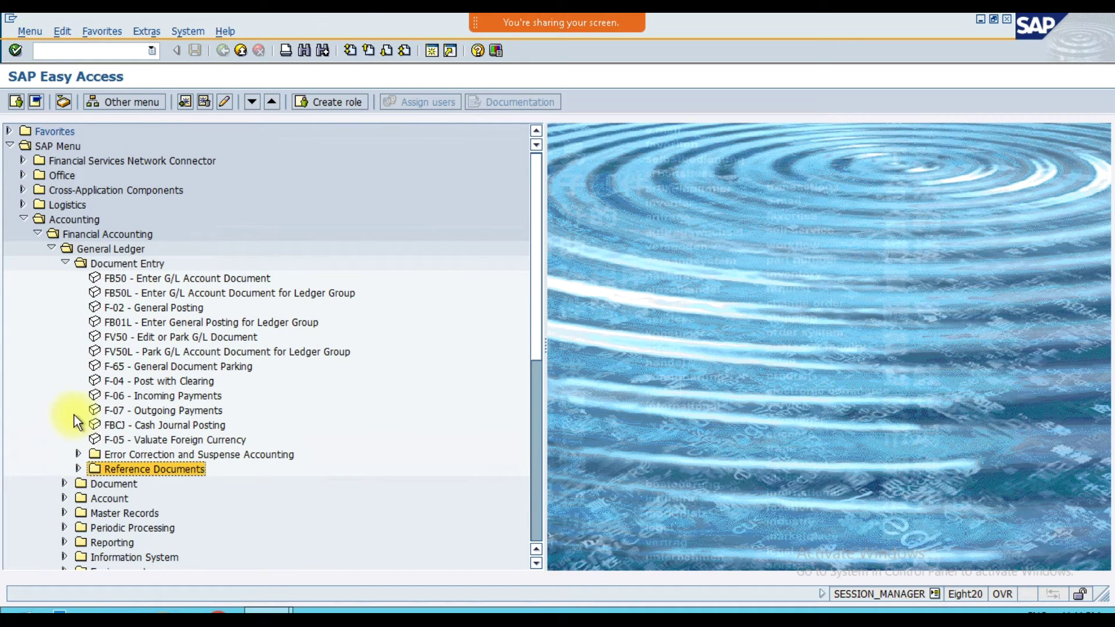
{"action": "left_click", "coordinate": [64, 263]}
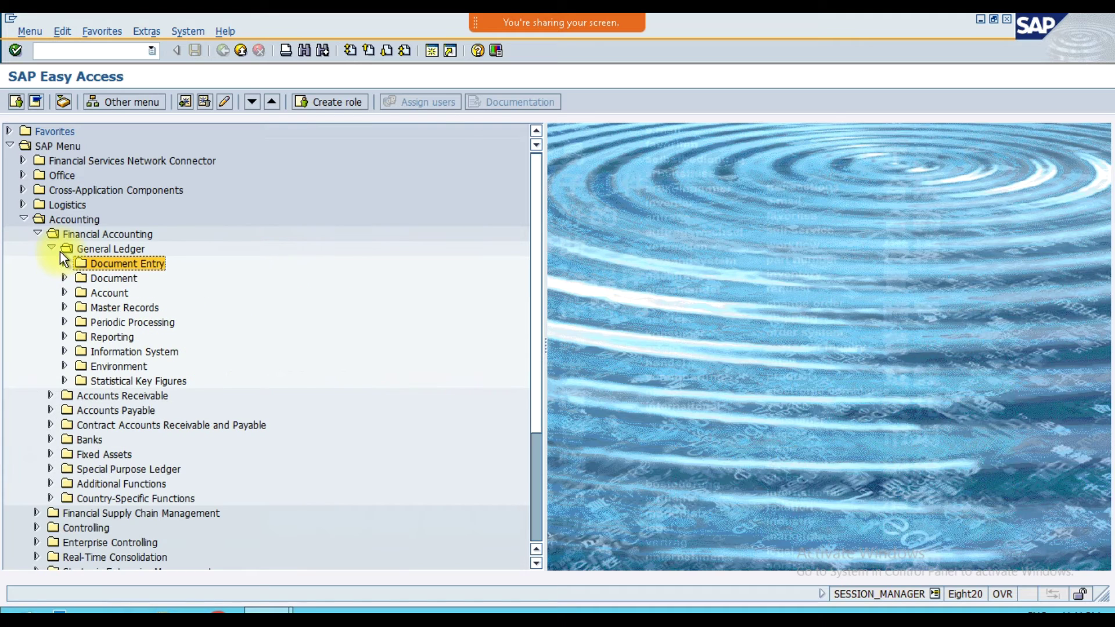
{"action": "left_click", "coordinate": [50, 249]}
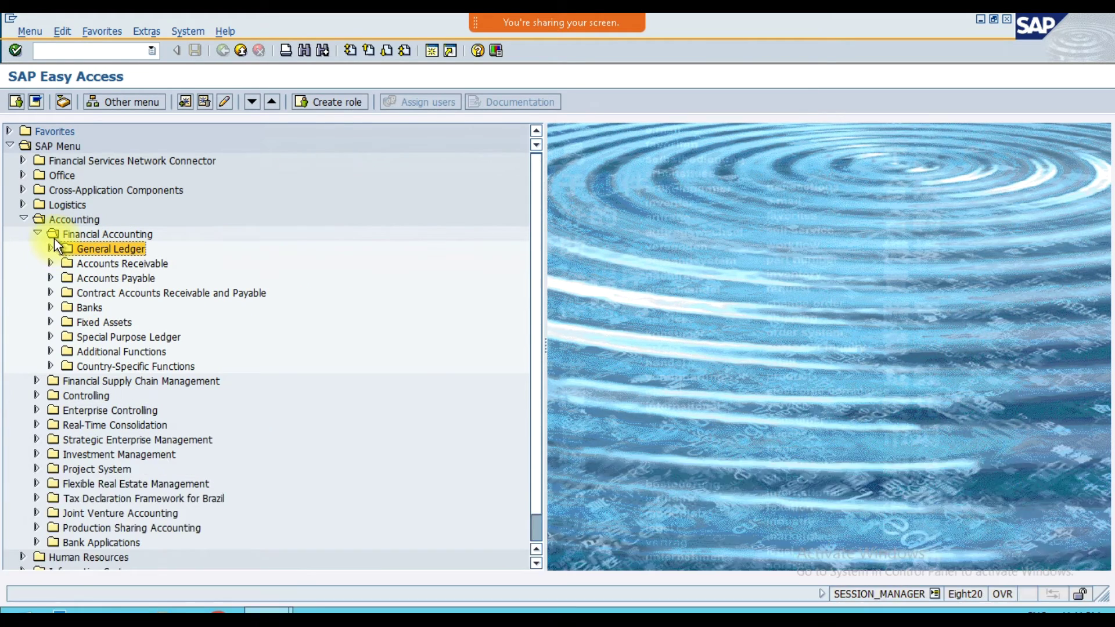
{"action": "left_click", "coordinate": [38, 235]}
{"action": "left_click", "coordinate": [24, 219]}
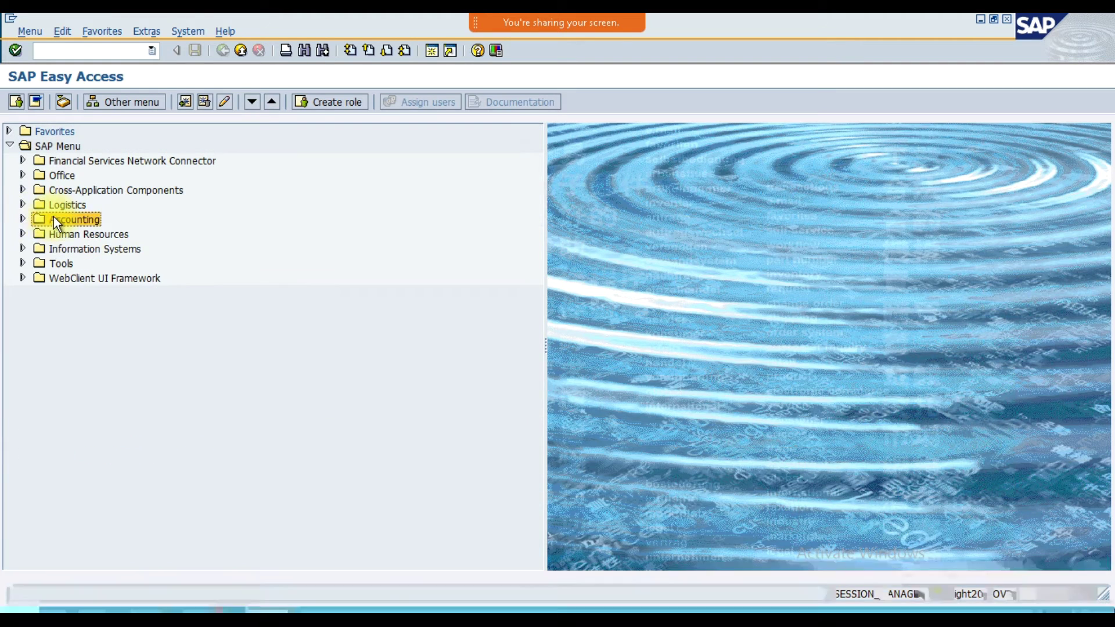
Step: Expand Accounting > Financial Accounting > General Ledger > Document > Reference Documents > Sample Document
{"action": "left_click", "coordinate": [23, 219]}
{"action": "left_click", "coordinate": [60, 236]}
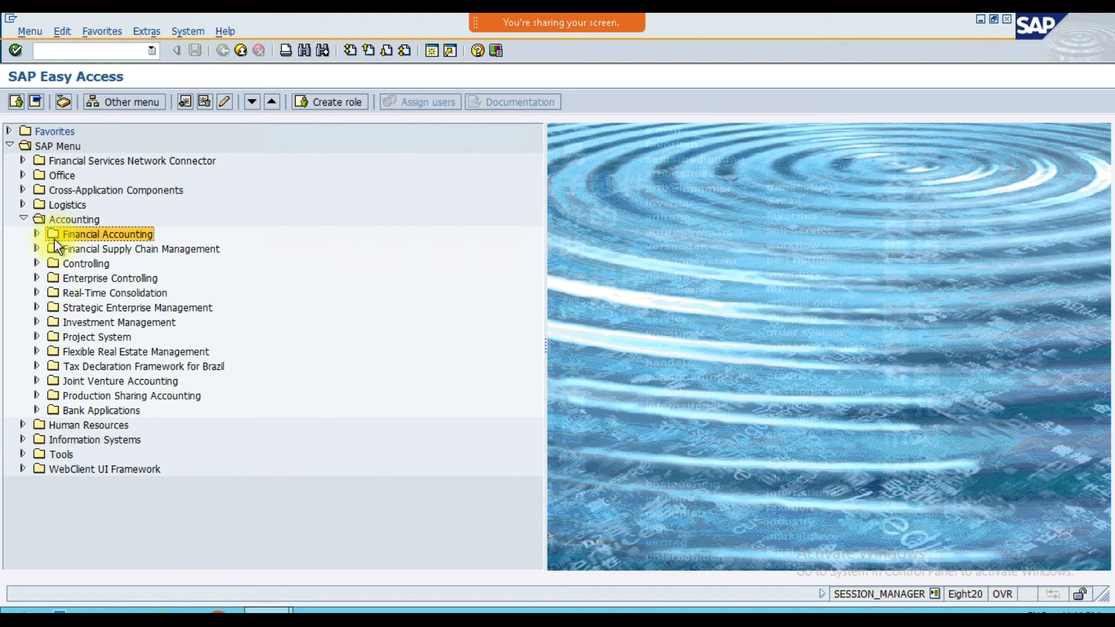
{"action": "left_click", "coordinate": [36, 235]}
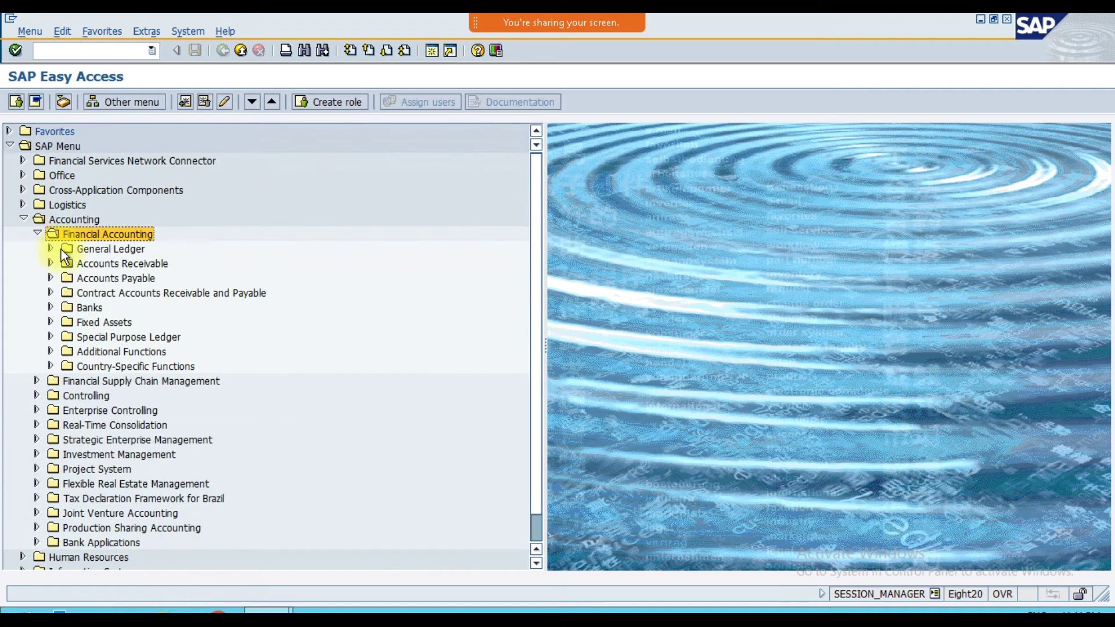
{"action": "left_click", "coordinate": [70, 252]}
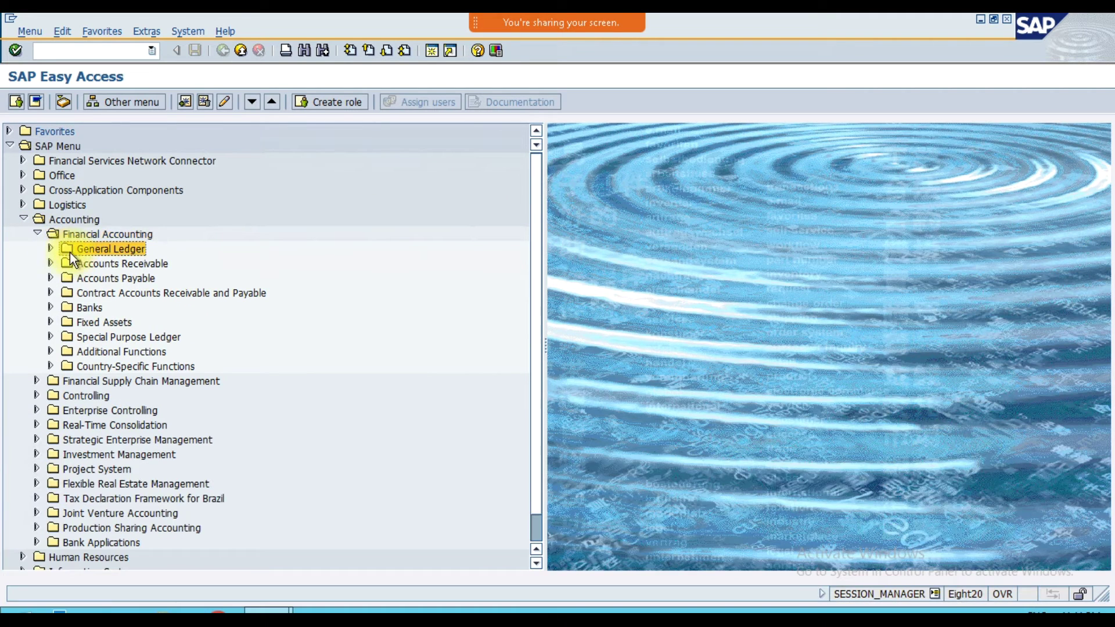
{"action": "left_click", "coordinate": [54, 250]}
{"action": "left_click", "coordinate": [70, 278]}
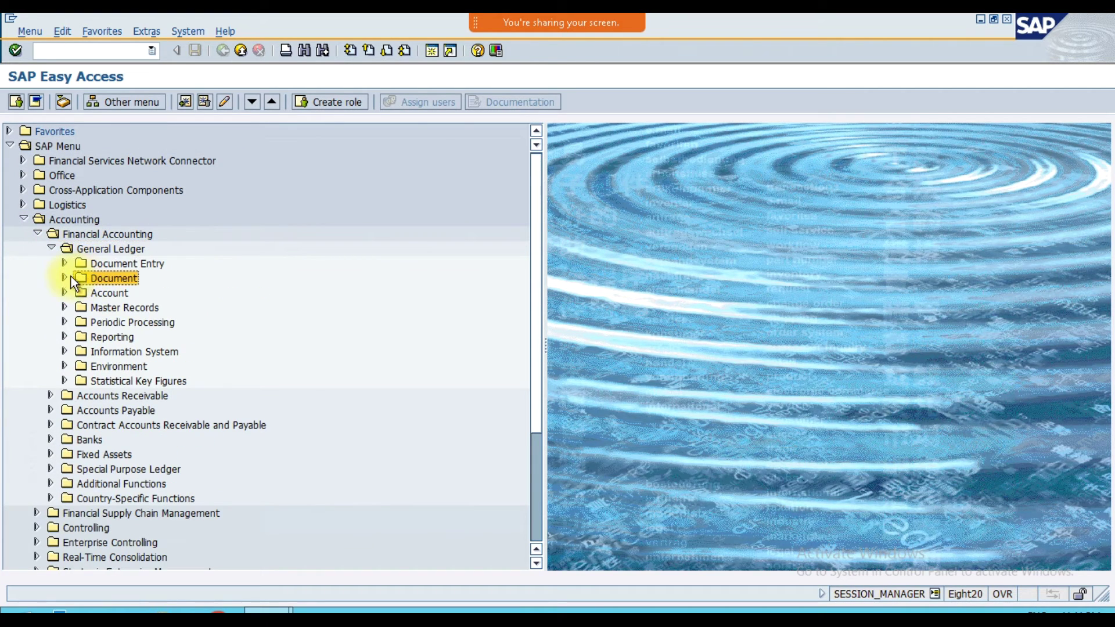
{"action": "left_click", "coordinate": [65, 277]}
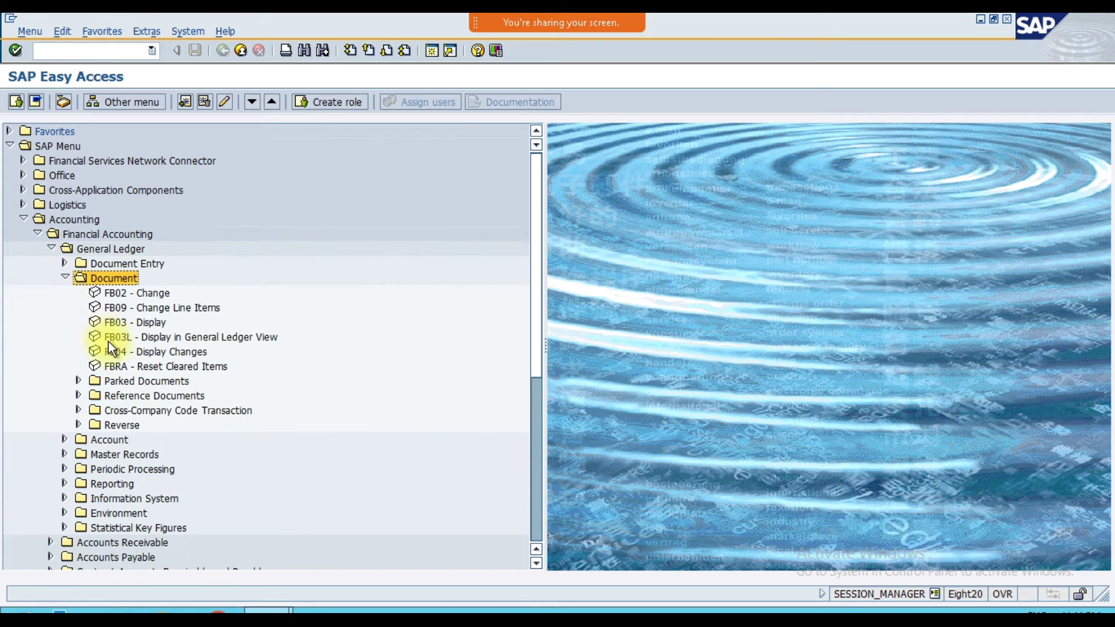
{"action": "left_click", "coordinate": [130, 400]}
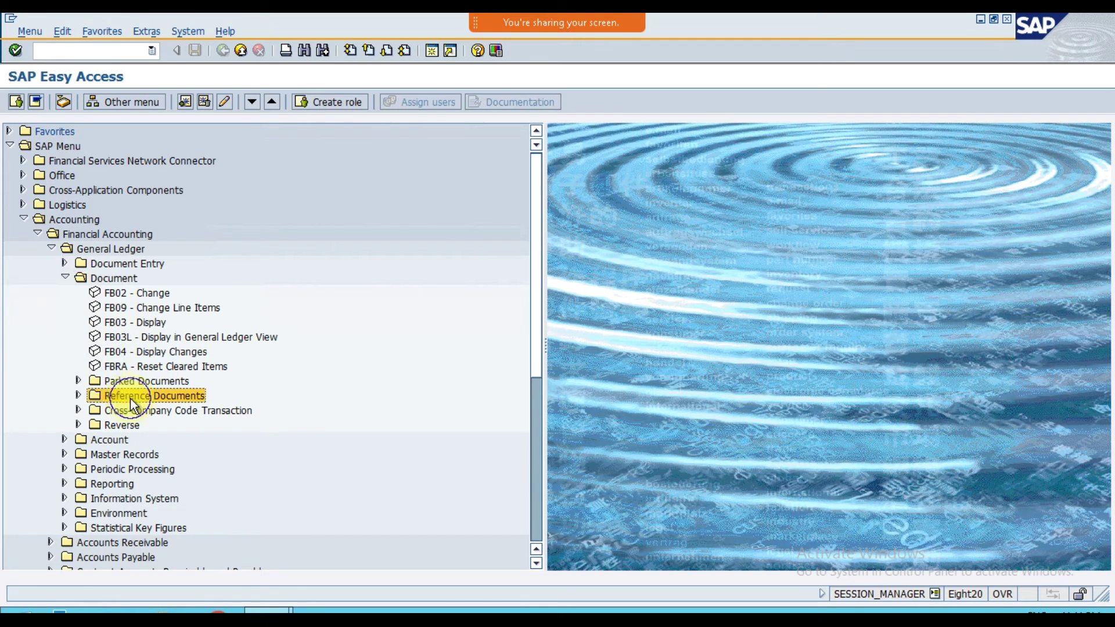
{"action": "left_click", "coordinate": [80, 398]}
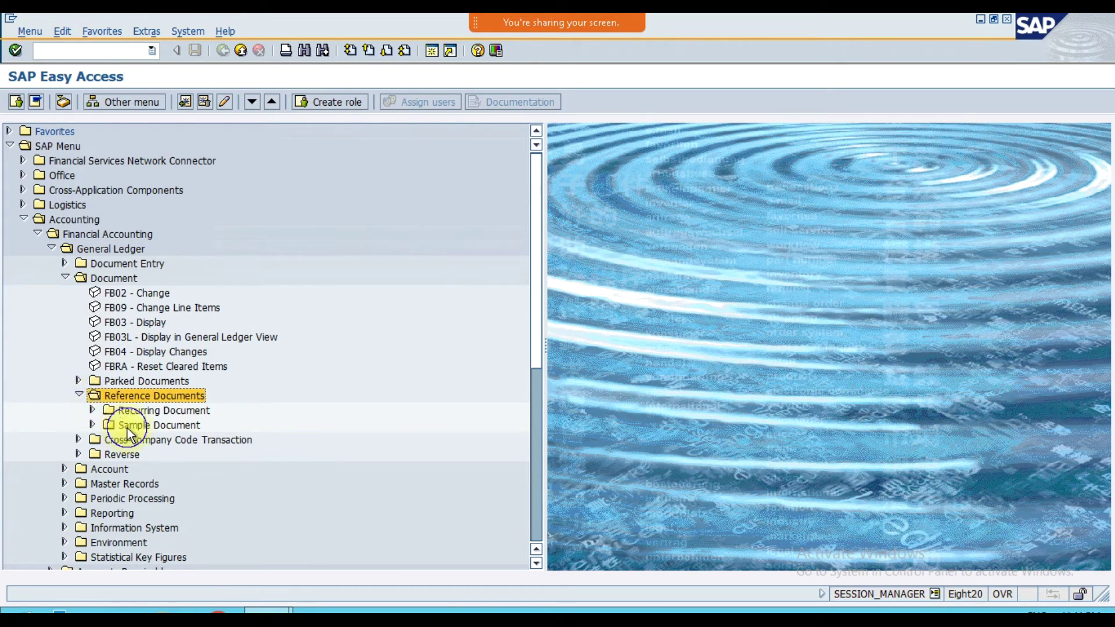
{"action": "left_click", "coordinate": [127, 428]}
{"action": "left_click", "coordinate": [93, 424]}
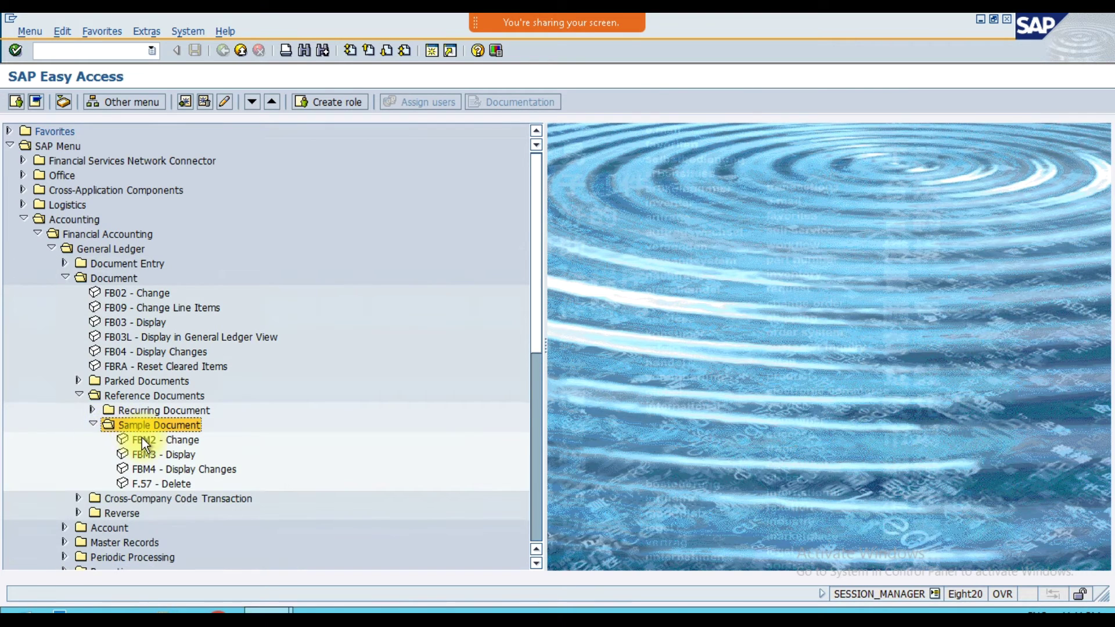
Step: Point out the FBM2 Change, FBM3 Display, FBM4 Display Changes and F.57 Delete transactions
{"action": "left_click", "coordinate": [143, 440]}
{"action": "left_click", "coordinate": [150, 457]}
{"action": "left_click", "coordinate": [154, 468]}
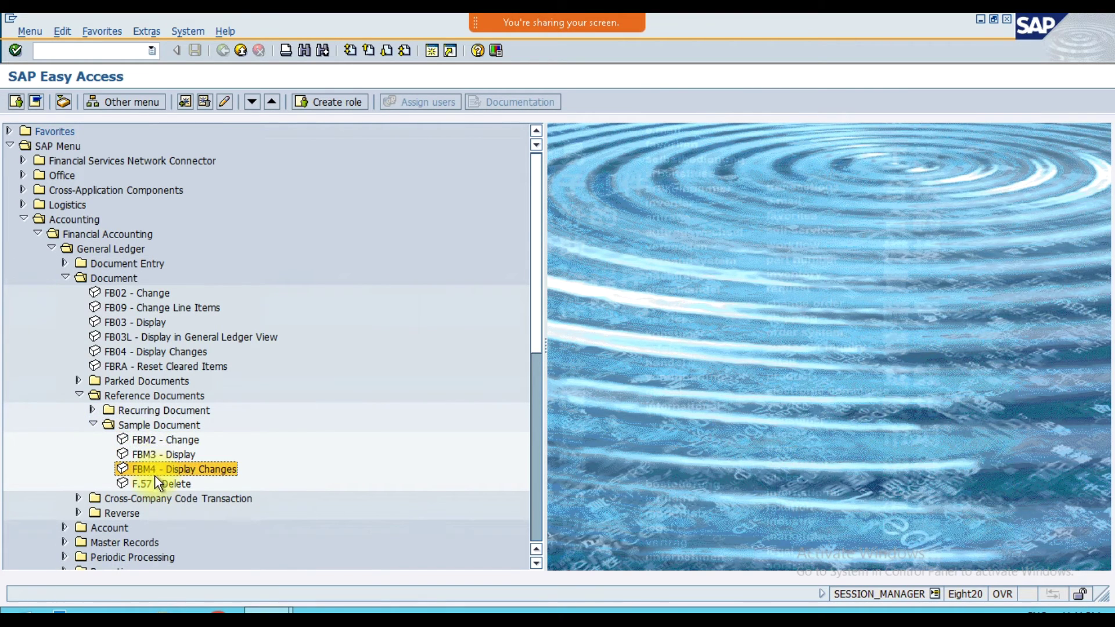
{"action": "left_click", "coordinate": [158, 486]}
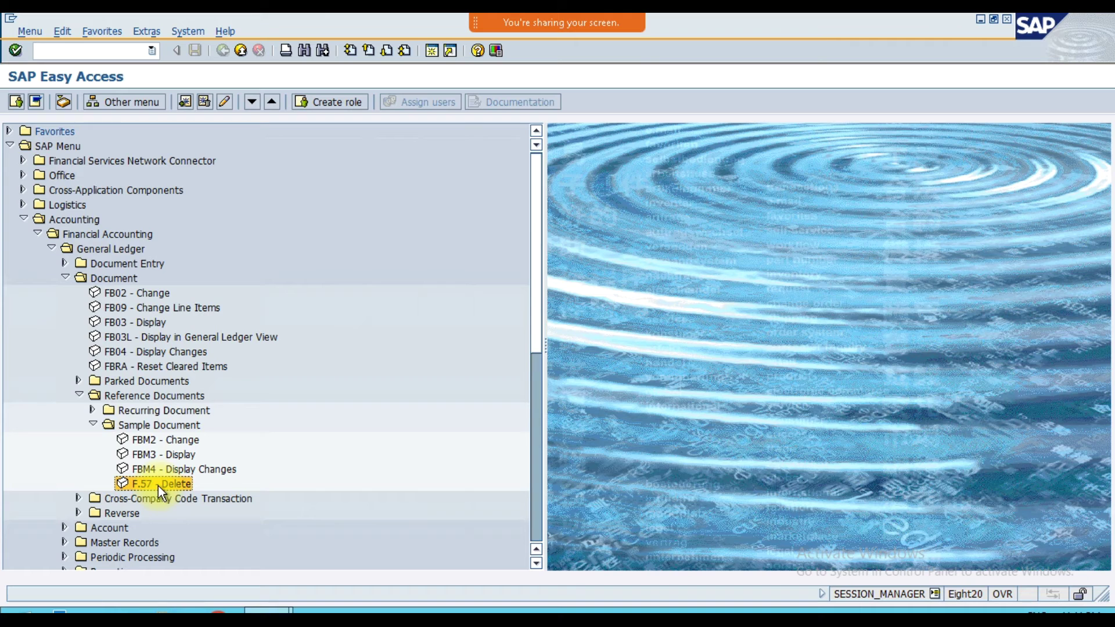
{"action": "left_click", "coordinate": [142, 444]}
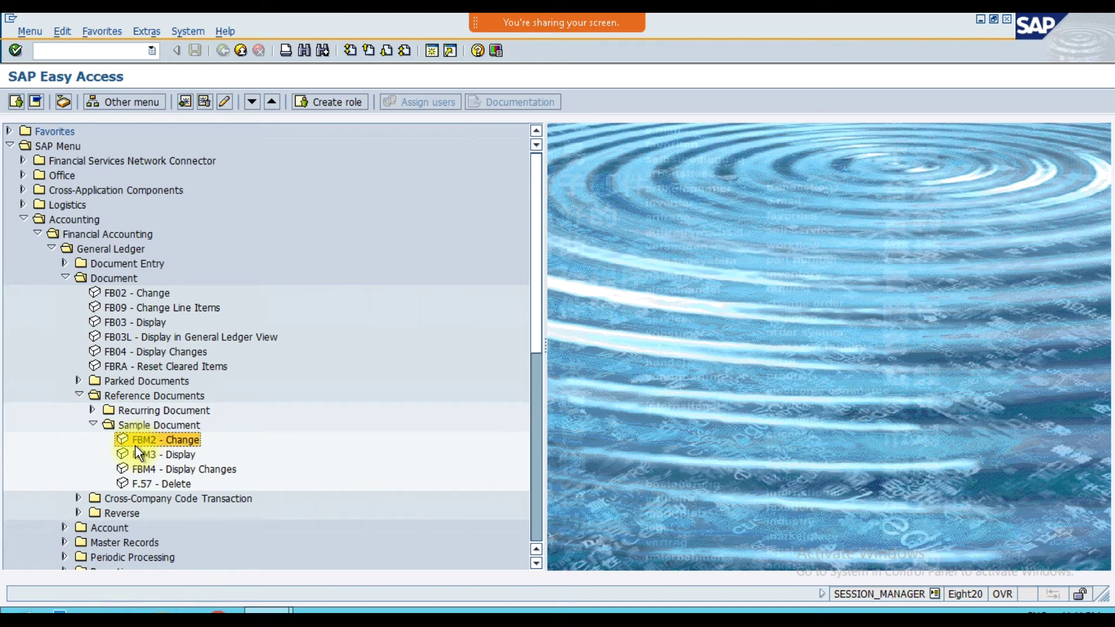
Step: Start FBM2 Change Sample Document and enter fiscal year 2020
{"action": "double_click", "coordinate": [136, 441]}
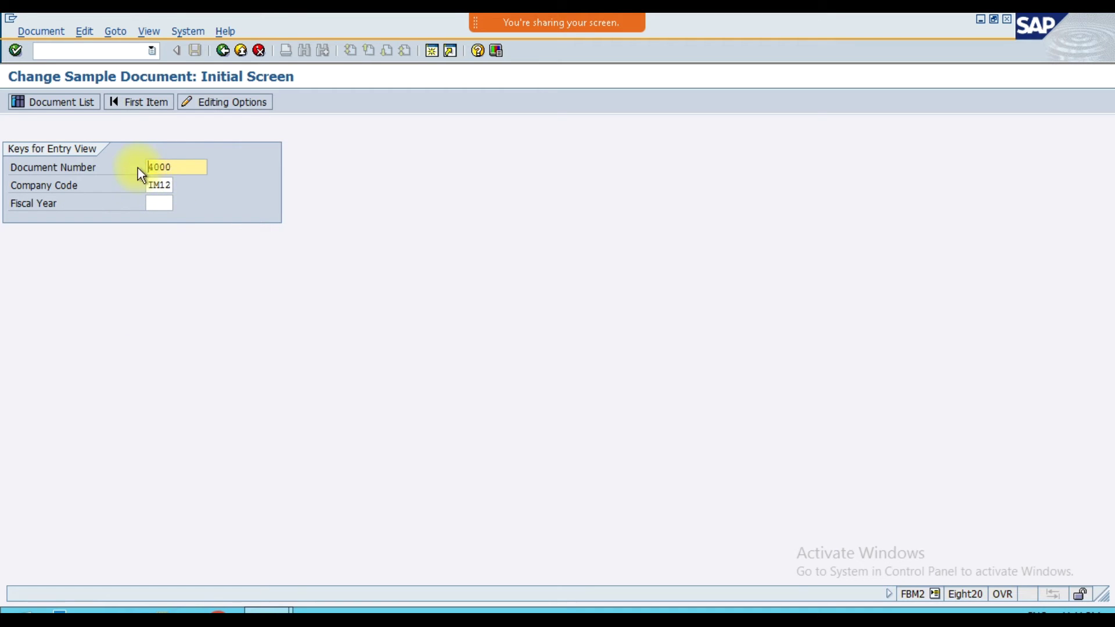
{"action": "left_click", "coordinate": [172, 203]}
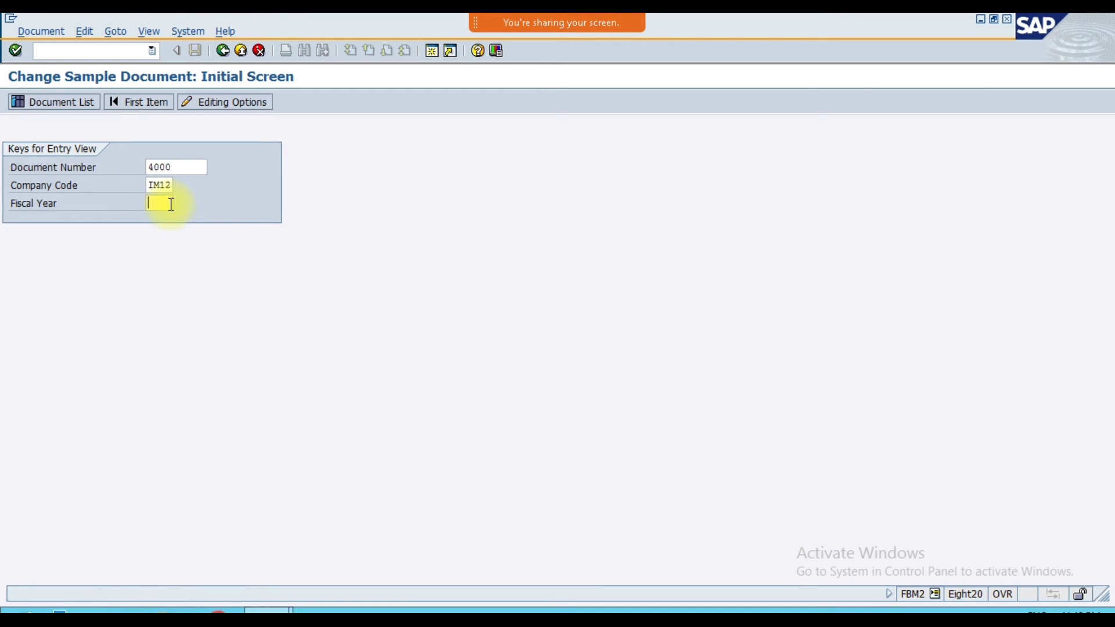
{"action": "type", "text": "2020"}
{"action": "left_click", "coordinate": [190, 167]}
Step: Run the document list for fiscal year 2020 and document type AB
{"action": "left_click", "coordinate": [69, 105]}
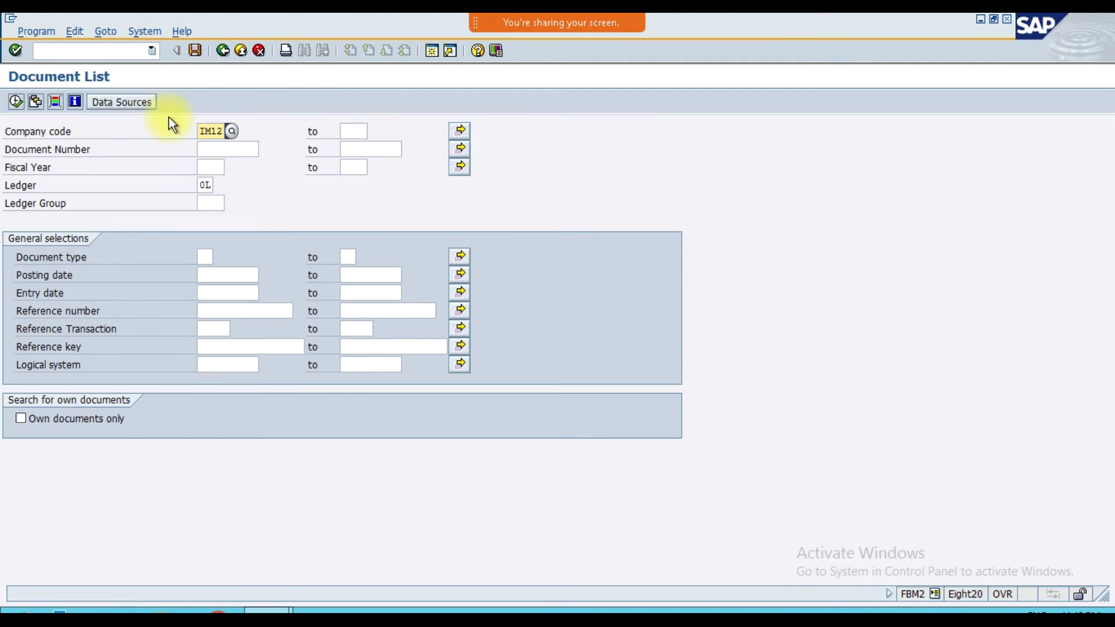
{"action": "left_click", "coordinate": [221, 150]}
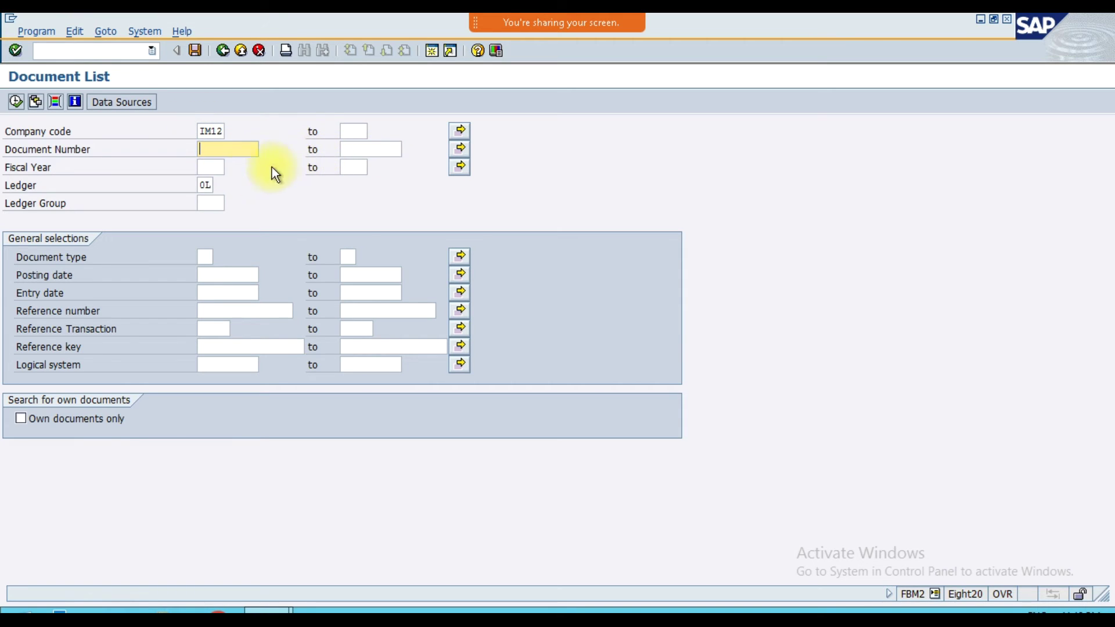
{"action": "left_click", "coordinate": [218, 169]}
{"action": "type", "text": "2020"}
{"action": "left_click", "coordinate": [209, 255]}
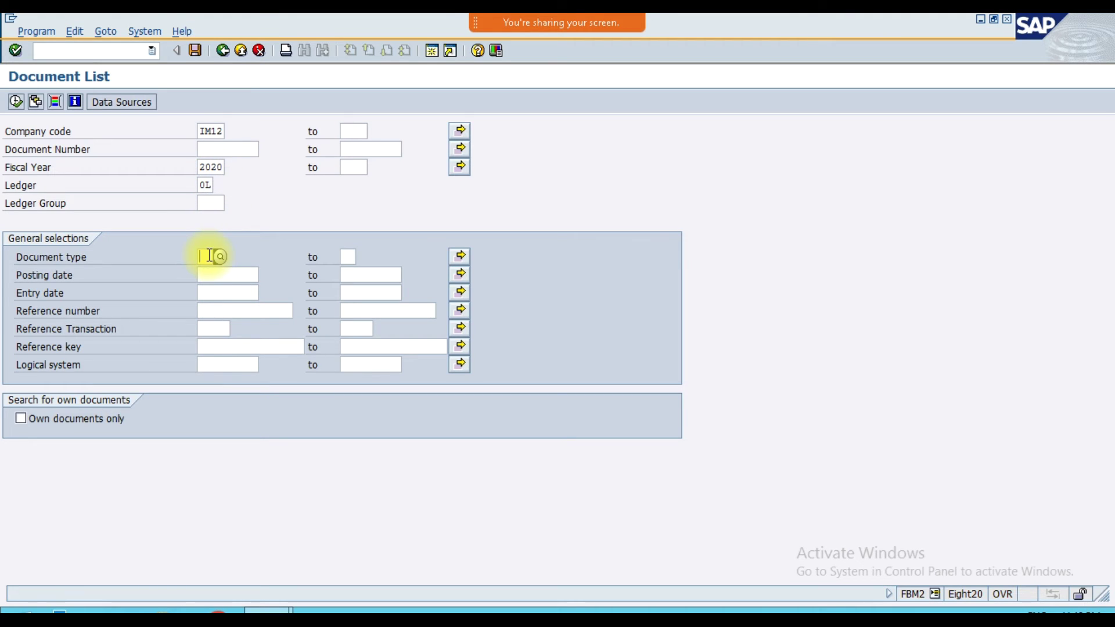
{"action": "type", "text": "A"}
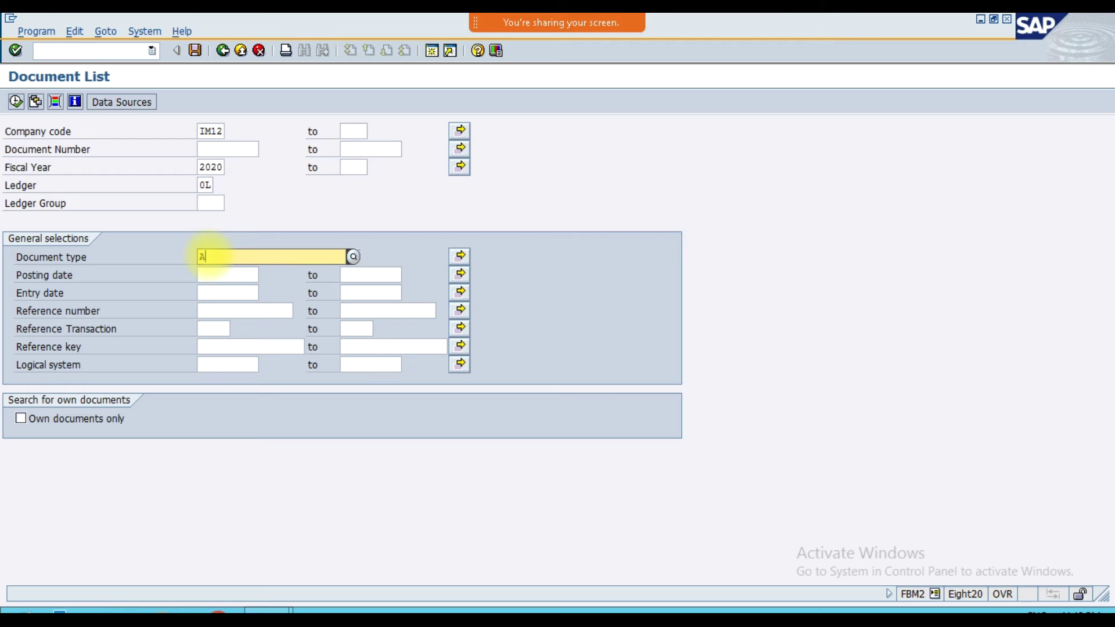
{"action": "type", "text": "B"}
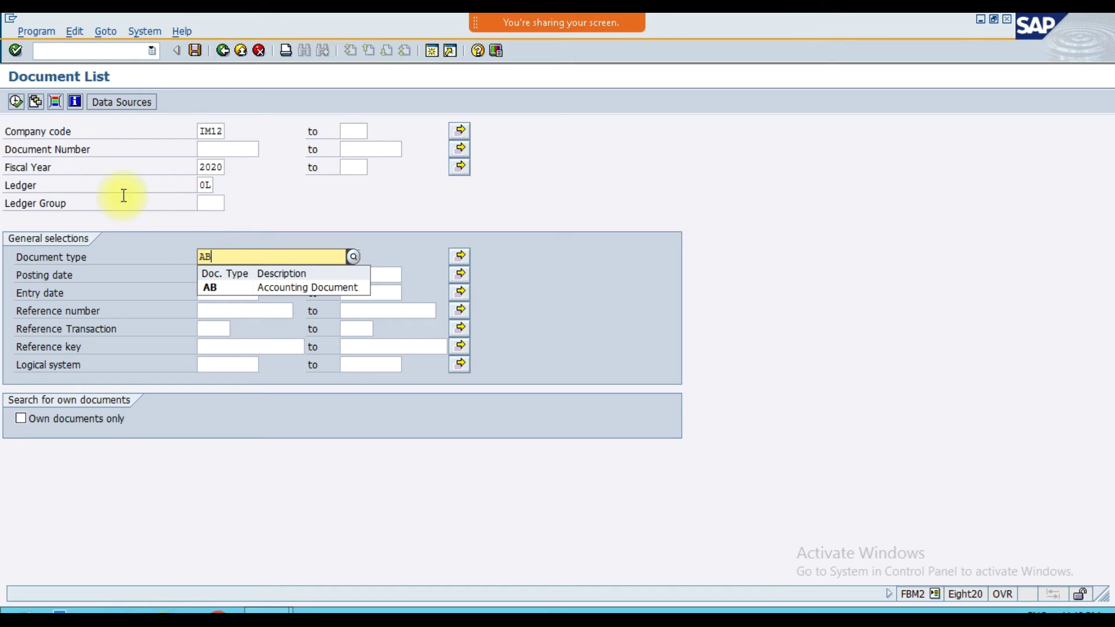
{"action": "left_click", "coordinate": [16, 103]}
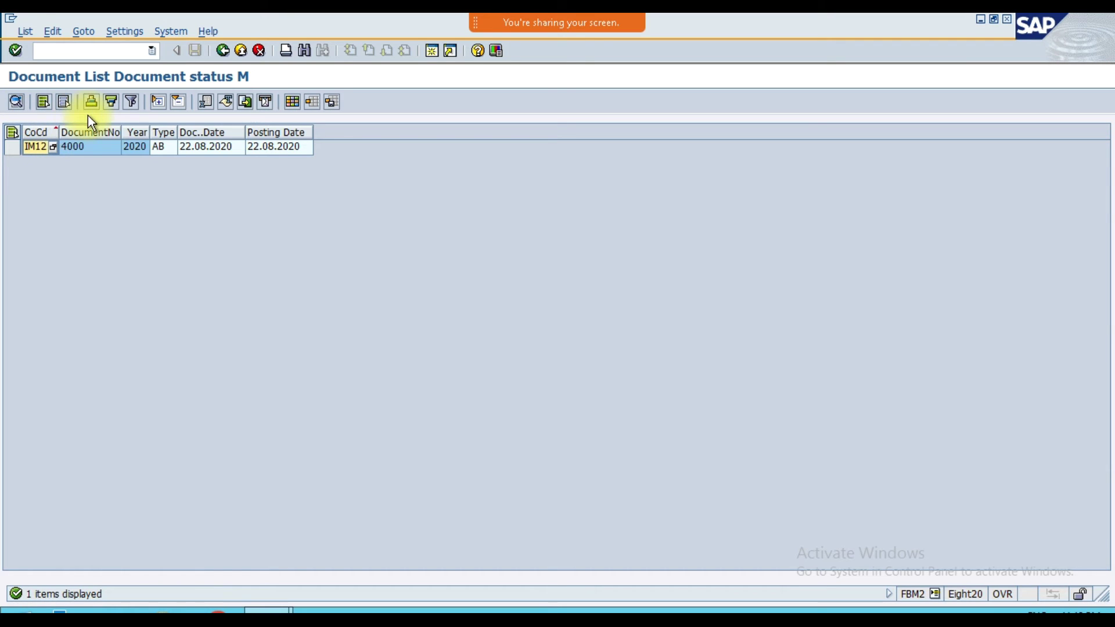
Step: Open sample document 4000 and inspect the Rent Exp line text 'Rent paid for Car'
{"action": "double_click", "coordinate": [93, 149]}
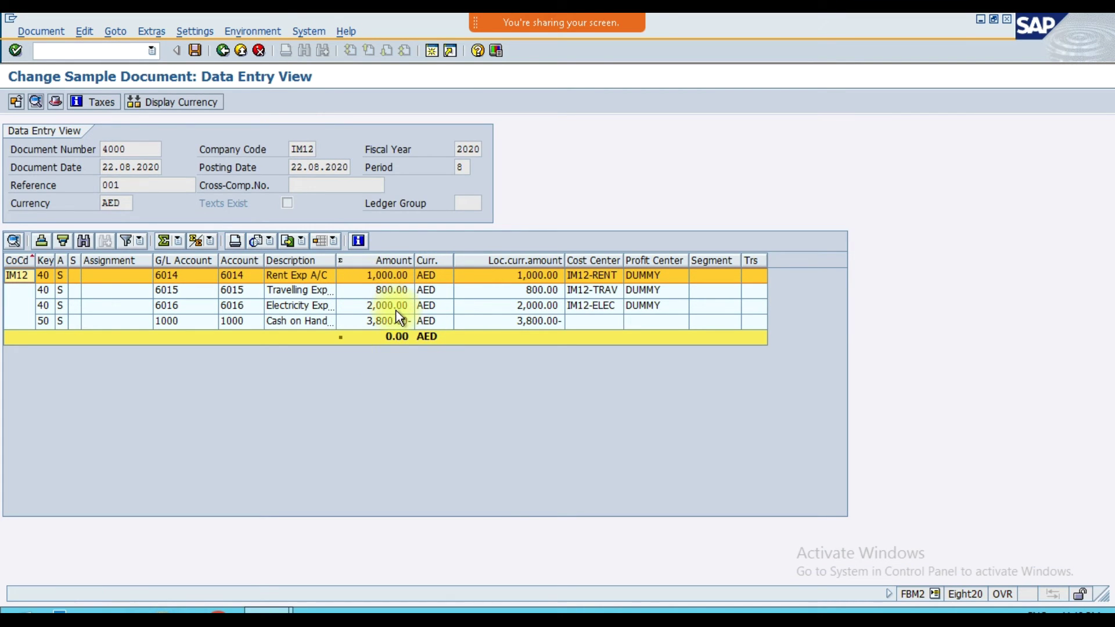
{"action": "double_click", "coordinate": [370, 281]}
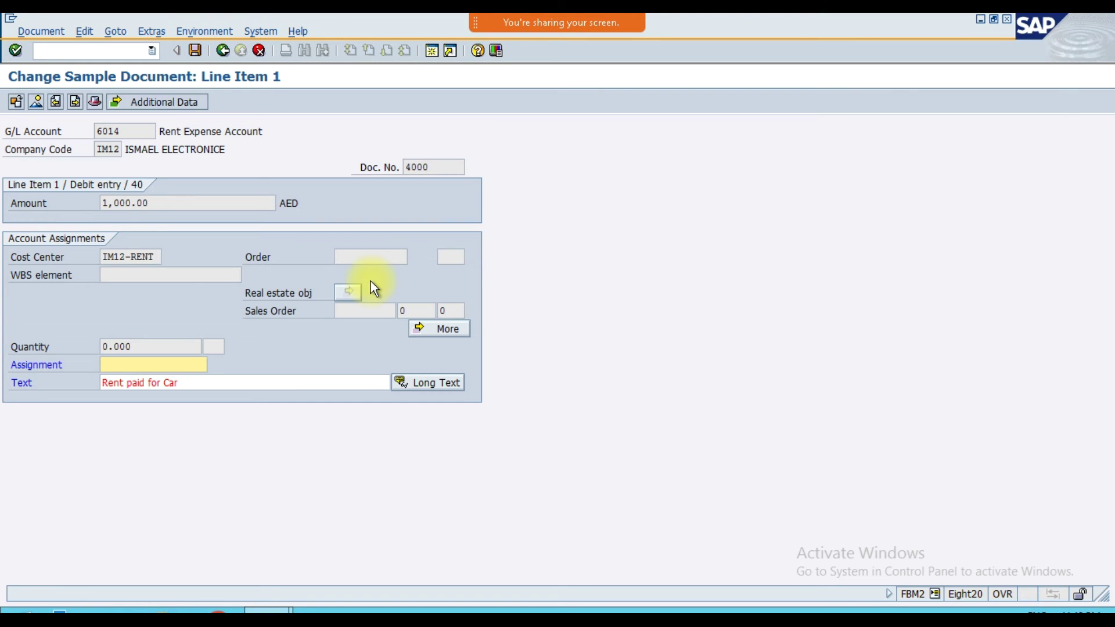
{"action": "left_click", "coordinate": [205, 381]}
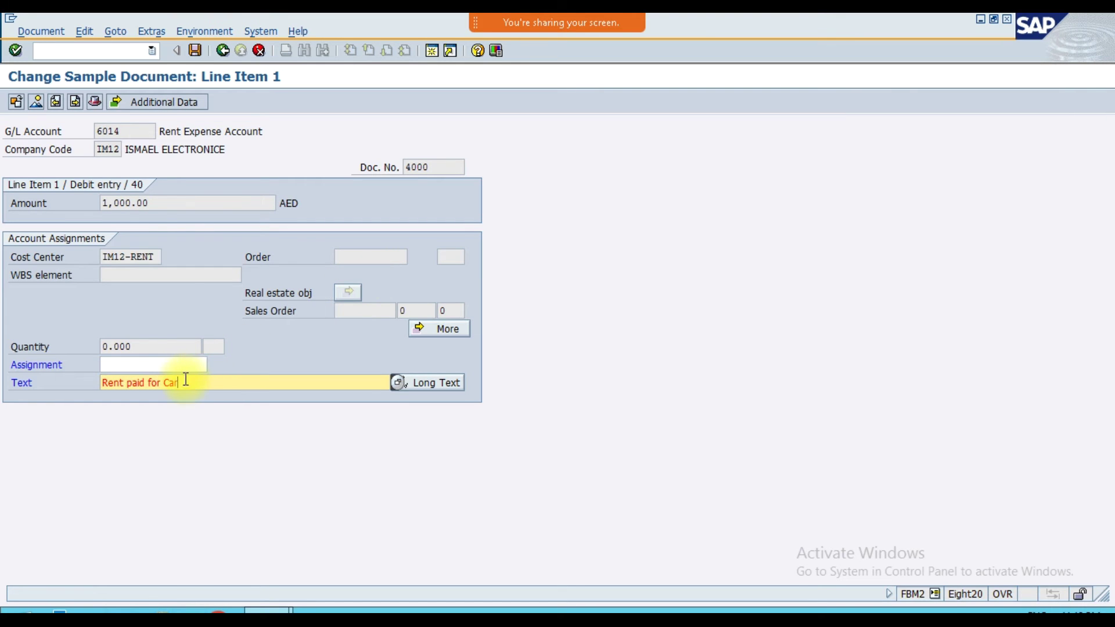
{"action": "left_click_drag", "start_coordinate": [198, 381], "coordinate": [100, 383]}
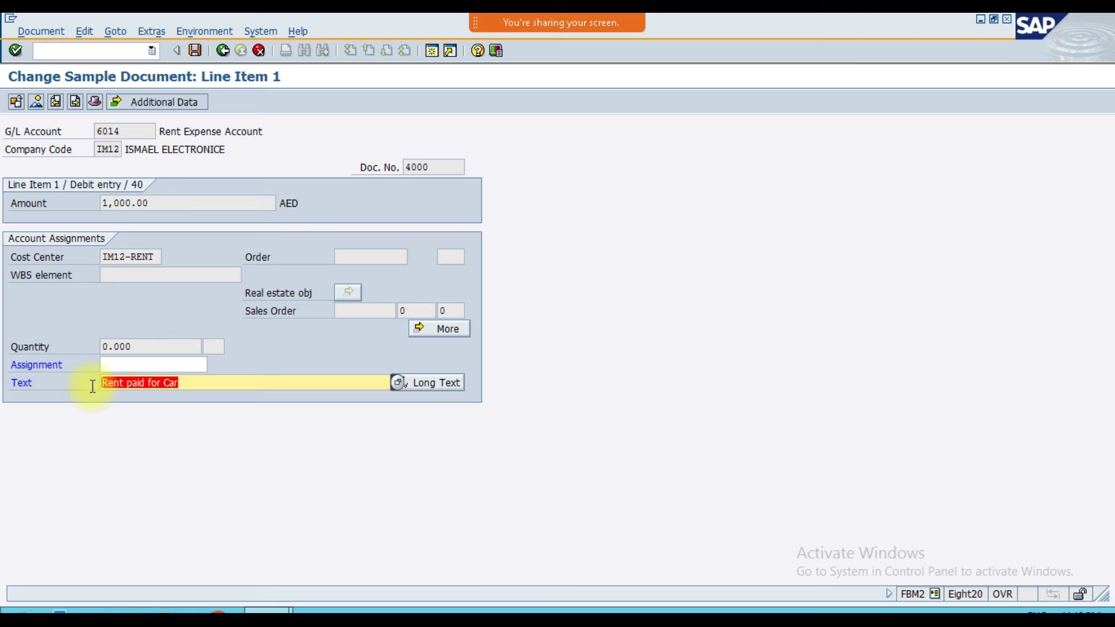
{"action": "left_click", "coordinate": [92, 386]}
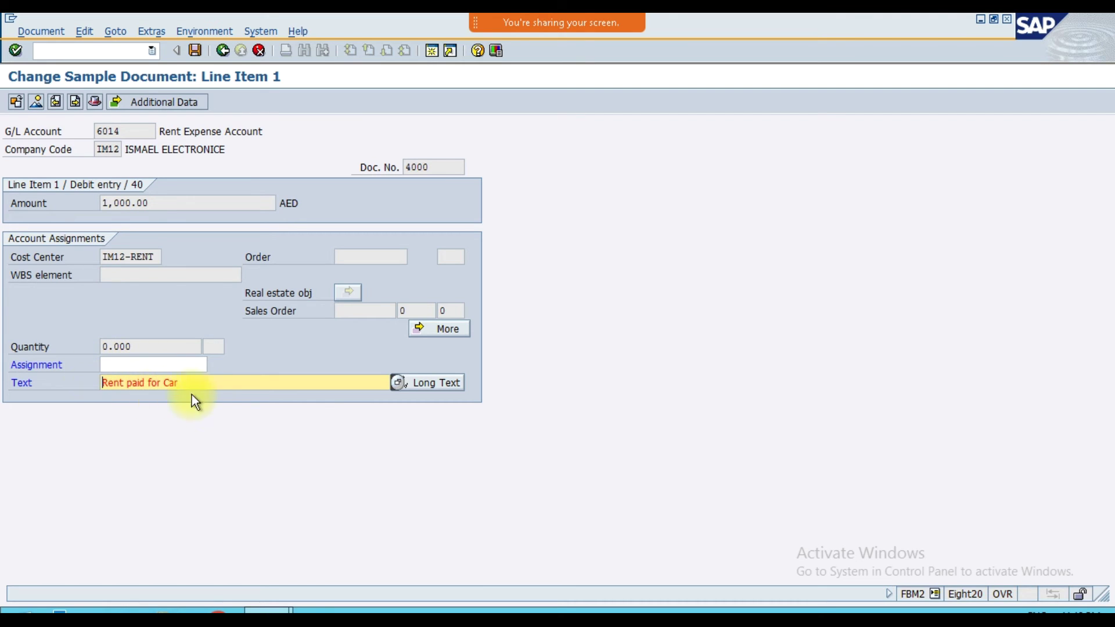
{"action": "left_click_drag", "start_coordinate": [205, 382], "coordinate": [85, 384]}
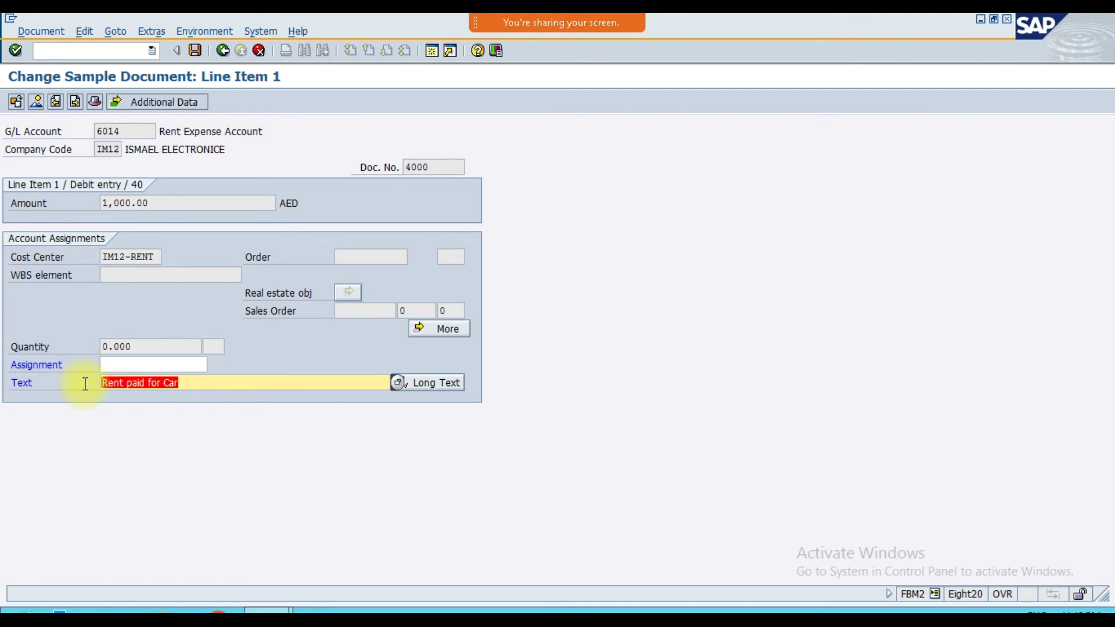
{"action": "left_click", "coordinate": [85, 384]}
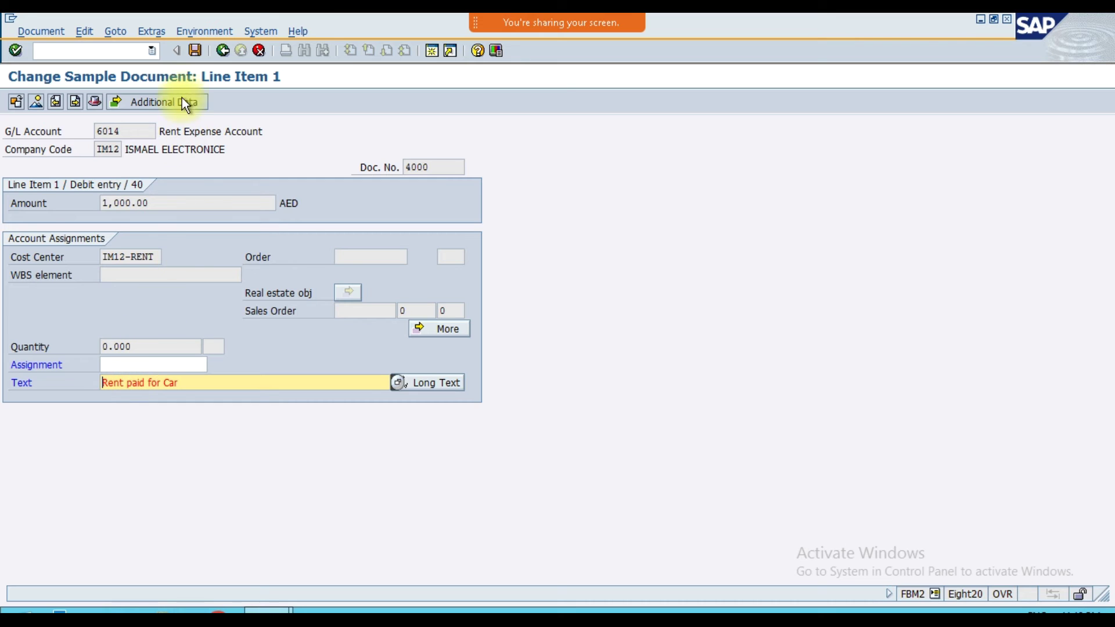
Step: Back out of the FBM2 screens to the SAP Easy Access menu
{"action": "left_click", "coordinate": [223, 49]}
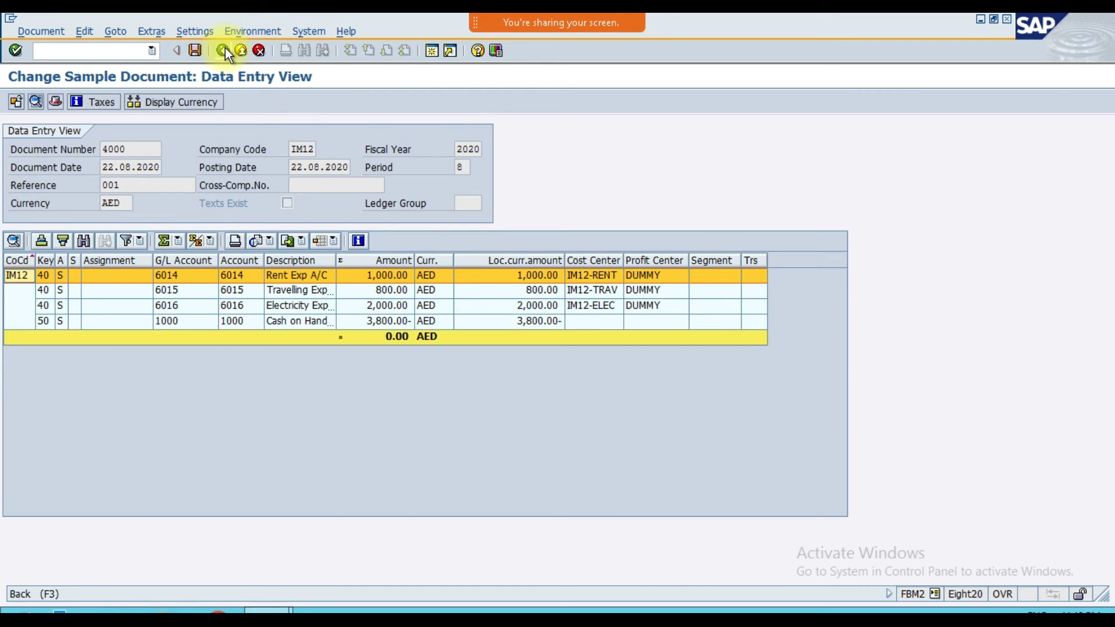
{"action": "left_click", "coordinate": [223, 50]}
{"action": "left_click", "coordinate": [223, 50]}
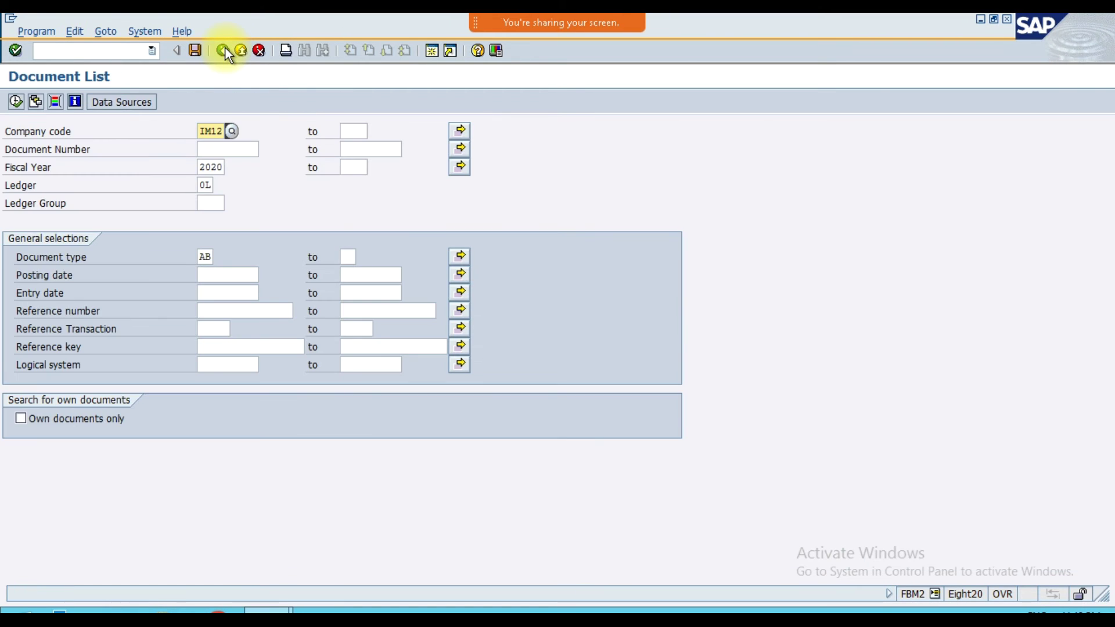
{"action": "left_click", "coordinate": [223, 50]}
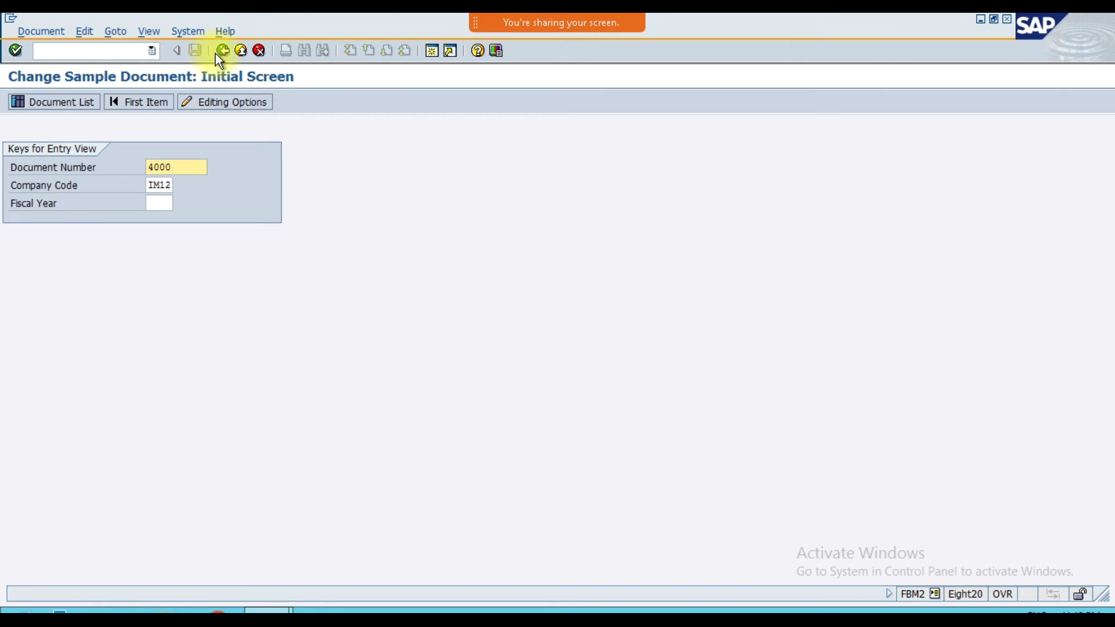
{"action": "left_click", "coordinate": [222, 50]}
{"action": "left_click", "coordinate": [172, 454]}
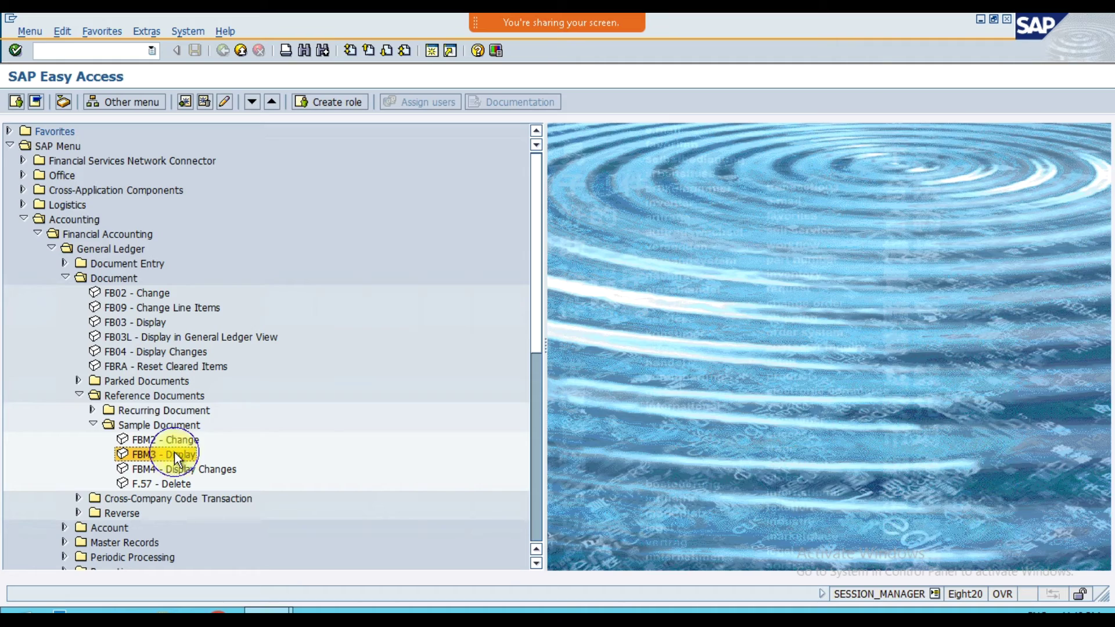
{"action": "double_click", "coordinate": [175, 452]}
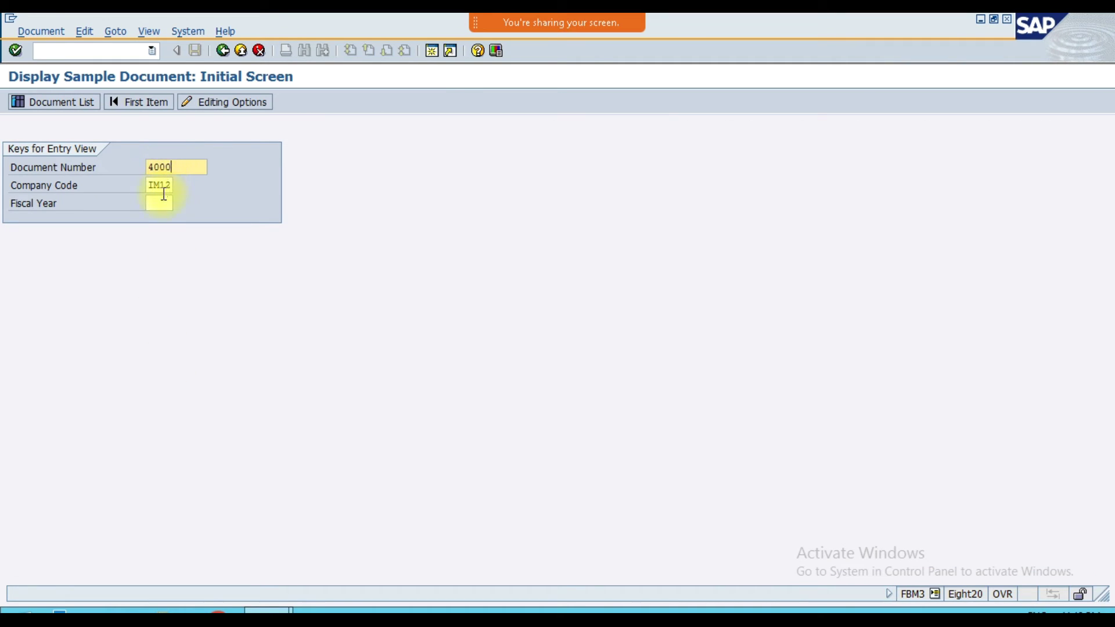
{"action": "left_click", "coordinate": [161, 186]}
{"action": "left_click", "coordinate": [164, 201]}
{"action": "type", "text": "2020"}
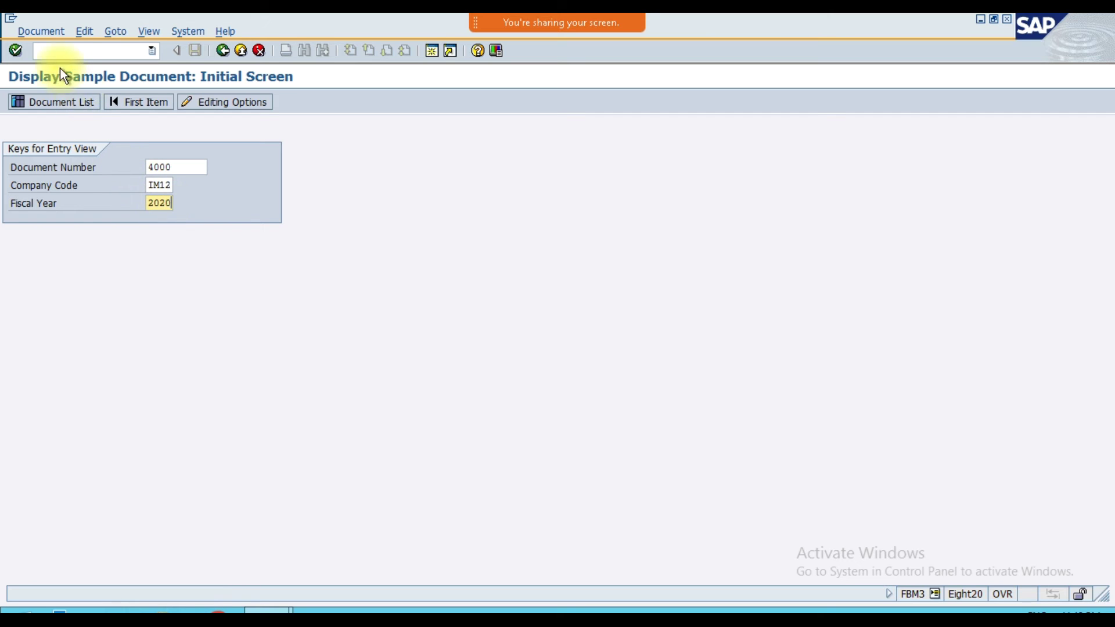
{"action": "left_click", "coordinate": [15, 51]}
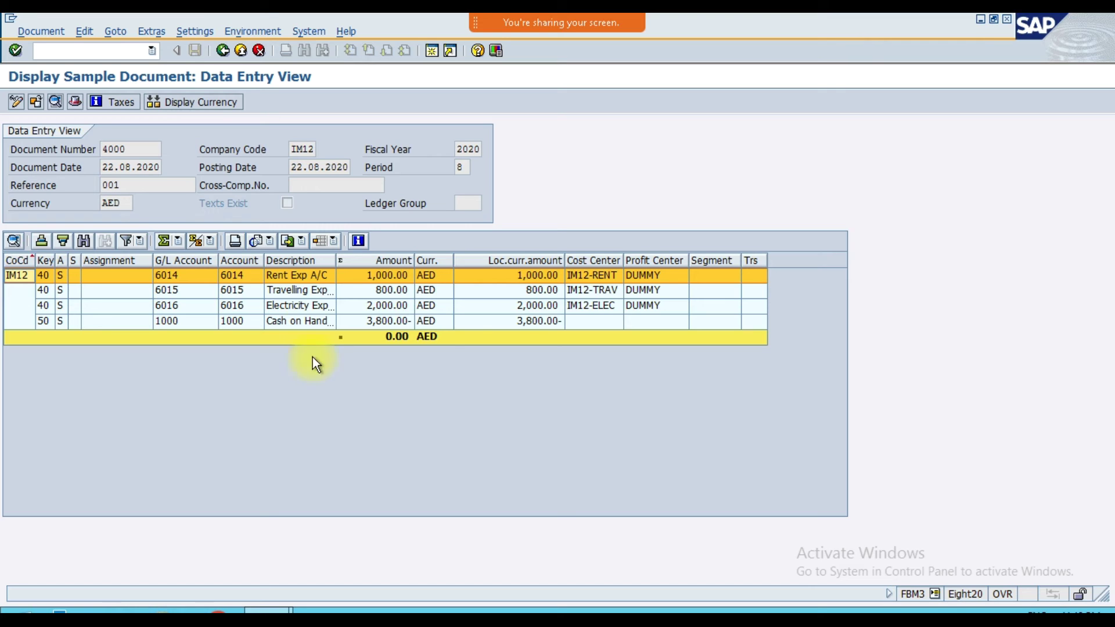
{"action": "left_click", "coordinate": [224, 50]}
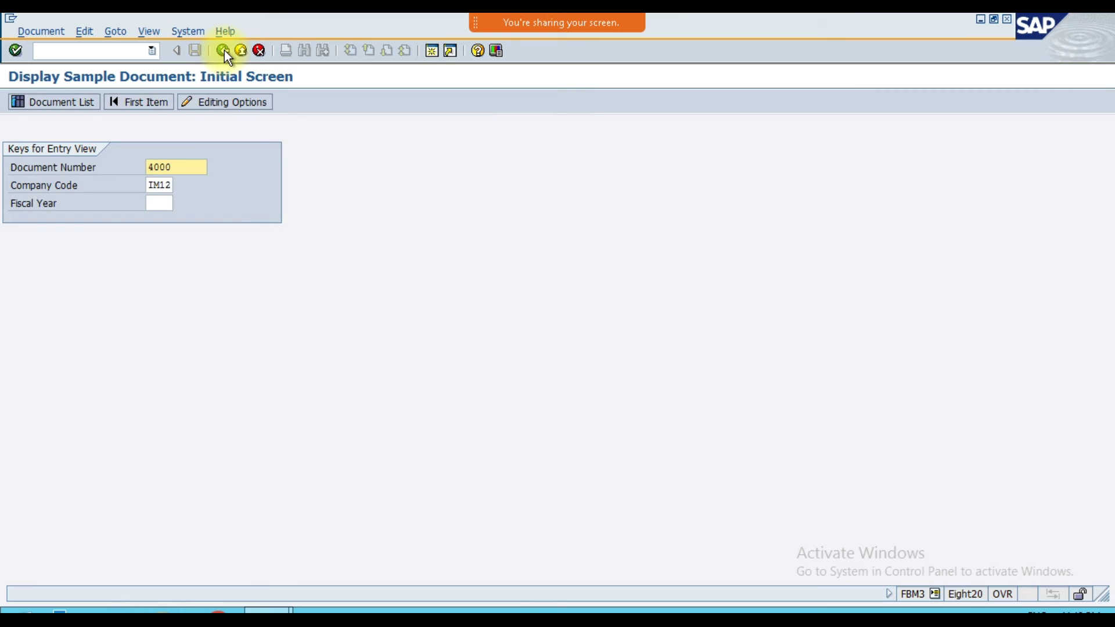
{"action": "left_click", "coordinate": [224, 50]}
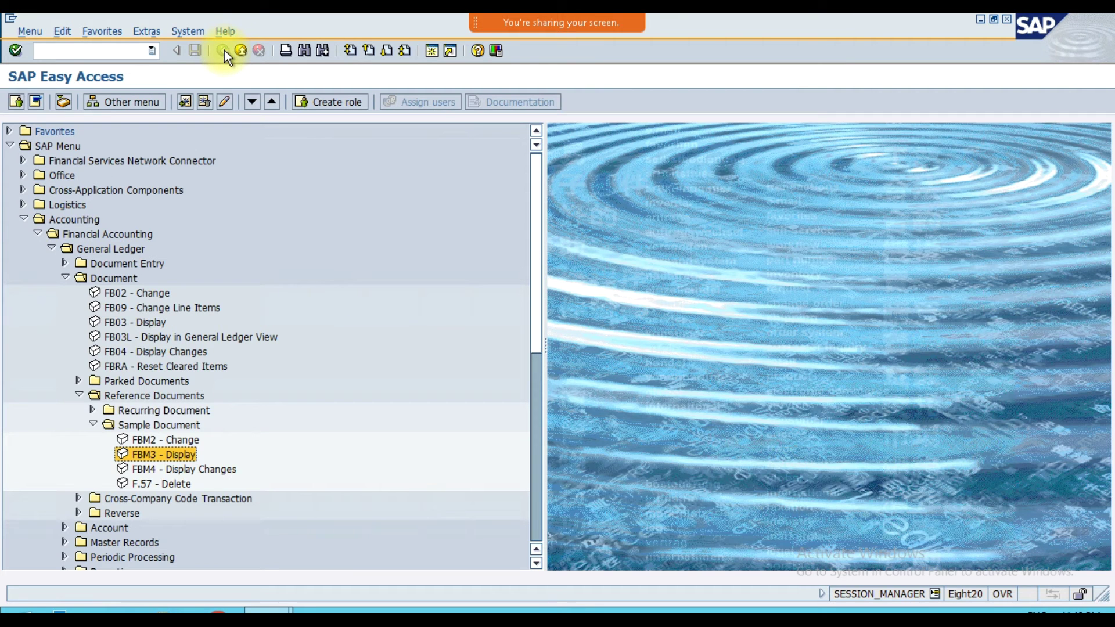
Step: Fill F.57 with company IM12, document 4000, year 2020, Test run off, then exit
{"action": "double_click", "coordinate": [155, 485]}
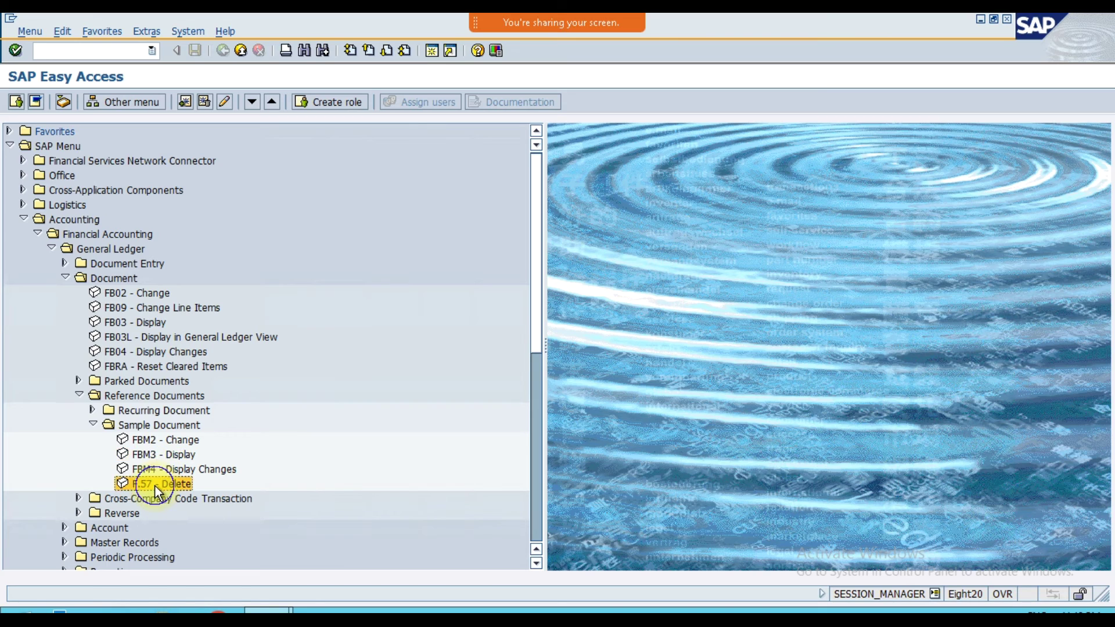
{"action": "left_click", "coordinate": [208, 144]}
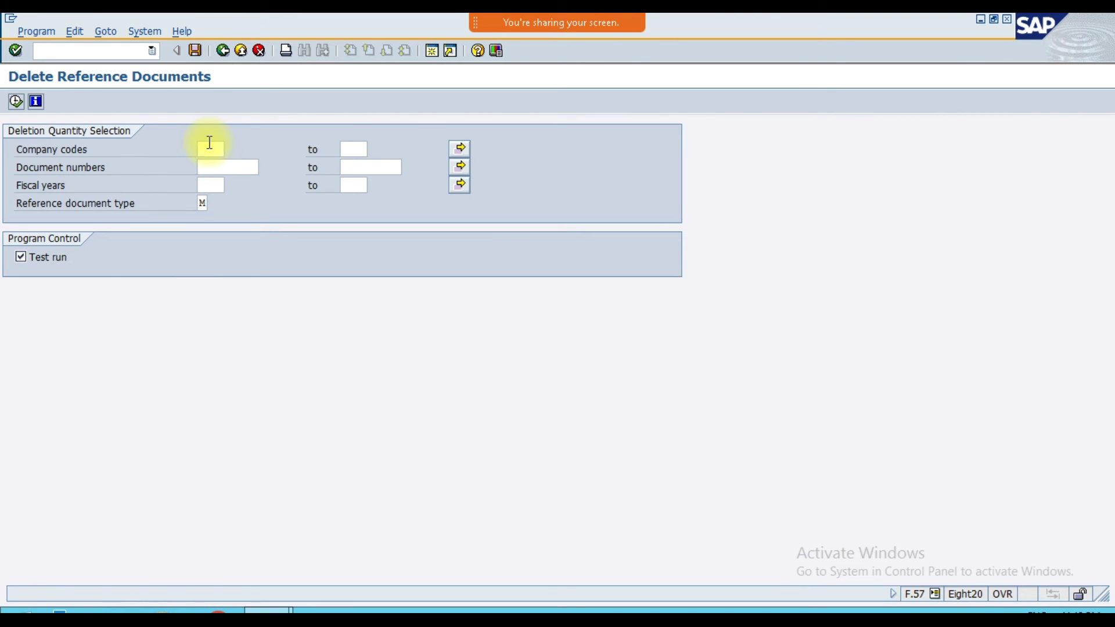
{"action": "type", "text": "IM12"}
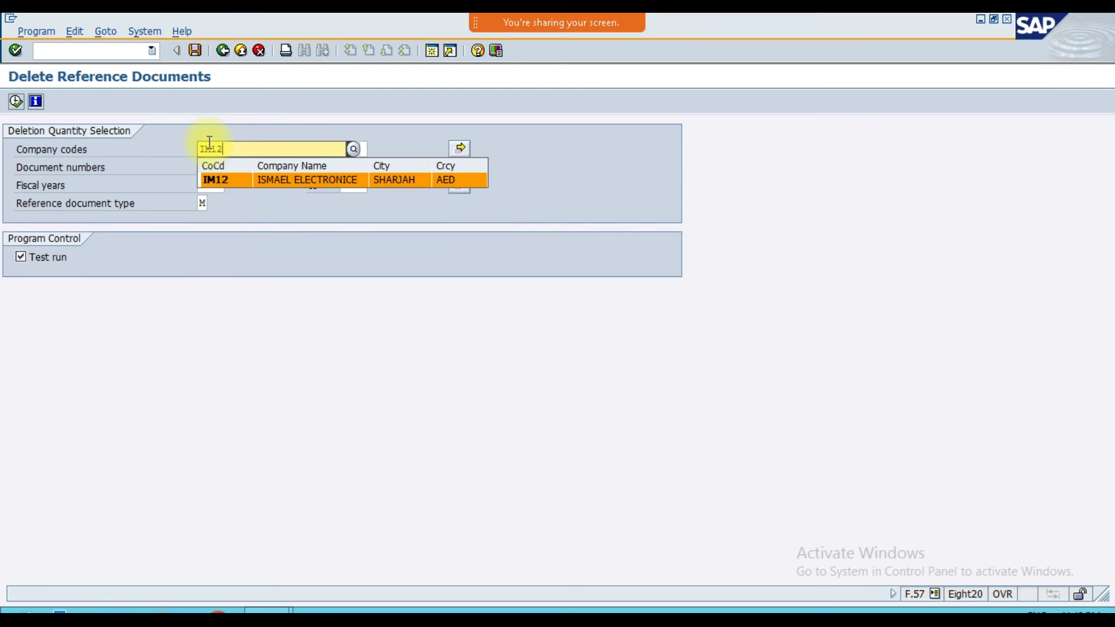
{"action": "key", "text": "Return"}
{"action": "key", "text": "Tab"}
{"action": "key", "text": "Tab"}
{"action": "key", "text": "Tab"}
{"action": "type", "text": "4000"}
{"action": "key", "text": "Tab"}
{"action": "key", "text": "Tab"}
{"action": "key", "text": "Tab"}
{"action": "type", "text": "2020"}
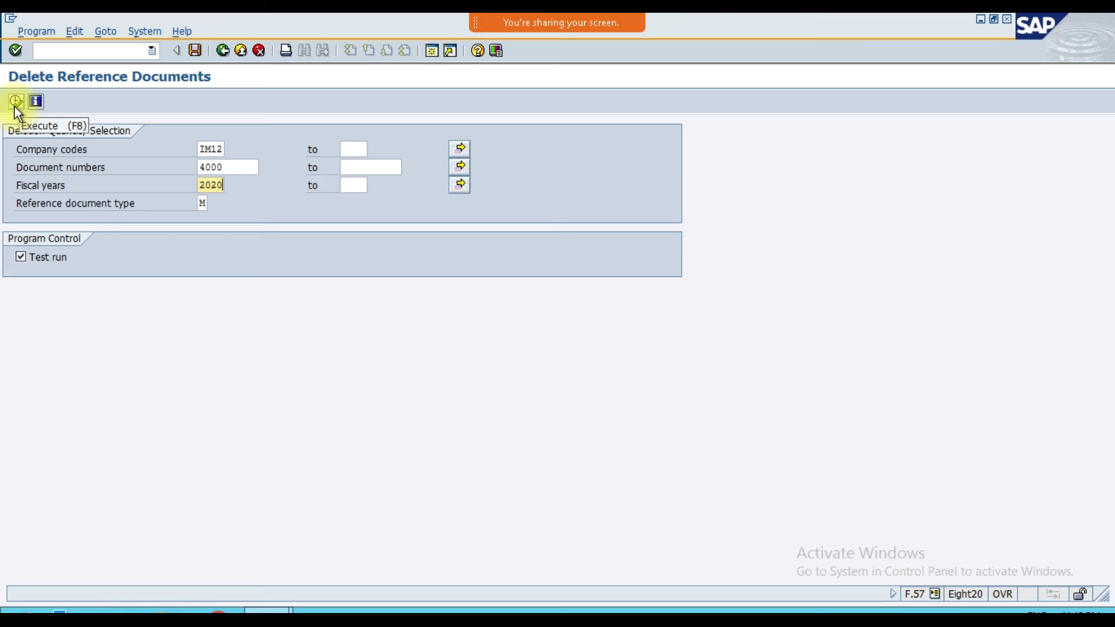
{"action": "left_click", "coordinate": [21, 257]}
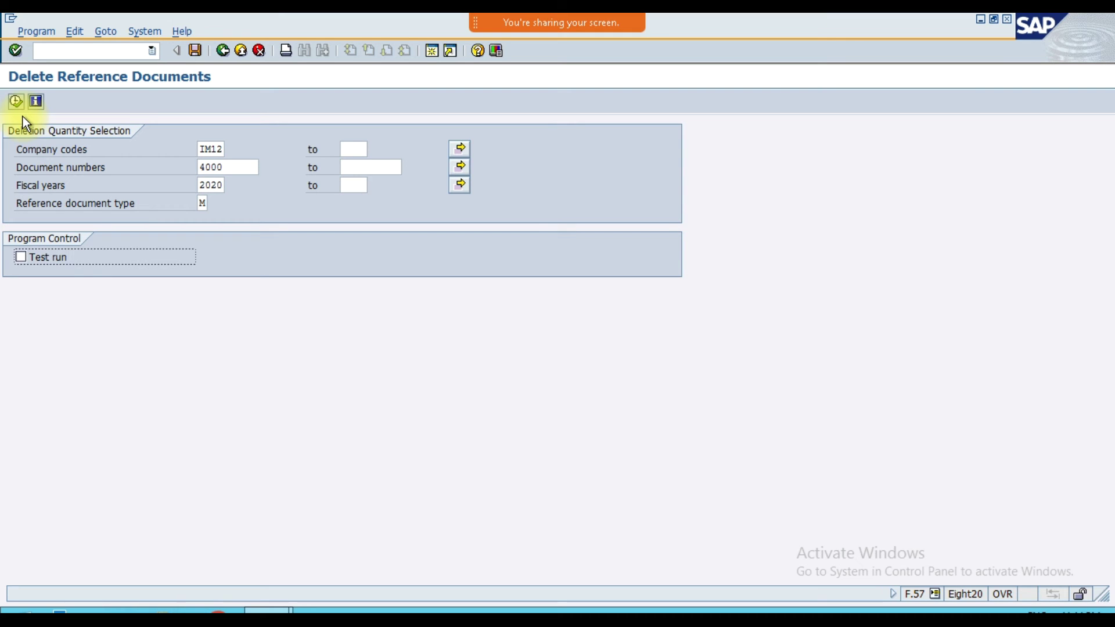
{"action": "key", "text": "F3"}
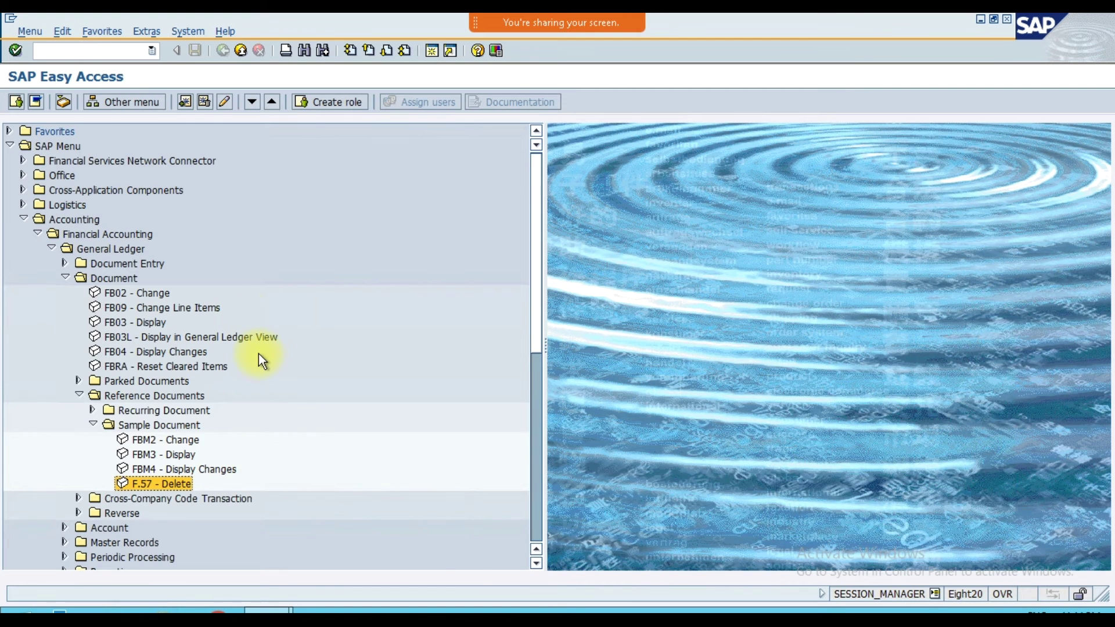
Step: Collapse the menu tree from Sample Document back up to Financial Accounting
{"action": "left_click", "coordinate": [93, 425]}
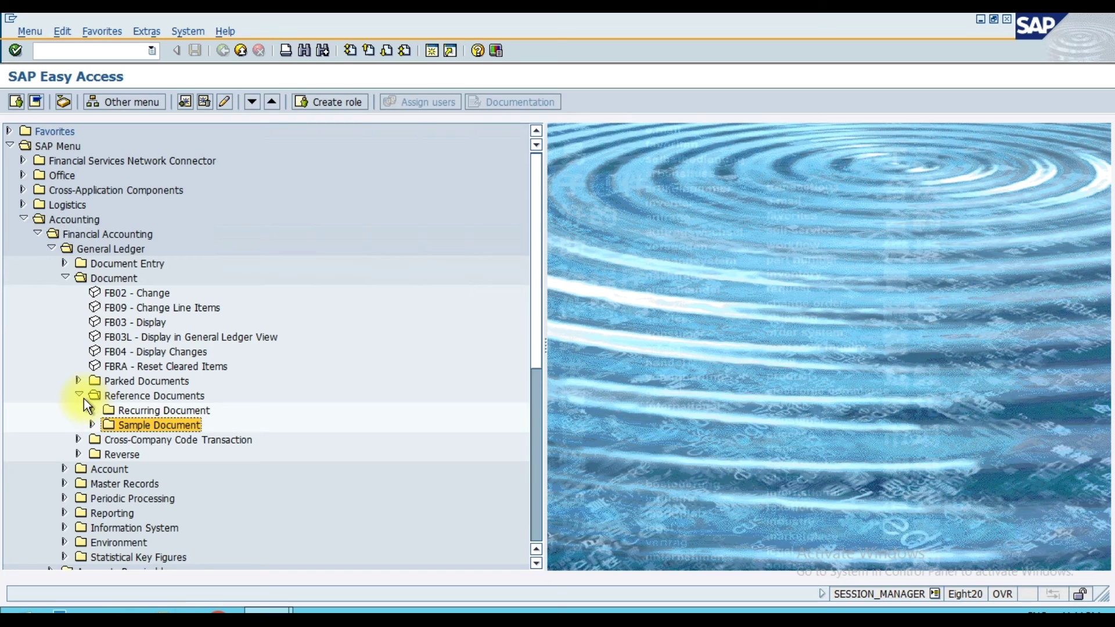
{"action": "left_click", "coordinate": [81, 397]}
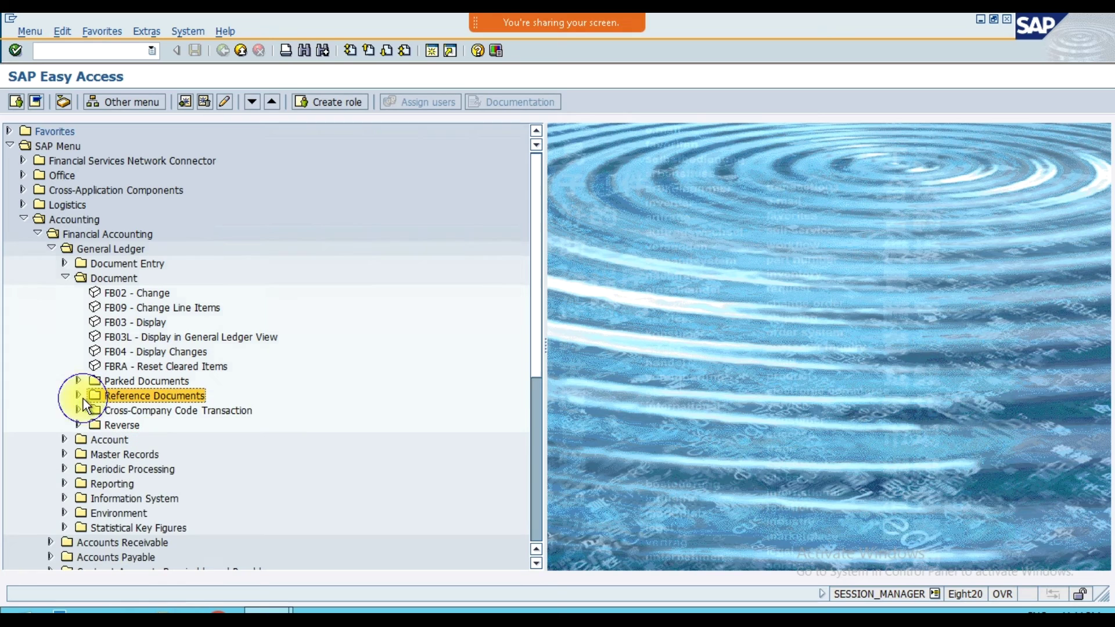
{"action": "left_click", "coordinate": [64, 277]}
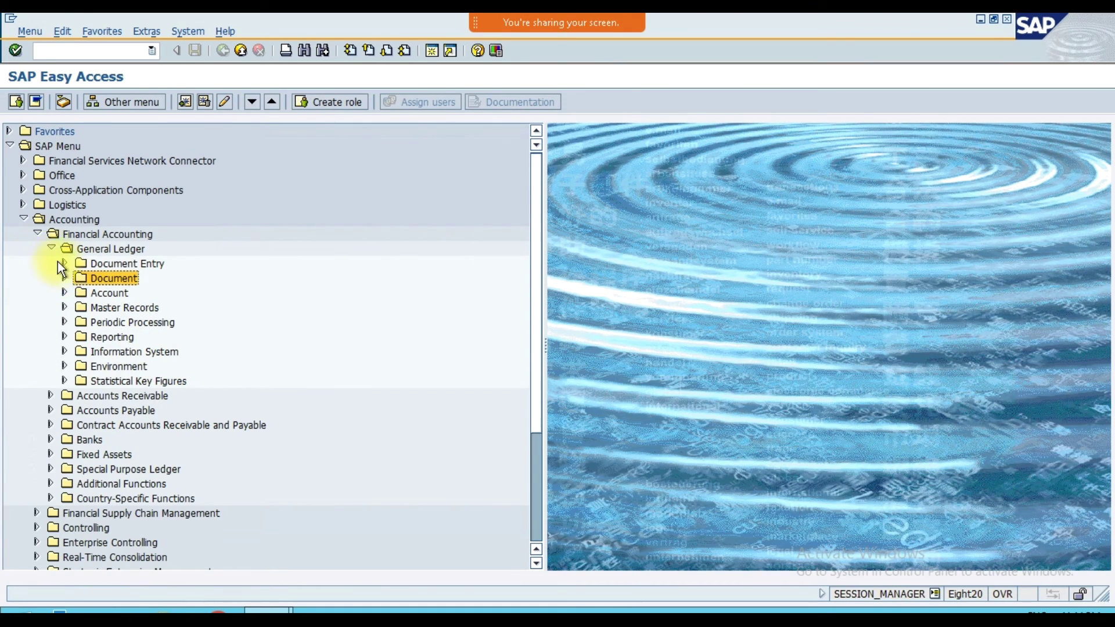
{"action": "left_click", "coordinate": [51, 249]}
{"action": "left_click", "coordinate": [38, 235]}
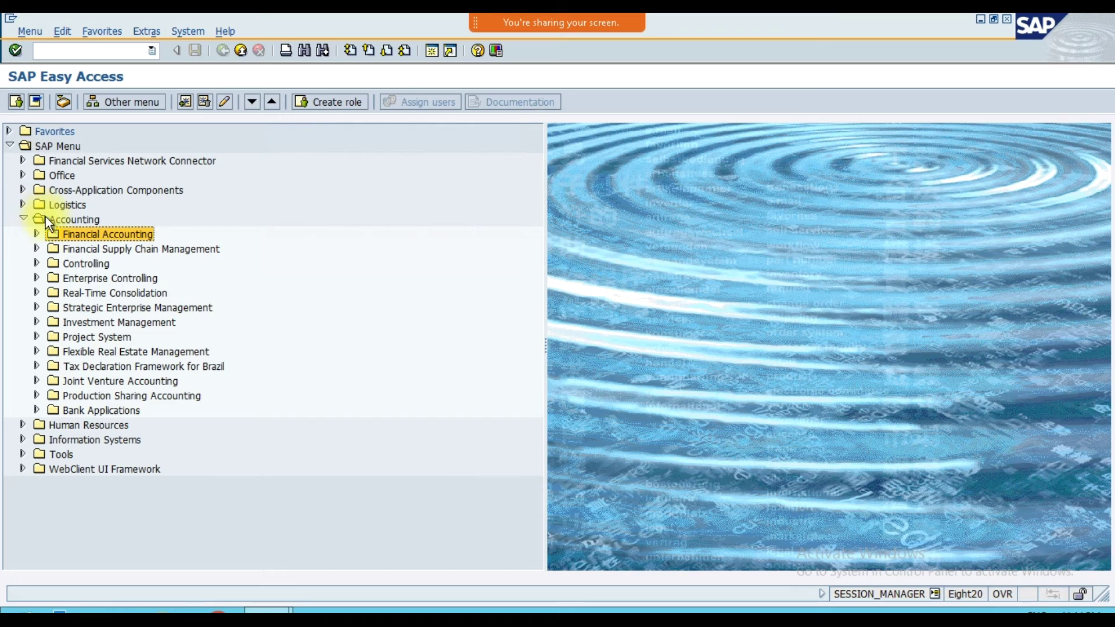
Step: Expand Financial Accounting > General Ledger > Document Entry and select F-02 General Posting
{"action": "left_click", "coordinate": [36, 234]}
{"action": "left_click", "coordinate": [82, 251]}
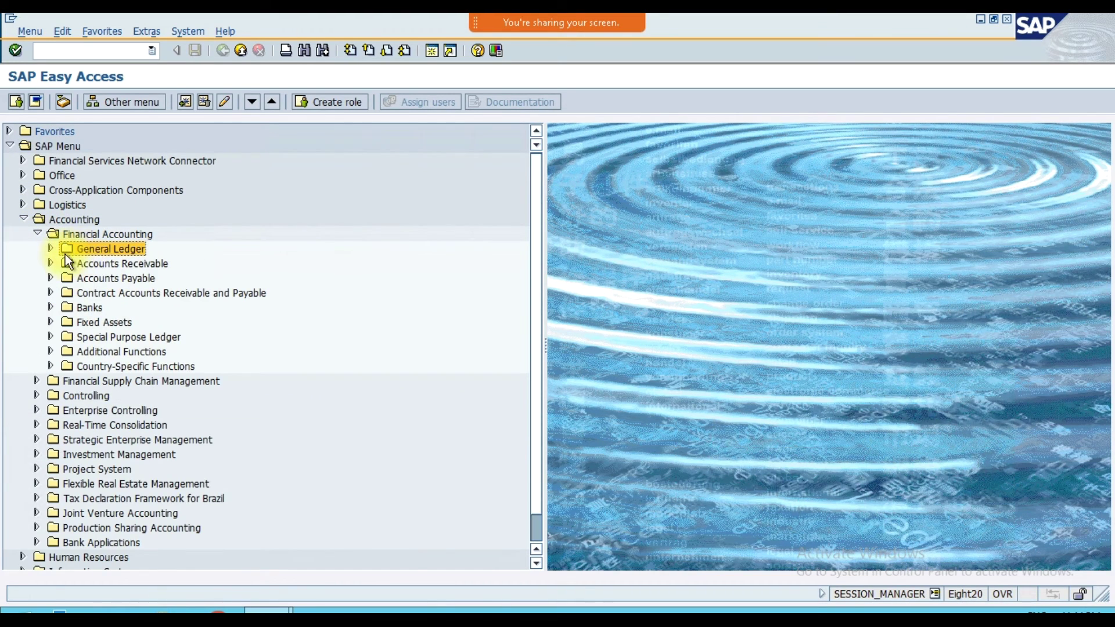
{"action": "left_click", "coordinate": [50, 250]}
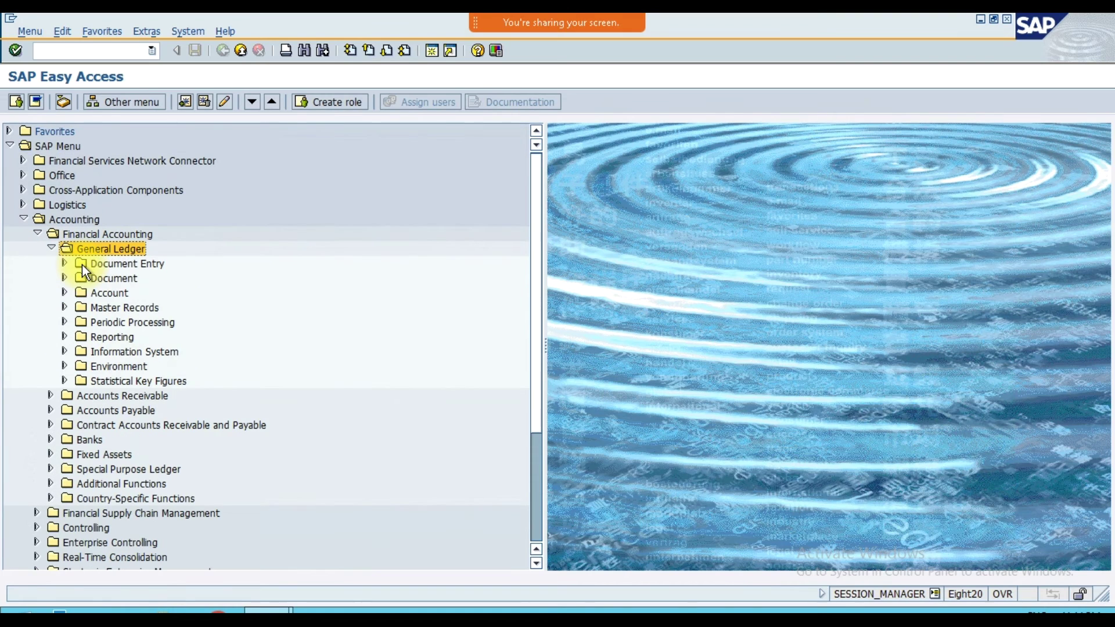
{"action": "left_click", "coordinate": [84, 266]}
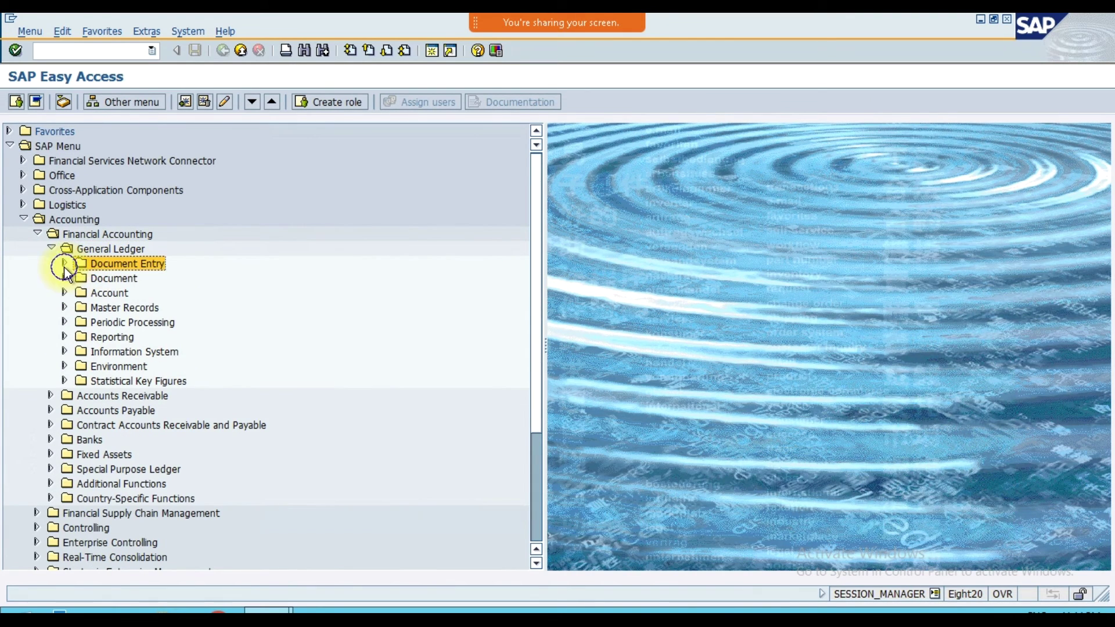
{"action": "left_click", "coordinate": [65, 264]}
{"action": "left_click", "coordinate": [129, 310]}
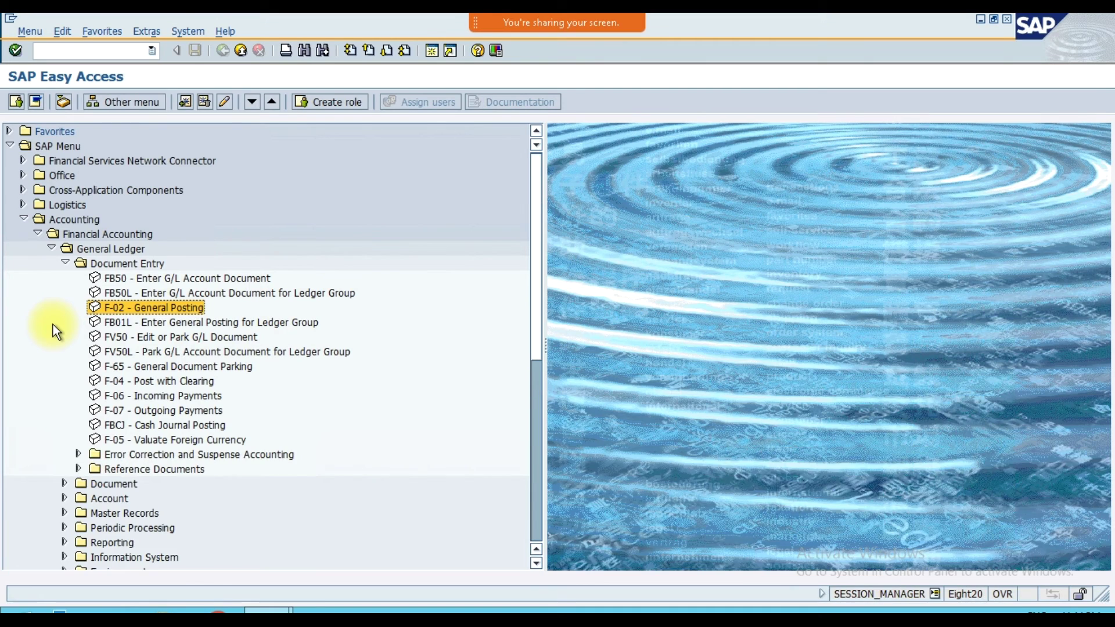
Step: In F-02, post with reference to document 4000, IM12, 2020, displaying line items
{"action": "key", "text": "Return"}
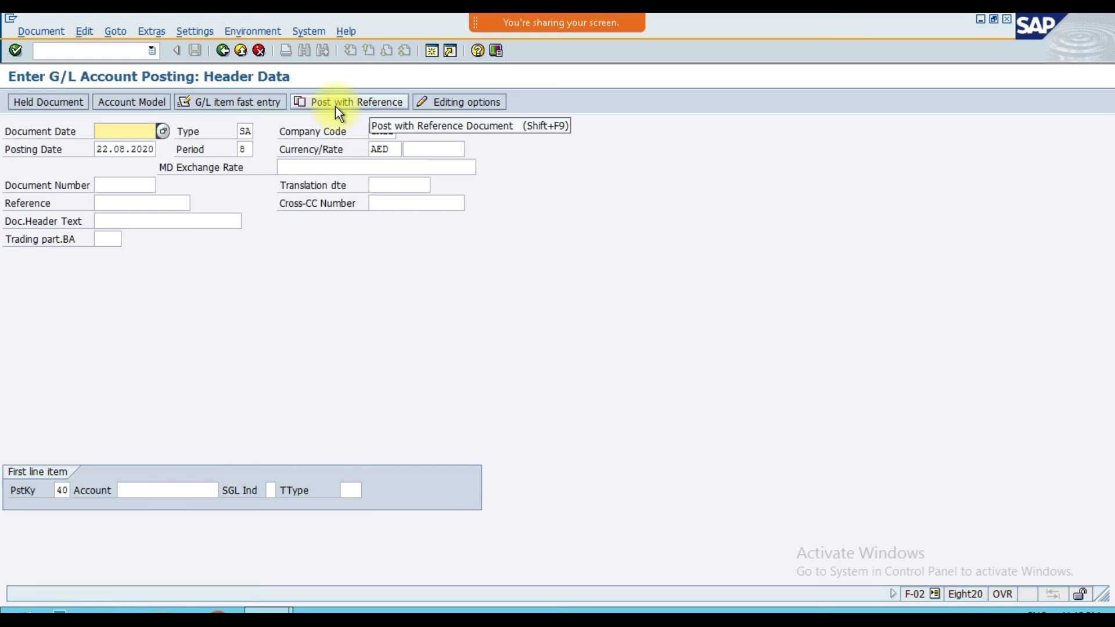
{"action": "left_click", "coordinate": [41, 31]}
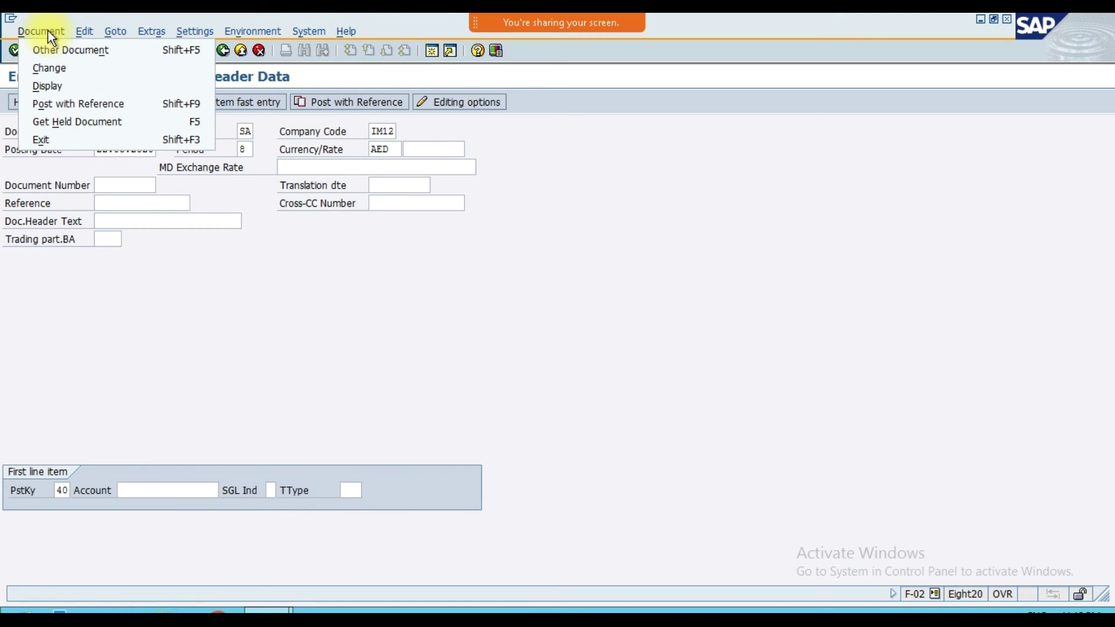
{"action": "left_click", "coordinate": [73, 104]}
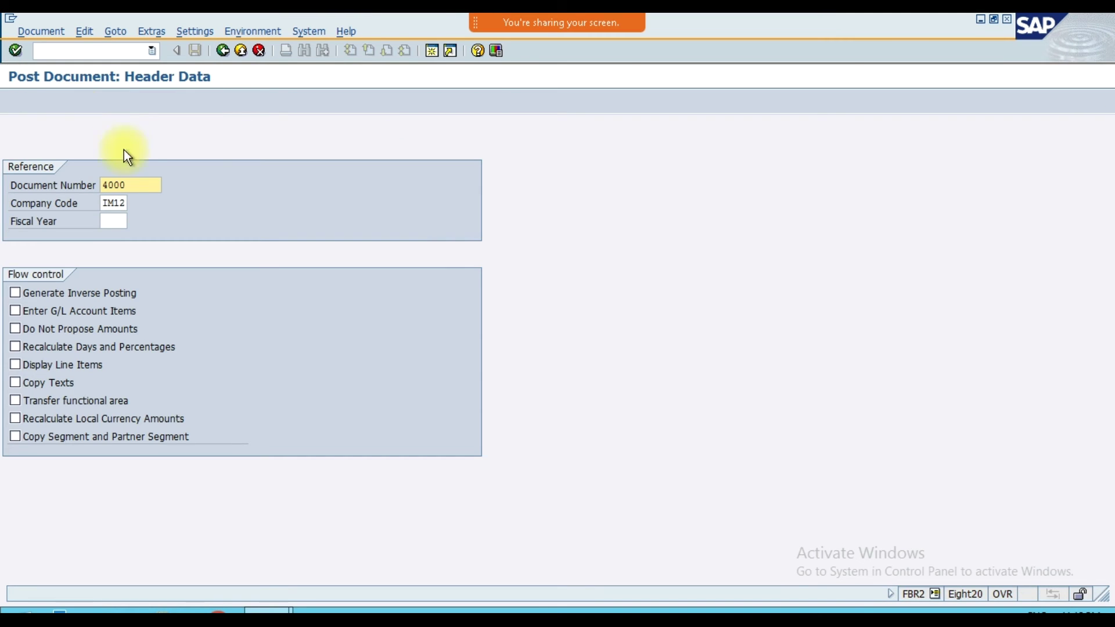
{"action": "left_click", "coordinate": [153, 187]}
{"action": "left_click", "coordinate": [120, 201]}
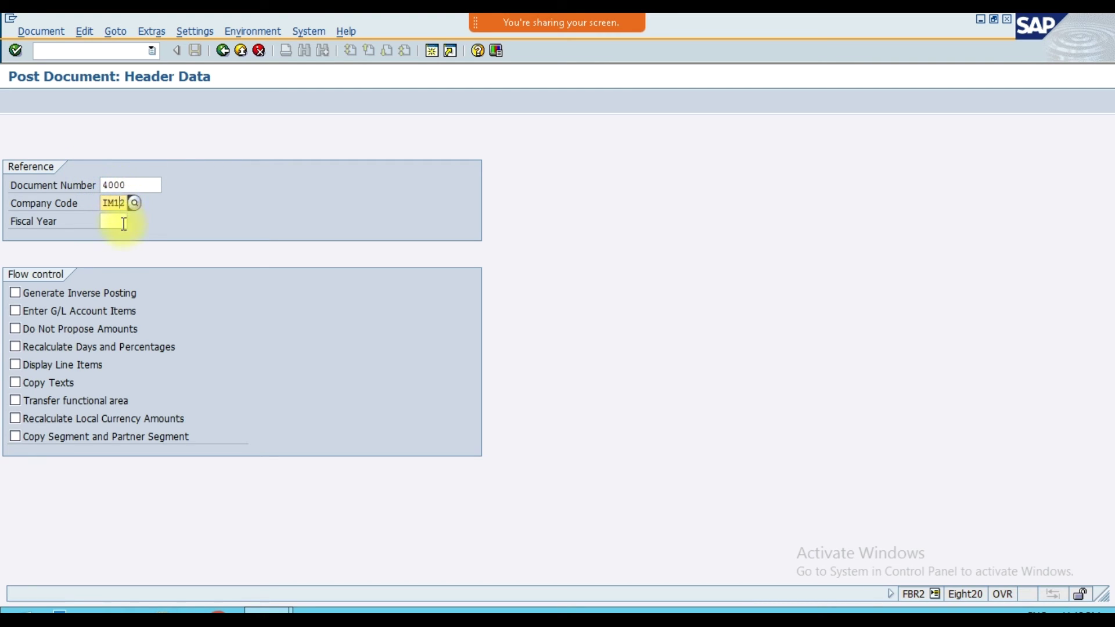
{"action": "left_click", "coordinate": [118, 222]}
{"action": "type", "text": "2020"}
{"action": "left_click", "coordinate": [59, 367]}
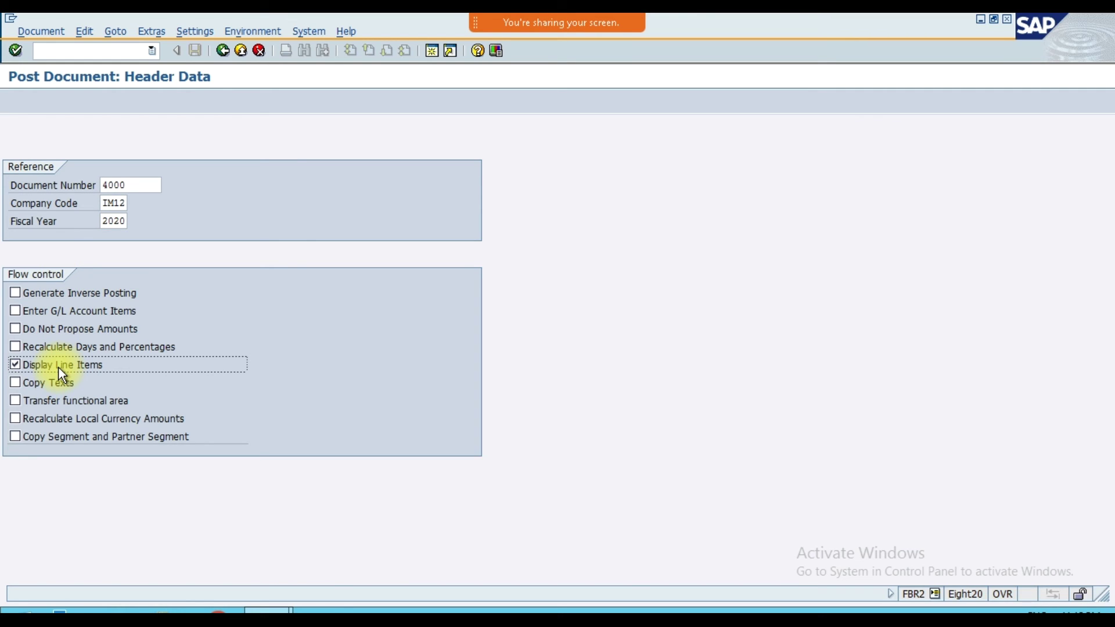
{"action": "key", "text": "Return"}
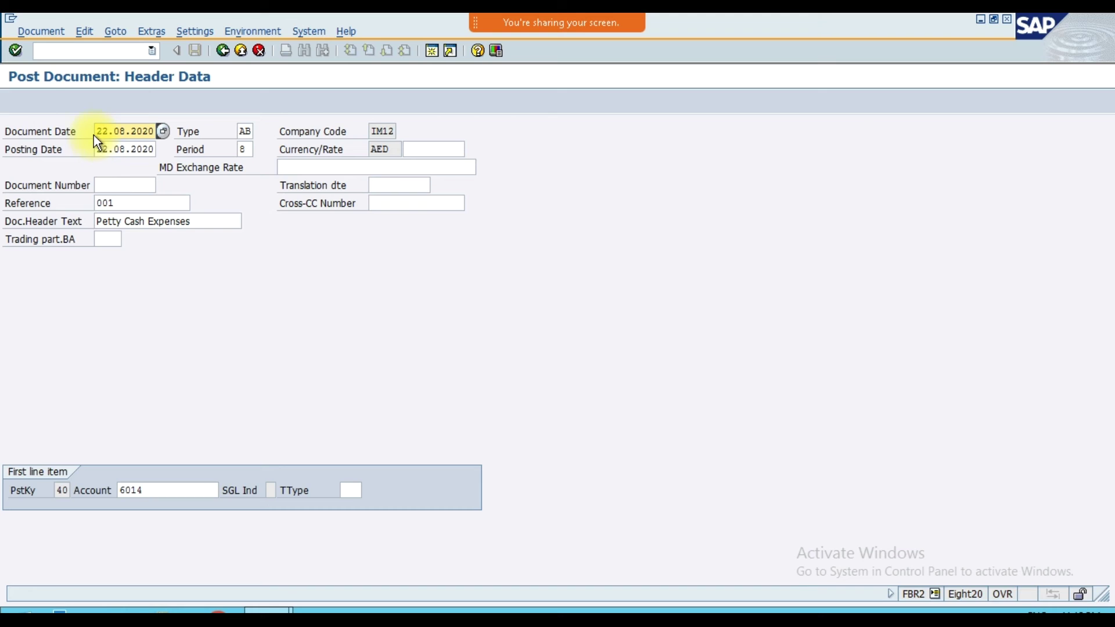
Step: Review the document and posting dates and enter period 8 in the header
{"action": "left_click_drag", "start_coordinate": [97, 132], "coordinate": [158, 133]}
{"action": "left_click_drag", "start_coordinate": [103, 149], "coordinate": [142, 151]}
{"action": "left_click", "coordinate": [143, 150]}
{"action": "left_click", "coordinate": [242, 152]}
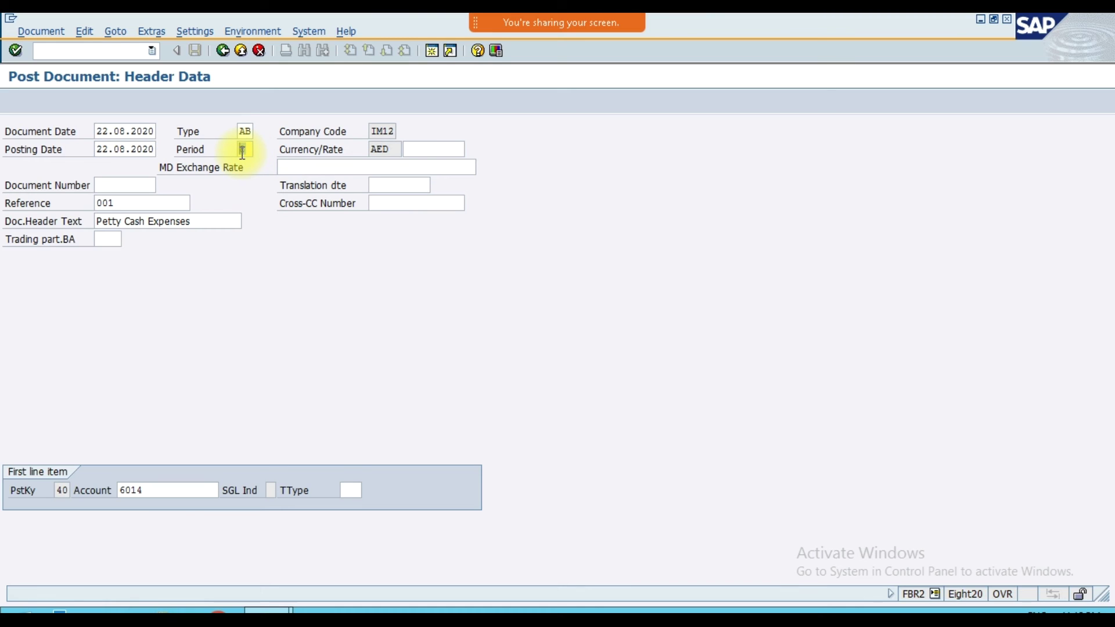
{"action": "type", "text": "8"}
{"action": "left_click_drag", "start_coordinate": [137, 132], "coordinate": [132, 156]}
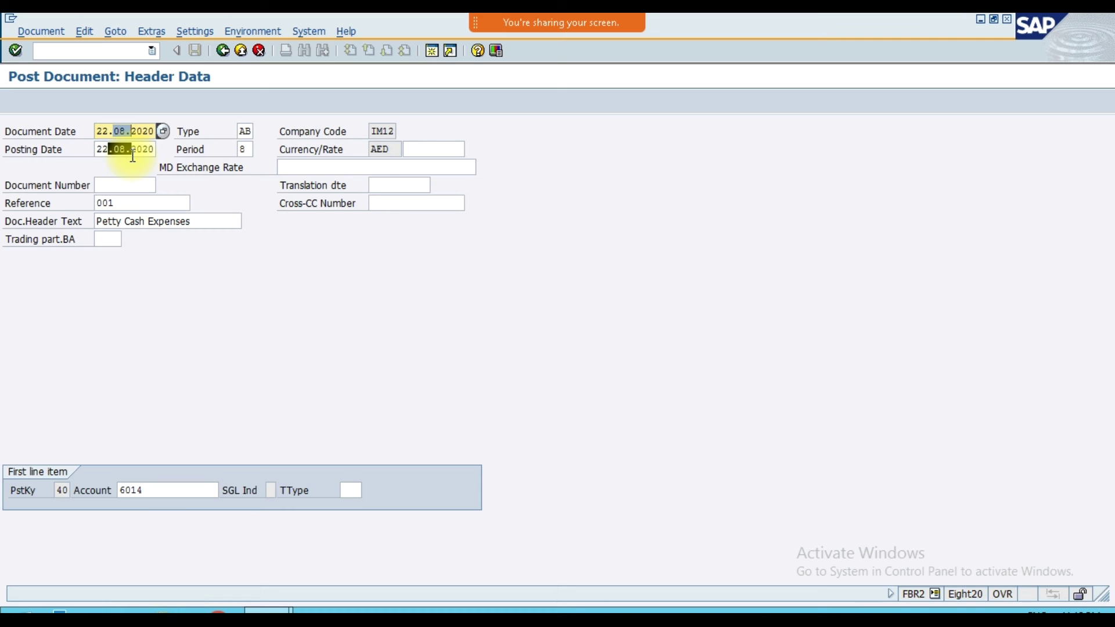
{"action": "key", "text": "Up"}
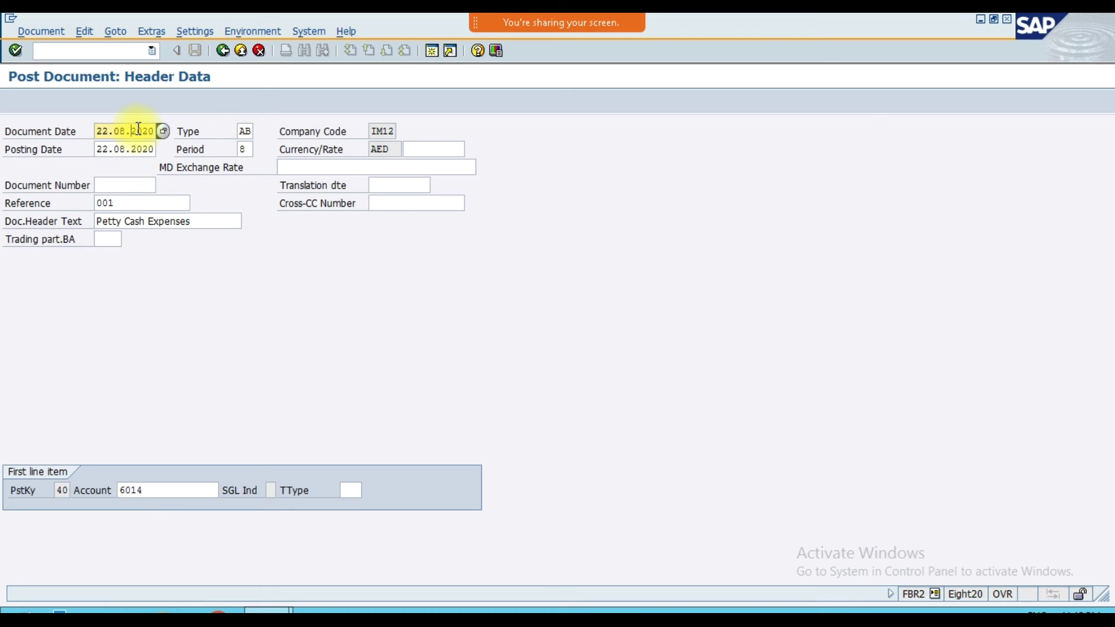
Step: Change the document type from AB to SA and move to the first line item
{"action": "key", "text": "Tab"}
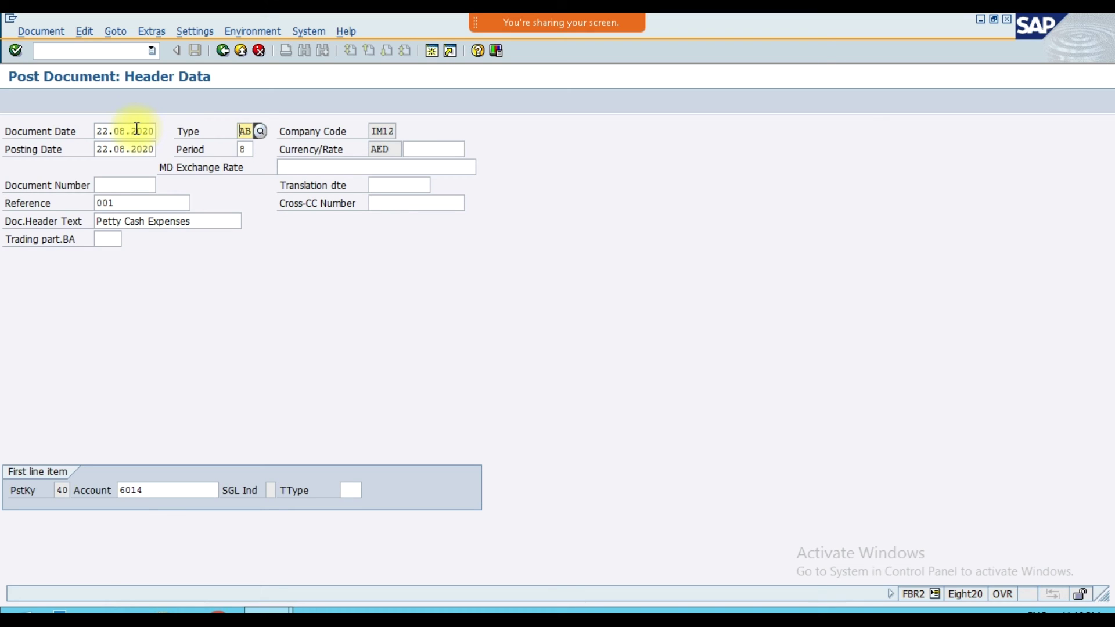
{"action": "key", "text": "Delete"}
{"action": "key", "text": "Delete"}
{"action": "type", "text": "SA"}
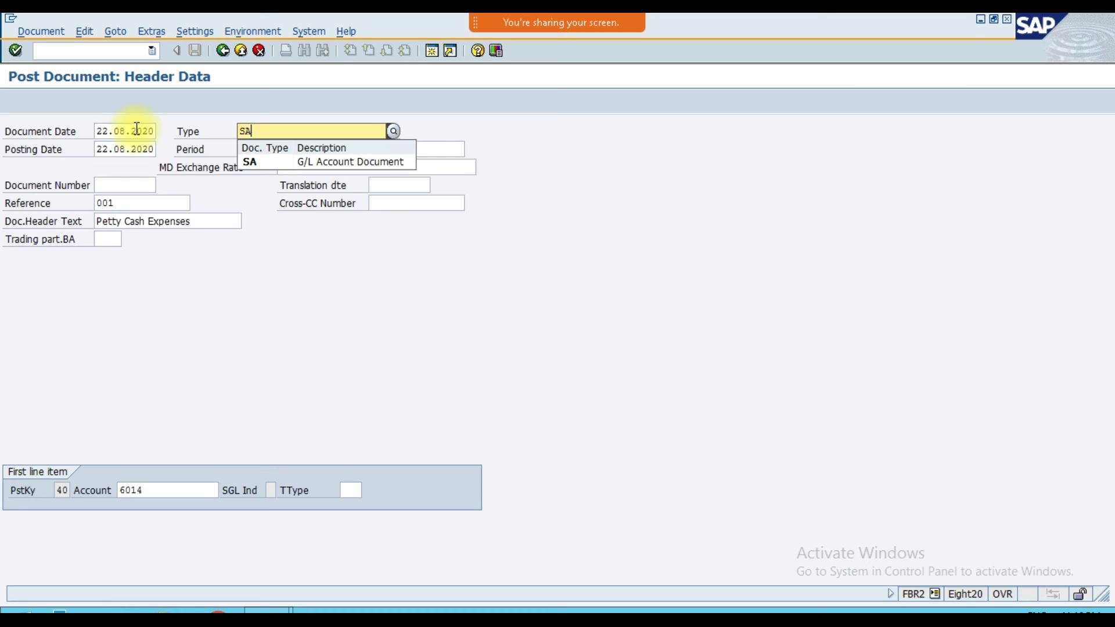
{"action": "left_click", "coordinate": [133, 129]}
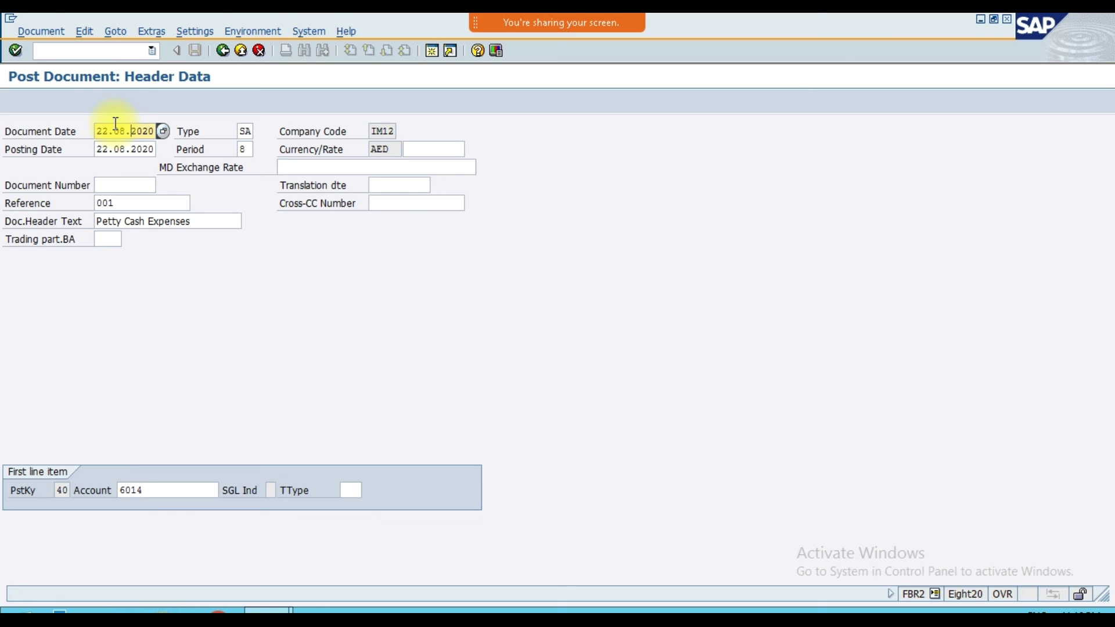
{"action": "left_click", "coordinate": [165, 495]}
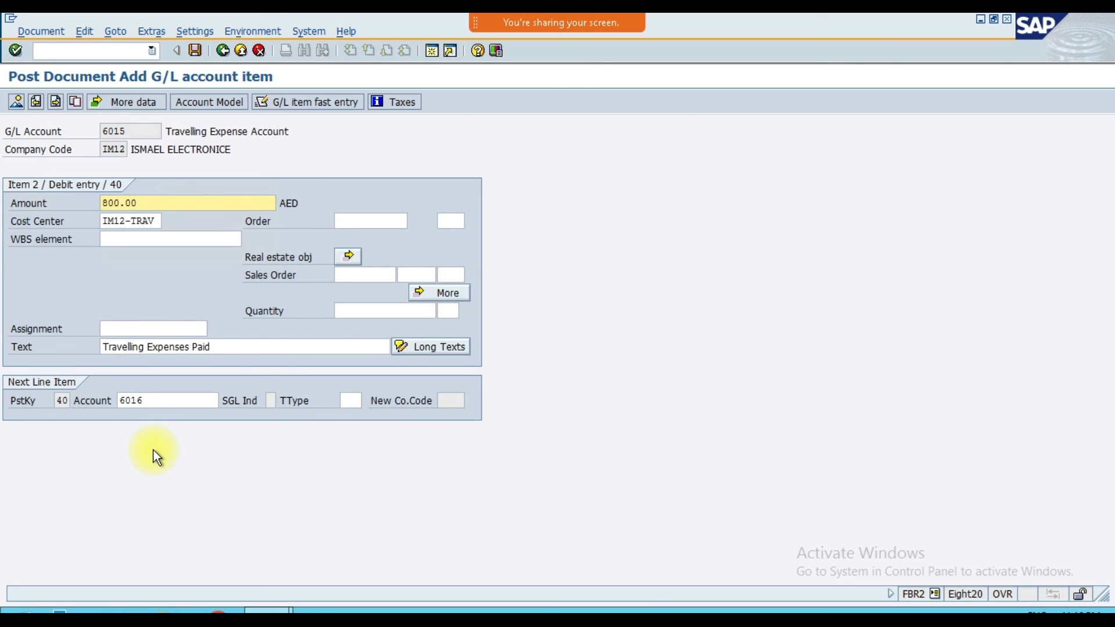
Step: Advance through the copied items to the overview and check the 3,800.00 totals
{"action": "key", "text": "Return"}
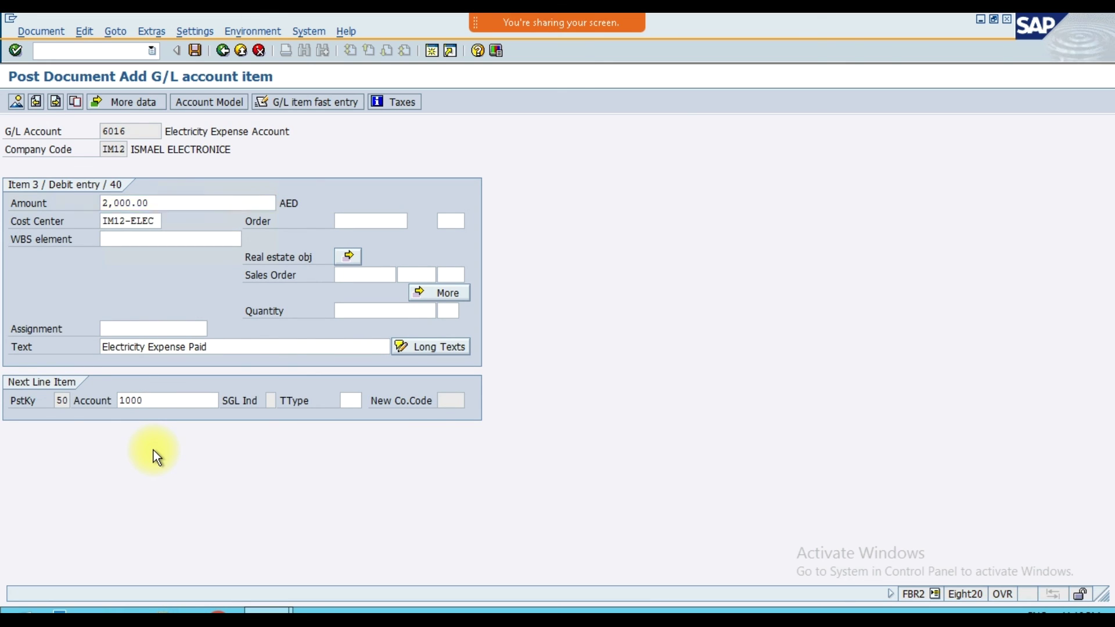
{"action": "key", "text": "Return"}
{"action": "key", "text": "Return"}
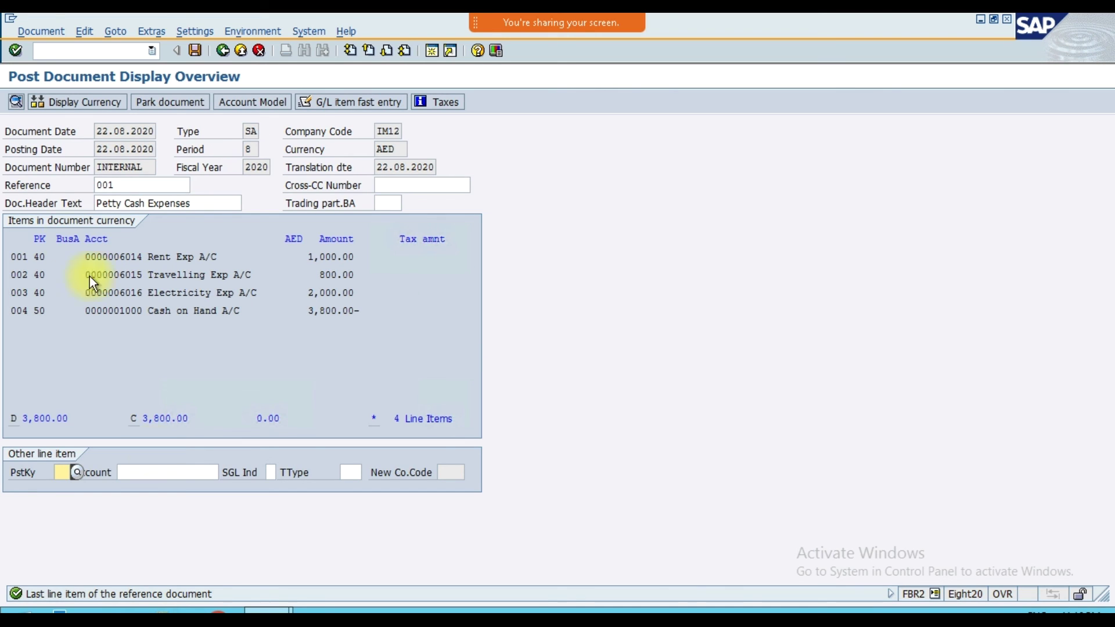
{"action": "left_click_drag", "start_coordinate": [23, 424], "coordinate": [208, 422]}
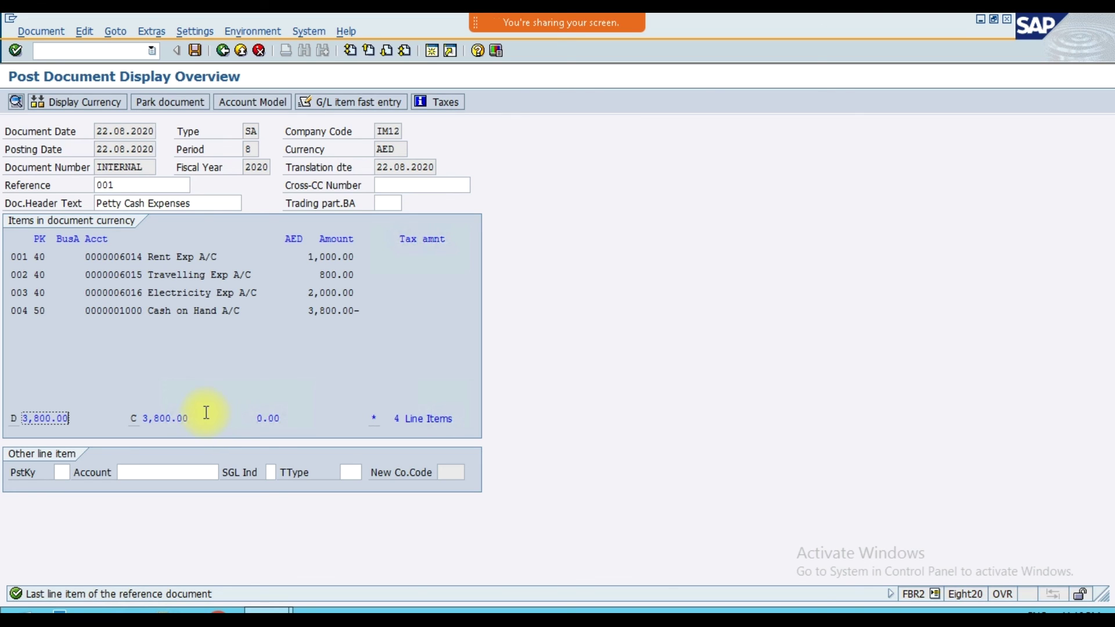
Step: Post the document and highlight the new document number 1001
{"action": "left_click", "coordinate": [194, 52]}
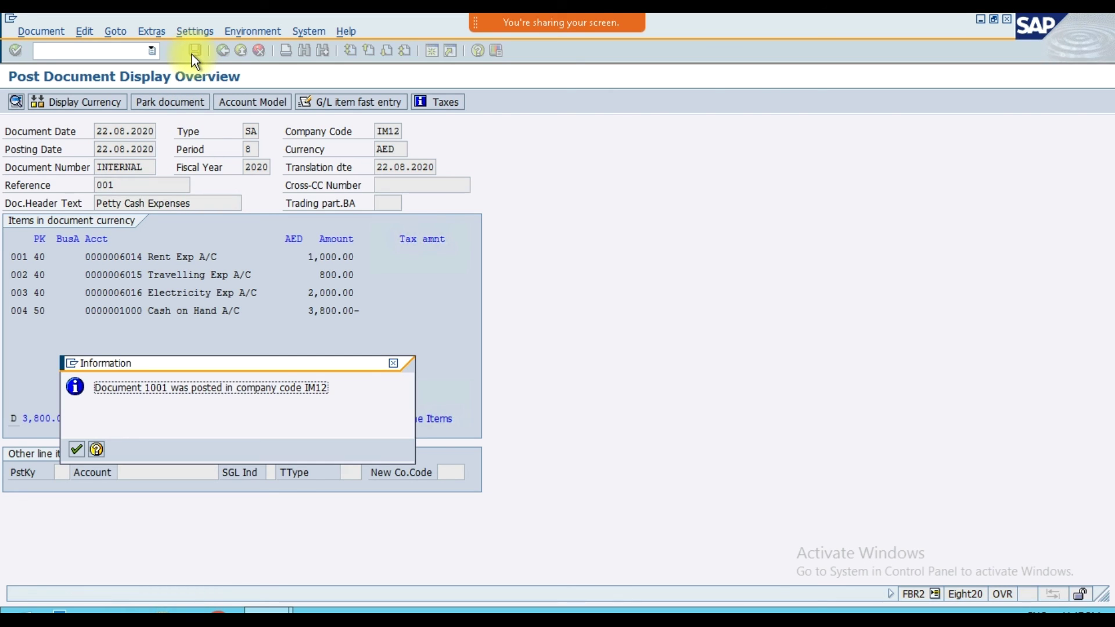
{"action": "left_click_drag", "start_coordinate": [108, 386], "coordinate": [172, 386]}
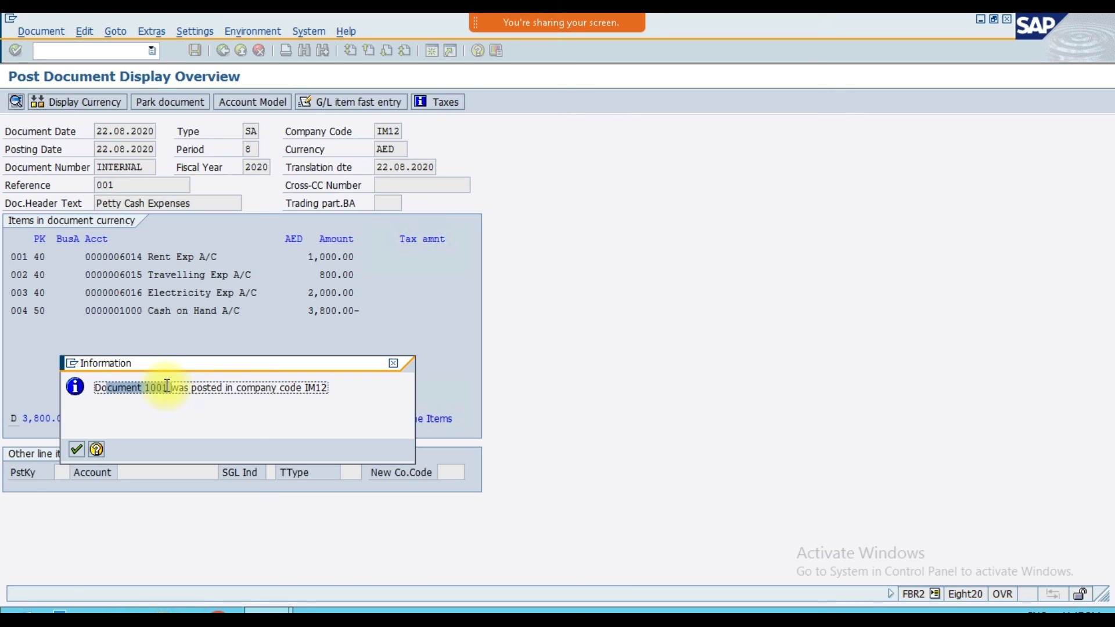
{"action": "left_click", "coordinate": [107, 400]}
{"action": "left_click_drag", "start_coordinate": [98, 391], "coordinate": [185, 392]}
Step: Dismiss the previous posting confirmation and enter reference document number 4000
{"action": "left_click", "coordinate": [183, 388]}
{"action": "left_click", "coordinate": [77, 449]}
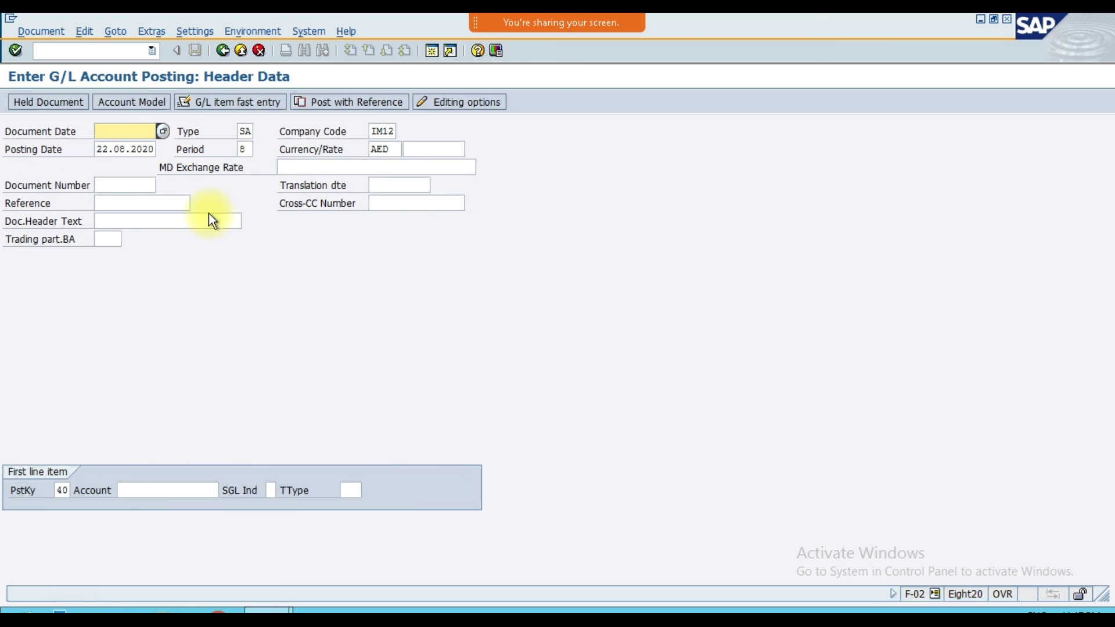
{"action": "left_click", "coordinate": [357, 101]}
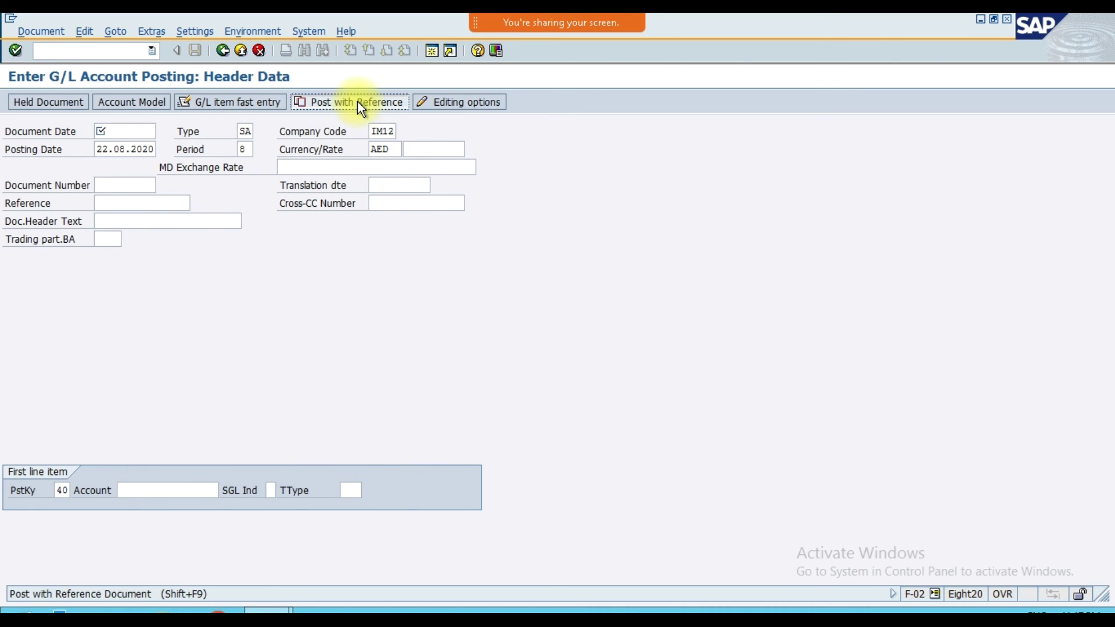
{"action": "key", "text": "BackSpace"}
{"action": "key", "text": "BackSpace"}
{"action": "key", "text": "BackSpace"}
{"action": "key", "text": "BackSpace"}
{"action": "type", "text": "4000"}
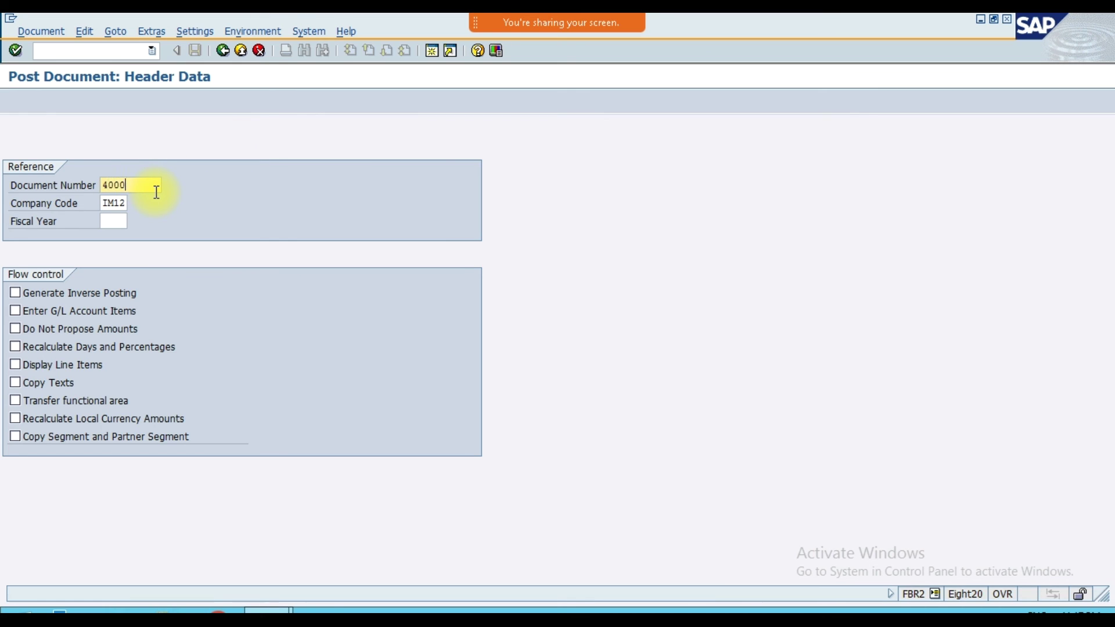
Step: Reference company IM12, fiscal year 2020, with line items displayed, and copy the header
{"action": "left_click", "coordinate": [104, 204]}
{"action": "left_click", "coordinate": [111, 220]}
{"action": "type", "text": "2020"}
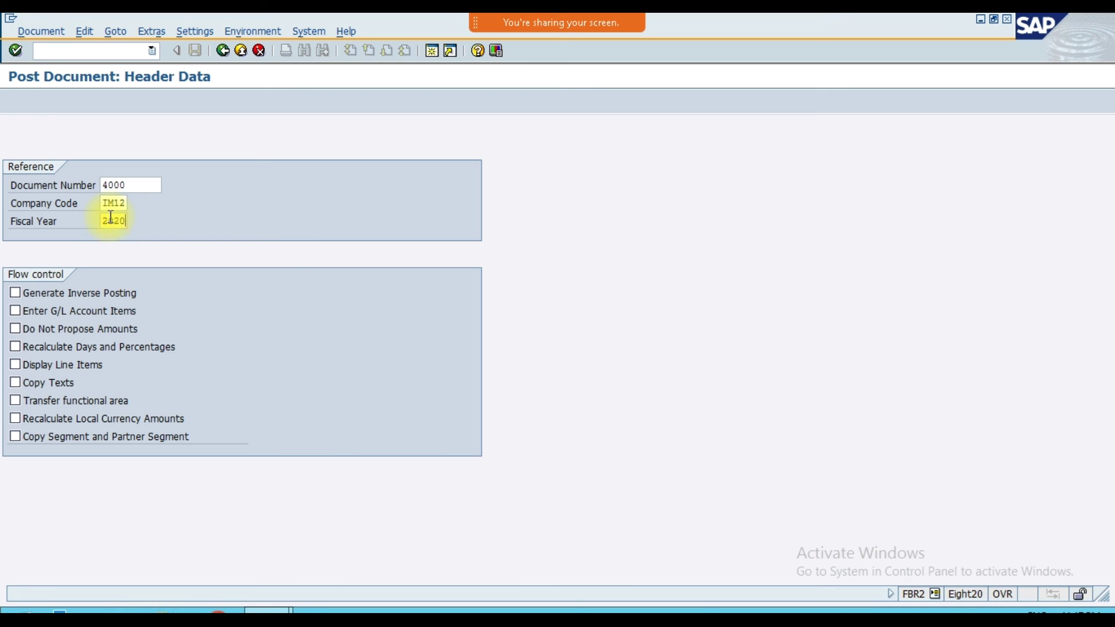
{"action": "left_click", "coordinate": [46, 366]}
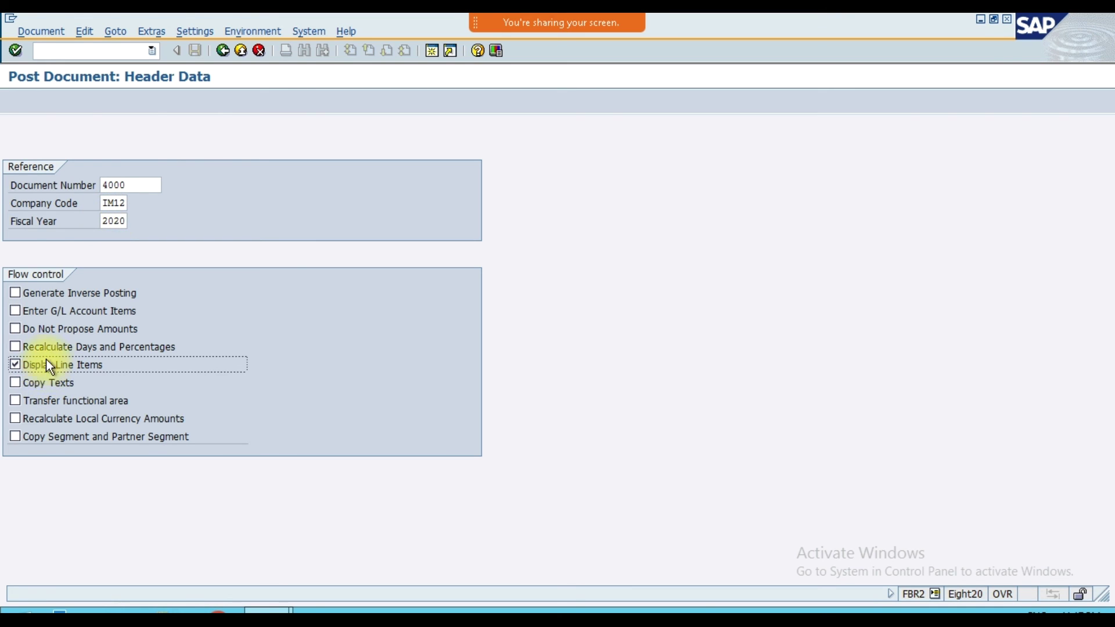
{"action": "key", "text": "Return"}
{"action": "left_click", "coordinate": [257, 130]}
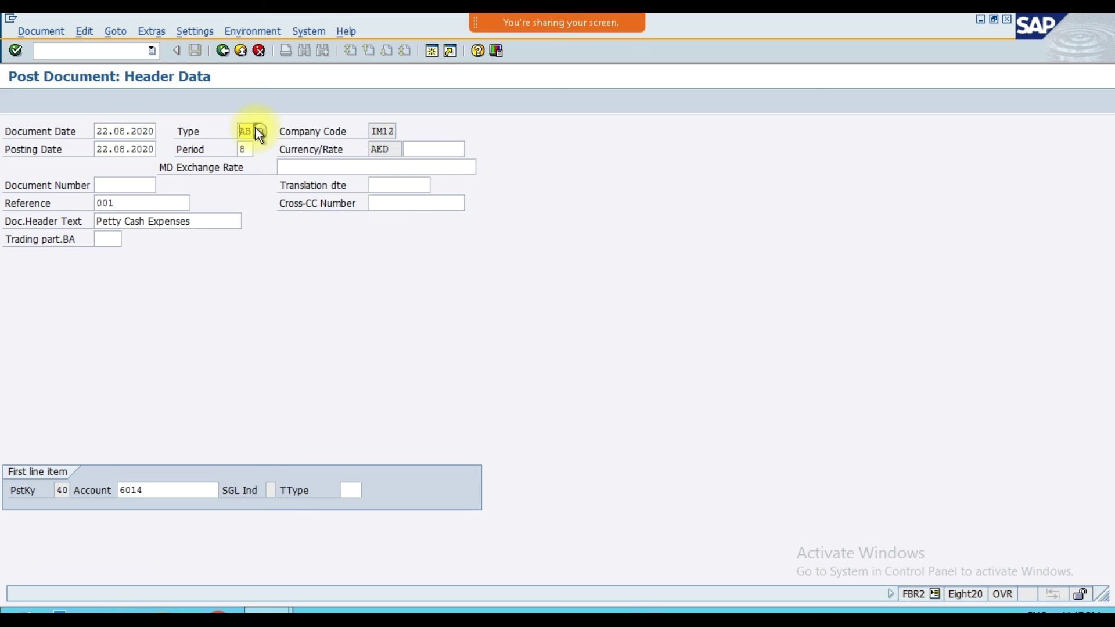
Step: Set document type SA, change rent to 1500, and auto-balance cash on hand with *
{"action": "type", "text": "SA"}
{"action": "key", "text": "Return"}
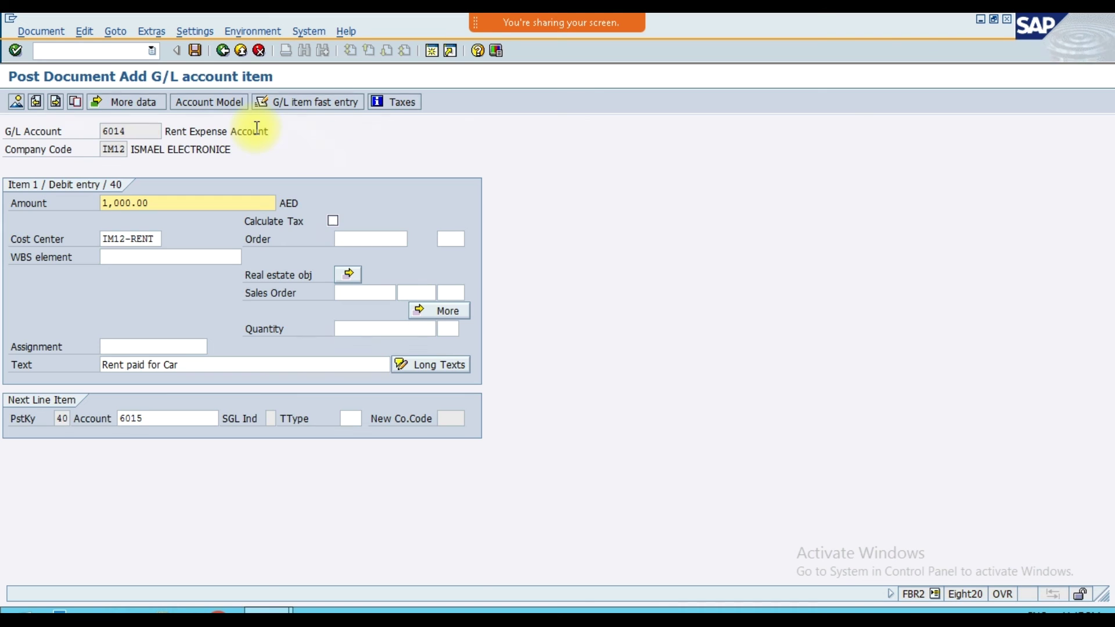
{"action": "key", "text": "Delete"}
{"action": "key", "text": "Delete"}
{"action": "key", "text": "Delete"}
{"action": "key", "text": "Delete"}
{"action": "key", "text": "Delete"}
{"action": "key", "text": "Delete"}
{"action": "key", "text": "Delete"}
{"action": "key", "text": "Delete"}
{"action": "type", "text": "1500"}
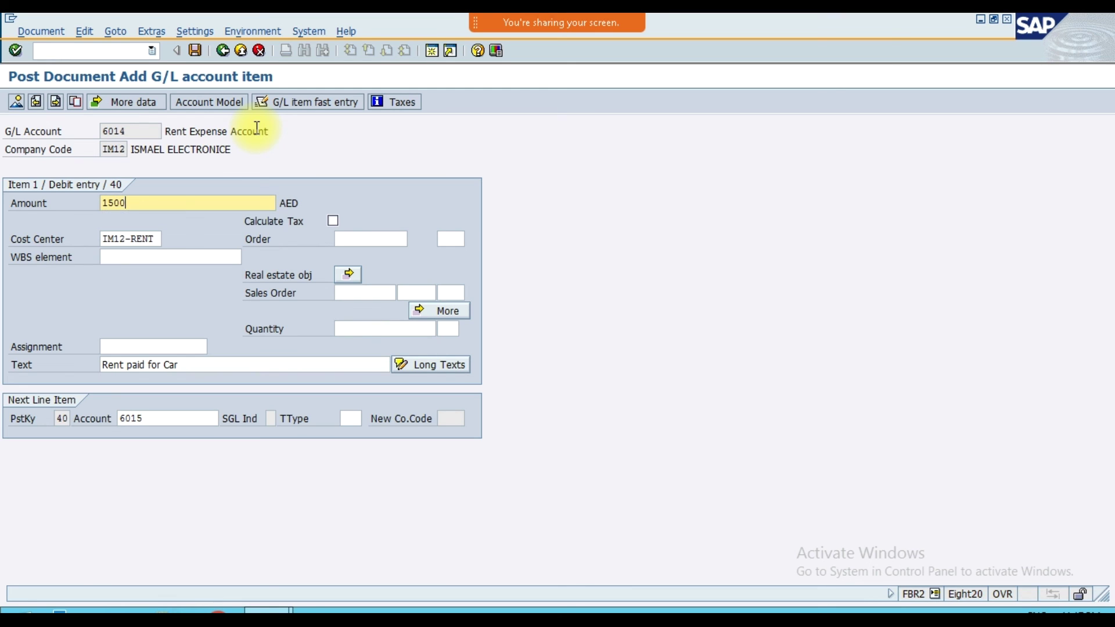
{"action": "key", "text": "Return"}
{"action": "key", "text": "Return"}
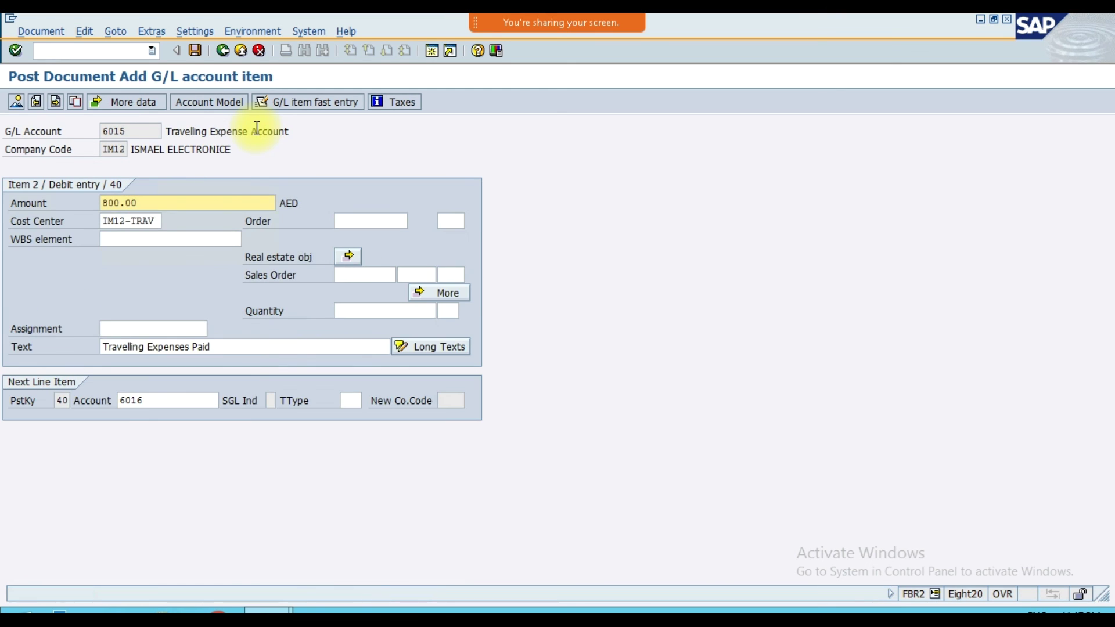
{"action": "key", "text": "Return"}
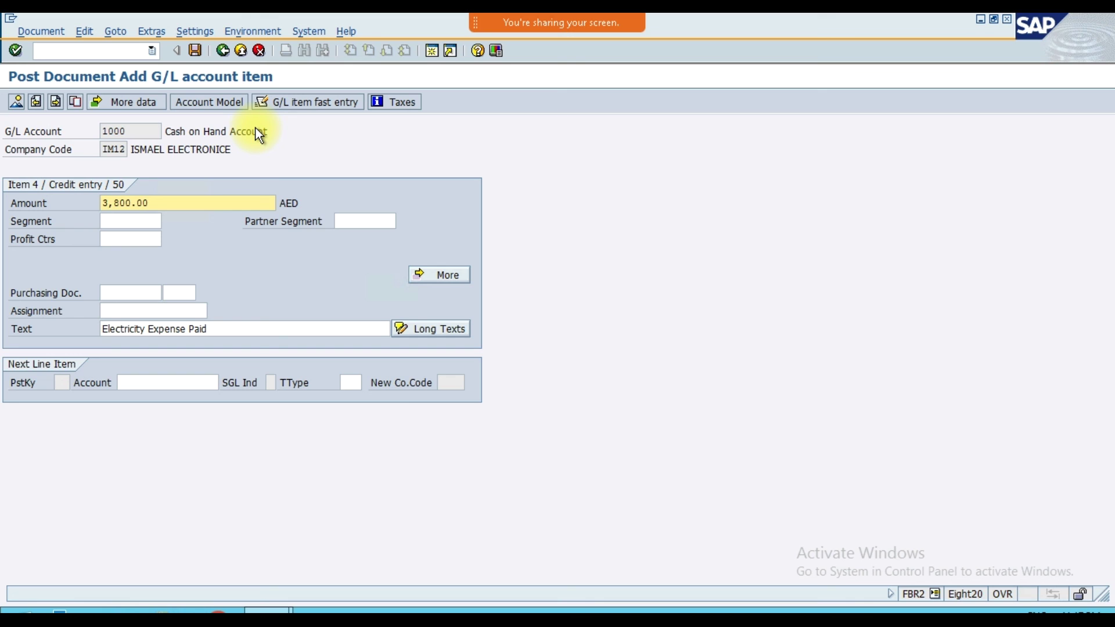
{"action": "key", "text": "Delete"}
{"action": "key", "text": "Delete"}
{"action": "key", "text": "Delete"}
{"action": "key", "text": "Delete"}
{"action": "key", "text": "Delete"}
{"action": "key", "text": "Delete"}
{"action": "key", "text": "Delete"}
{"action": "key", "text": "Delete"}
{"action": "type", "text": "*"}
{"action": "key", "text": "Return"}
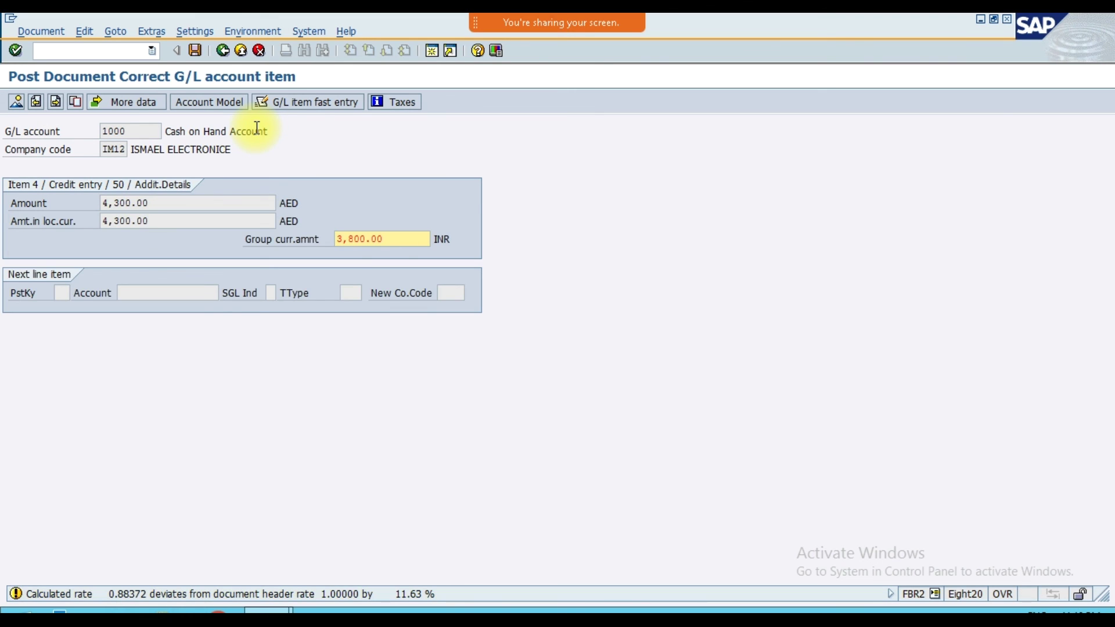
Step: Post the corrected document as number 1002 and acknowledge the confirmation
{"action": "key", "text": "shift+F2"}
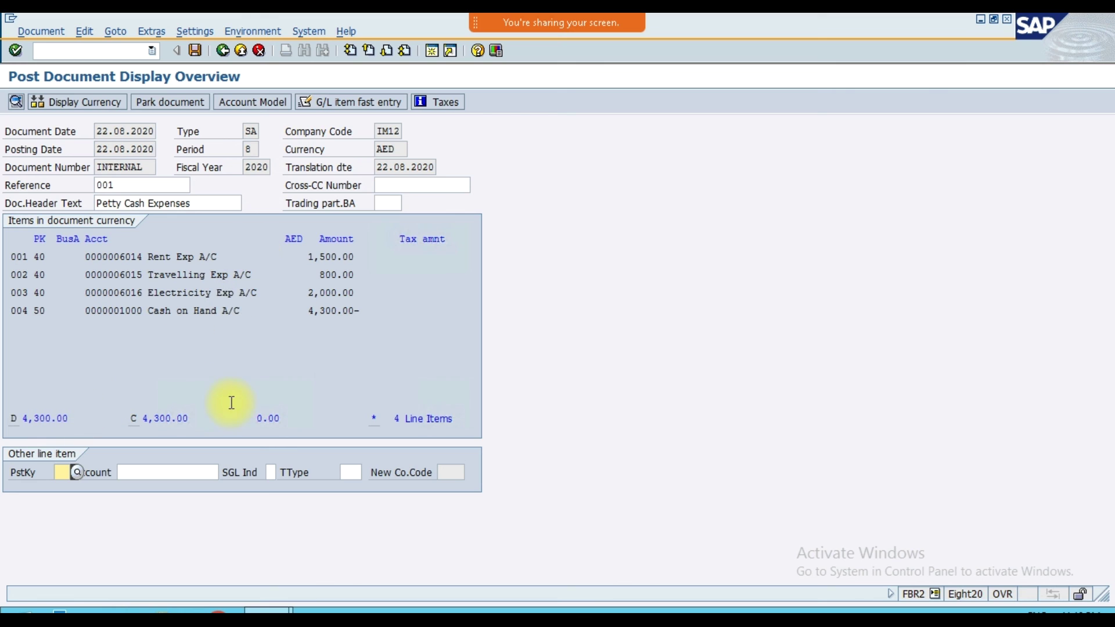
{"action": "left_click", "coordinate": [195, 54]}
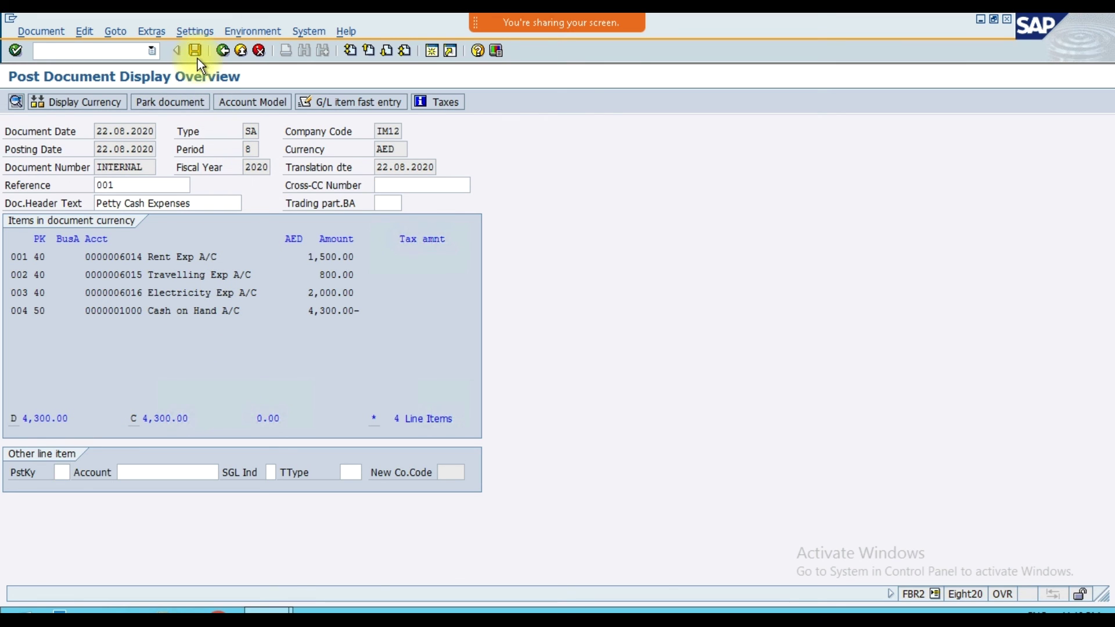
{"action": "left_click_drag", "start_coordinate": [145, 388], "coordinate": [175, 388]}
{"action": "left_click", "coordinate": [175, 389]}
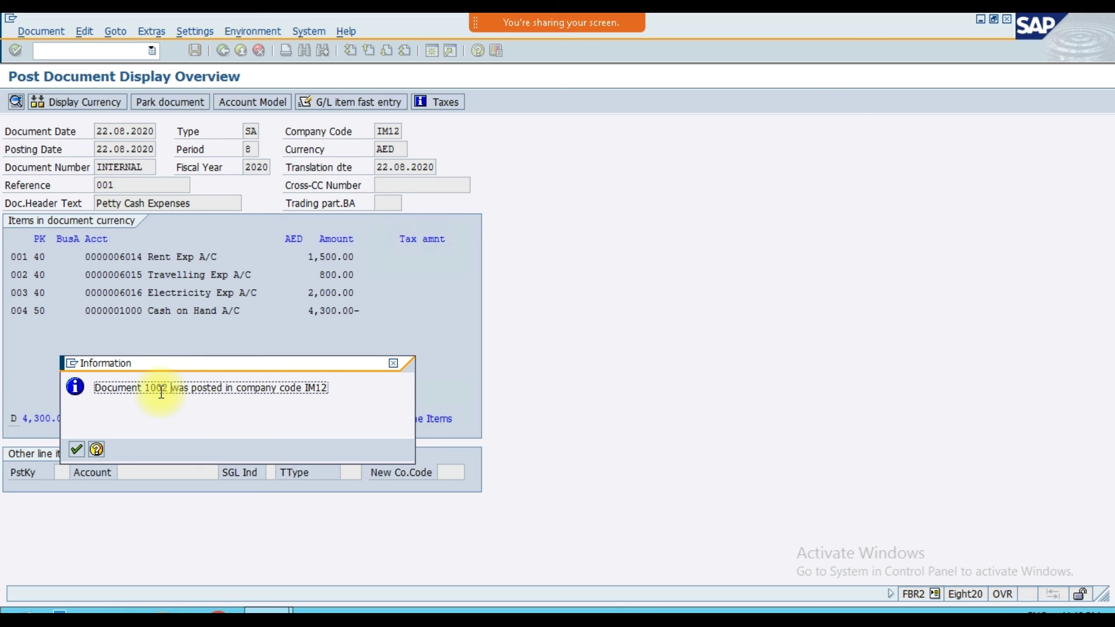
{"action": "left_click", "coordinate": [79, 446]}
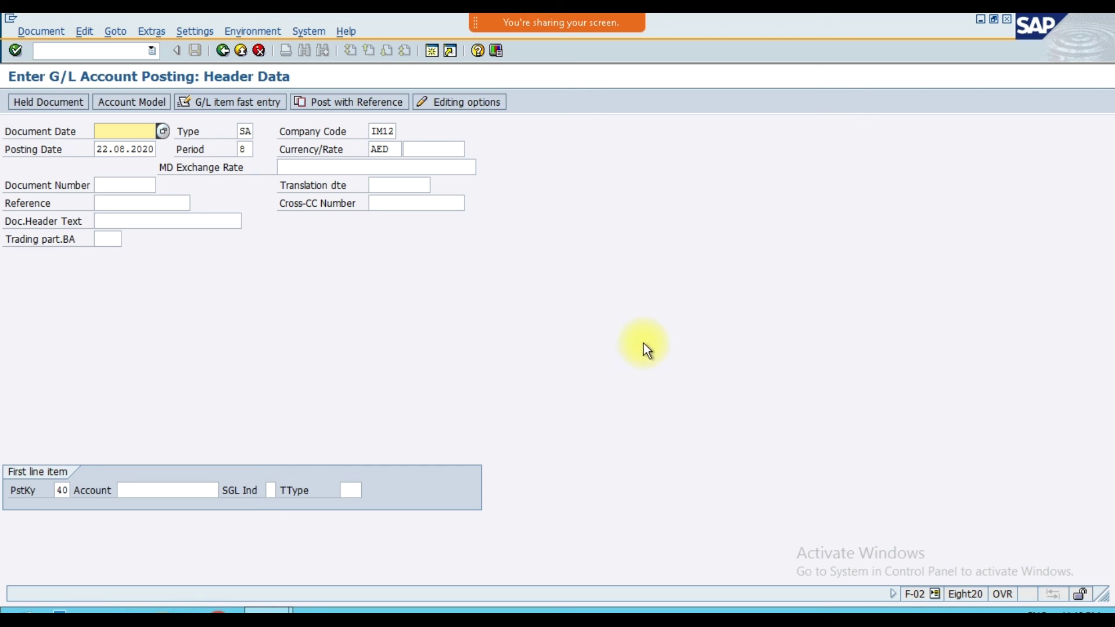
Step: Show the Webex Participants panel and select an attendee in the list
{"action": "mouse_move", "coordinate": [773, 26]}
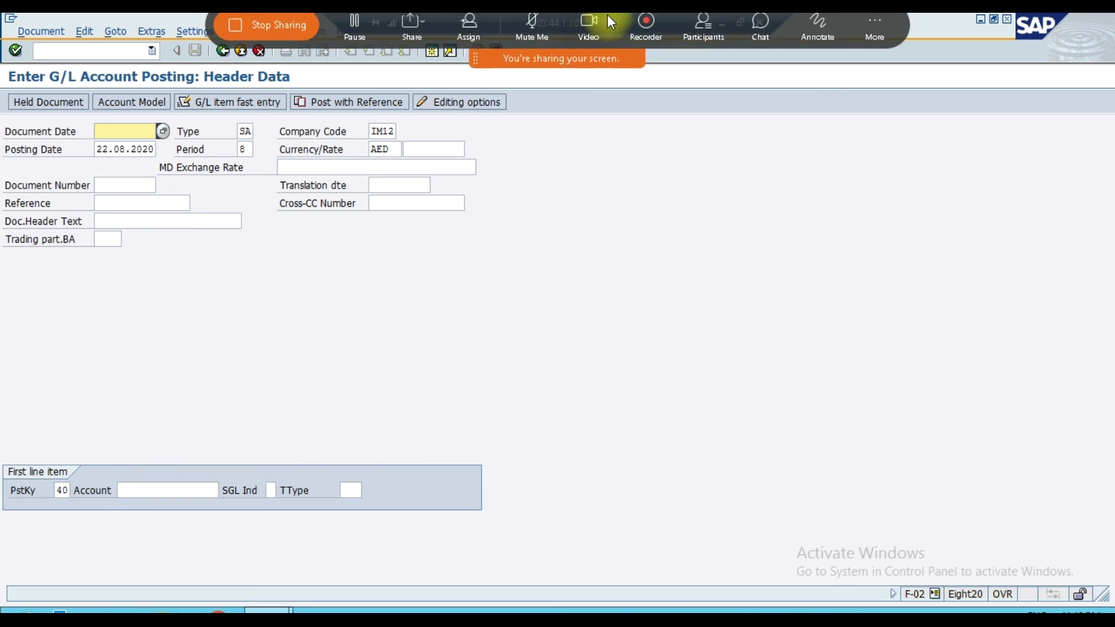
{"action": "left_click", "coordinate": [698, 54]}
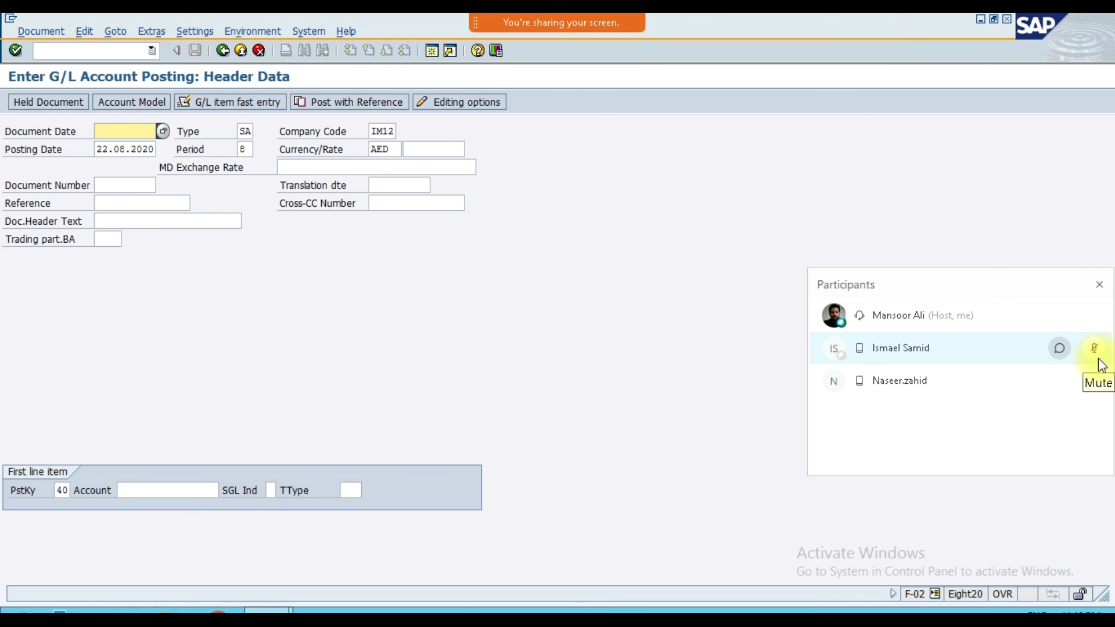
{"action": "left_click", "coordinate": [1098, 361]}
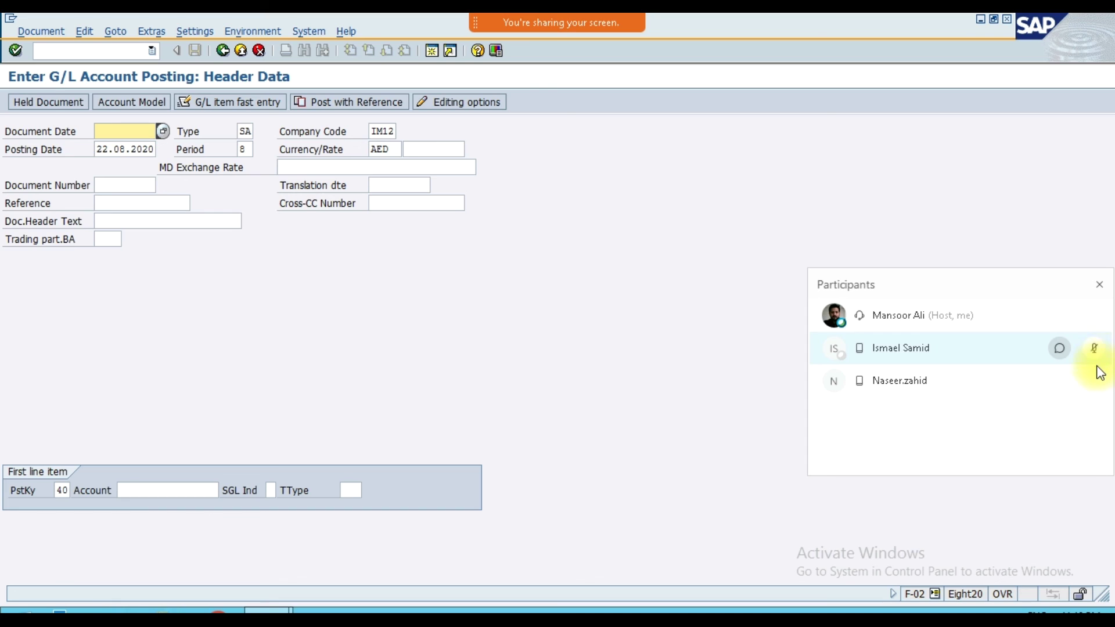